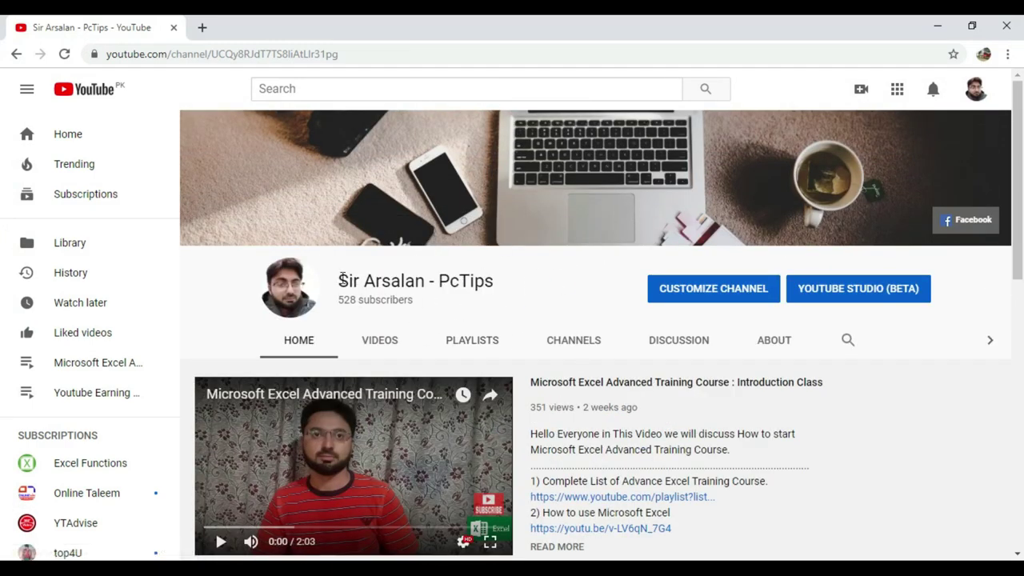
# Step: Highlight the channel name in the browser twice, clearing the highlight each time
pyautogui.moveTo(339, 280); pyautogui.dragTo(555, 293)
pyautogui.click(553, 288)
pyautogui.moveTo(342, 280); pyautogui.dragTo(544, 297)
pyautogui.click(543, 294)
# Step: Minimize Chrome, refresh the desktop, and bring up the Part 1 Class Fee Summary workbook
pyautogui.click(938, 26)
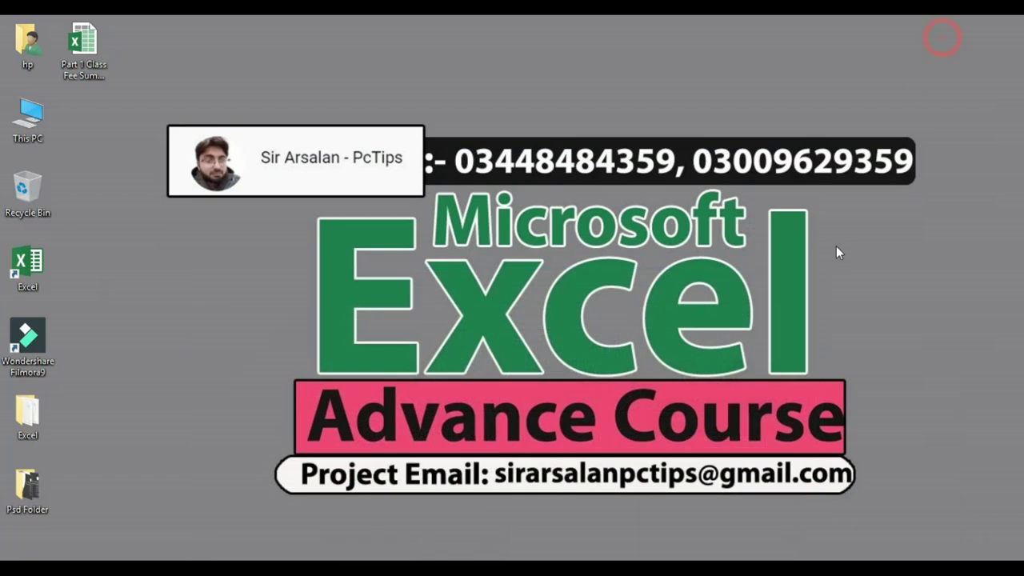
pyautogui.rightClick(347, 311)
pyautogui.click(396, 373)
pyautogui.click(544, 568)
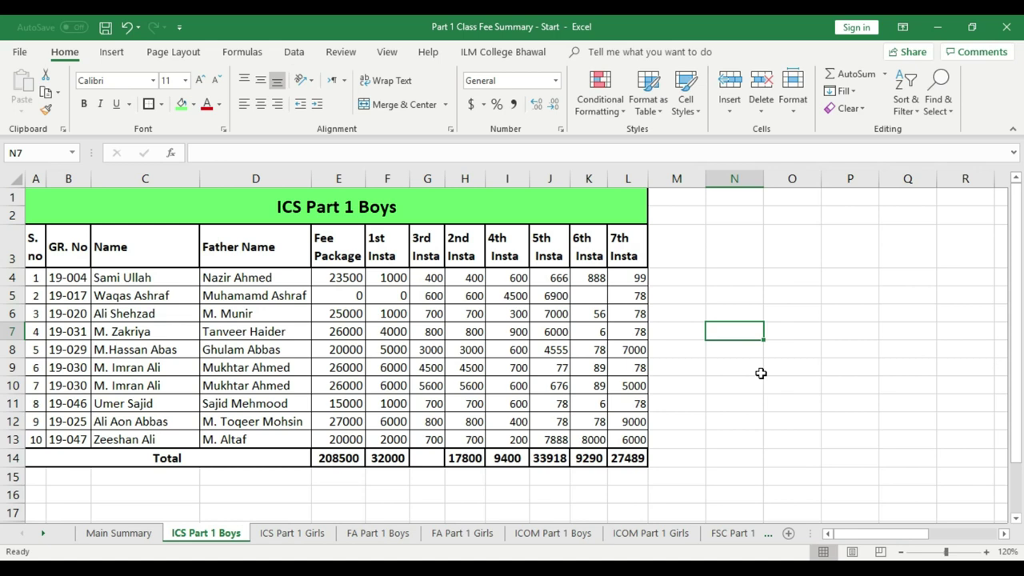
pyautogui.moveTo(36, 196)
pyautogui.mouseDown()
pyautogui.moveTo(364, 344)
pyautogui.moveTo(632, 439)
pyautogui.mouseUp()
pyautogui.click(824, 402)
pyautogui.click(628, 457)
pyautogui.keyDown('shift'); pyautogui.click(36, 196); pyautogui.keyUp('shift')
pyautogui.click(751, 385)
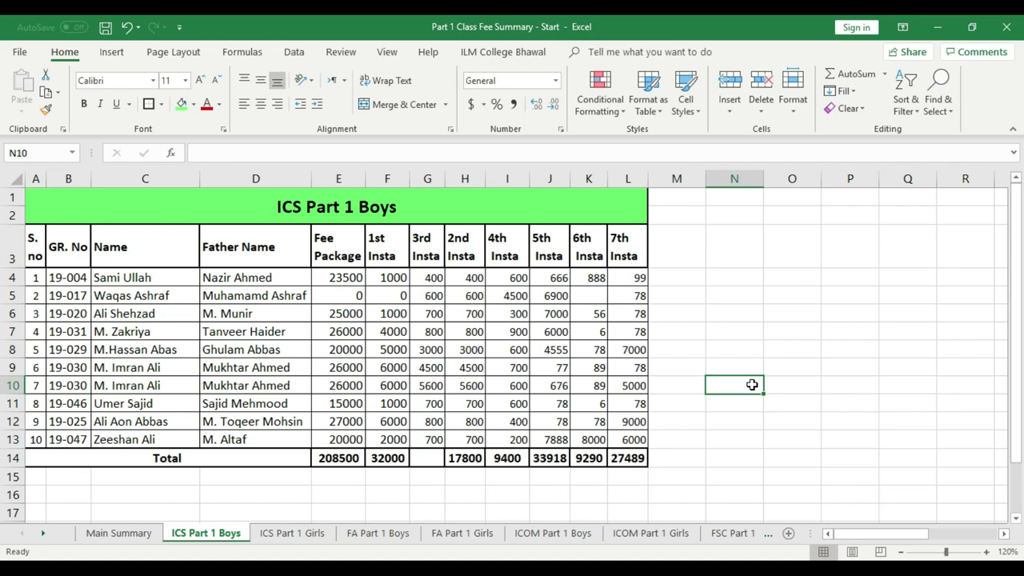
pyautogui.click(63, 177)
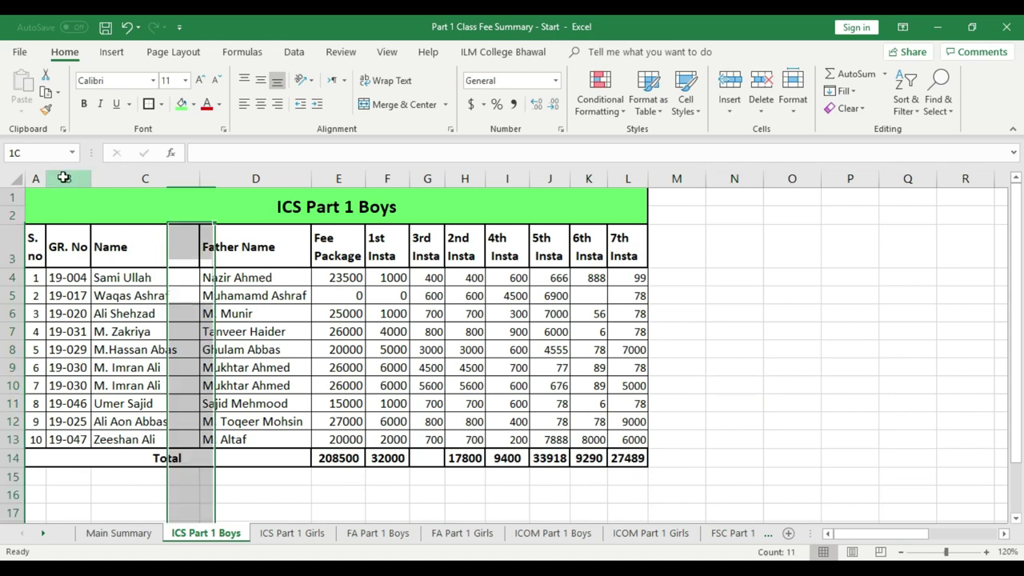
pyautogui.moveTo(64, 177); pyautogui.dragTo(64, 179)
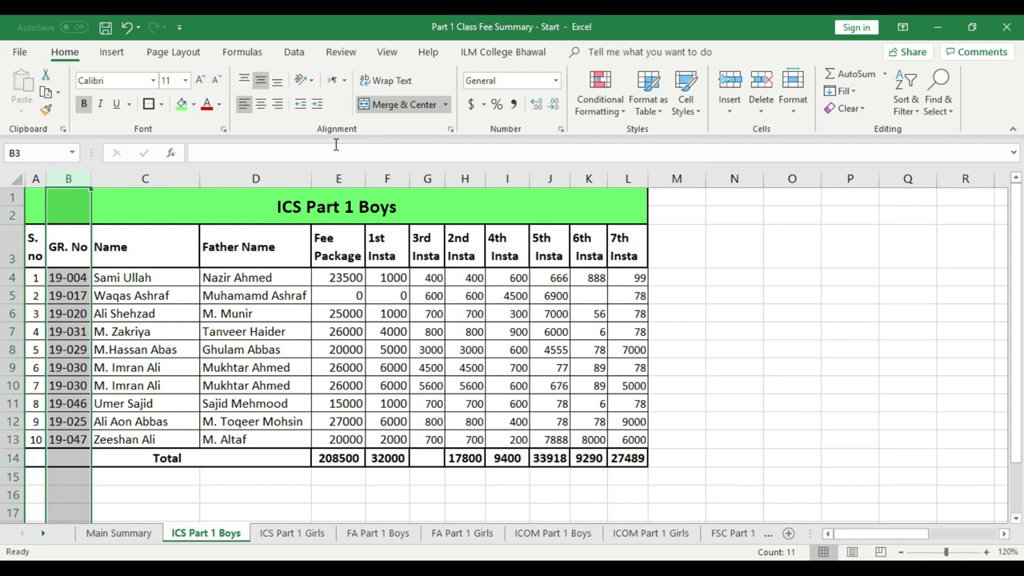
pyautogui.click(338, 178)
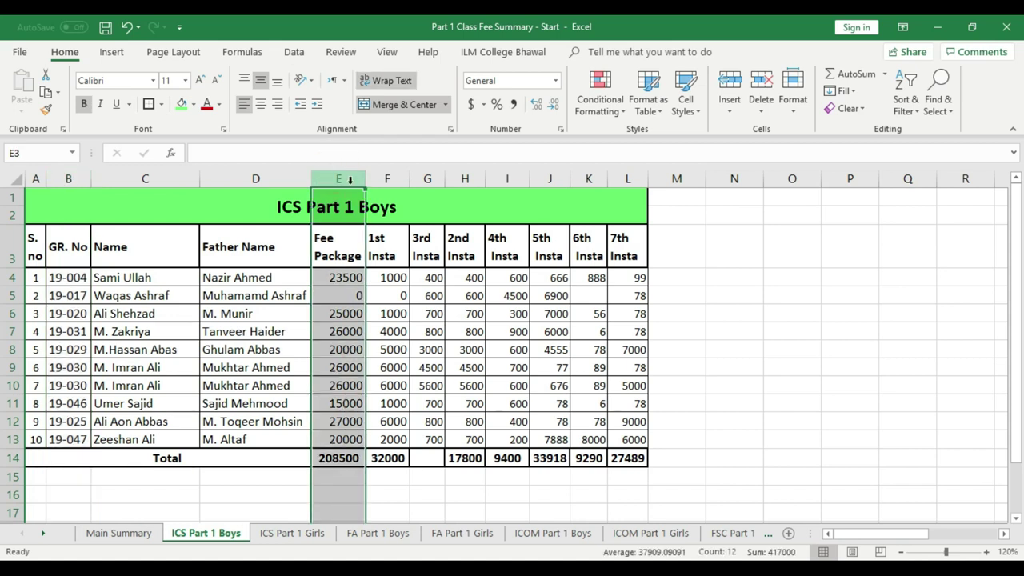
pyautogui.moveTo(145, 277); pyautogui.dragTo(140, 313)
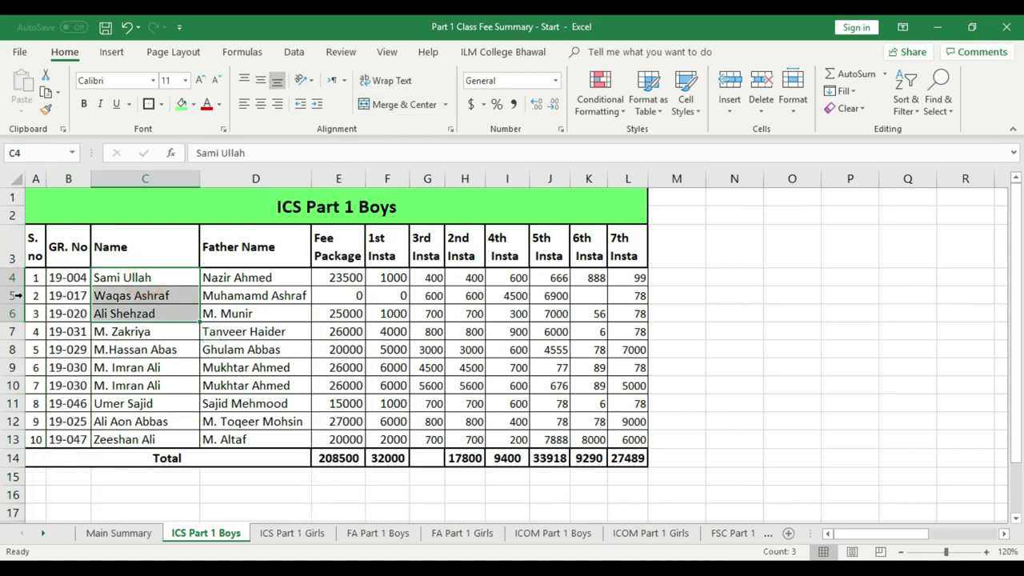
pyautogui.moveTo(68, 278); pyautogui.dragTo(640, 277)
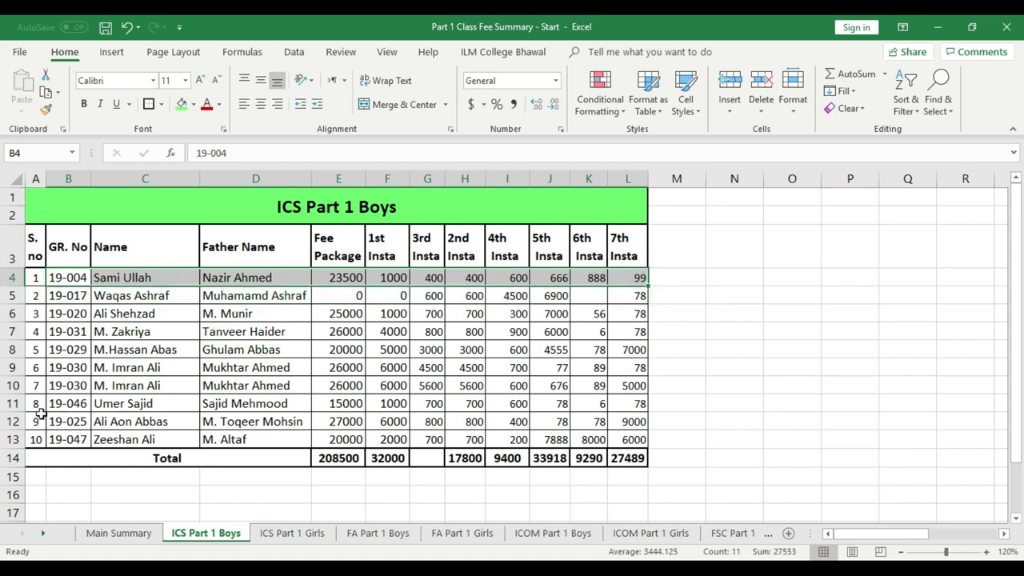
pyautogui.moveTo(49, 439); pyautogui.dragTo(644, 439)
pyautogui.click(737, 436)
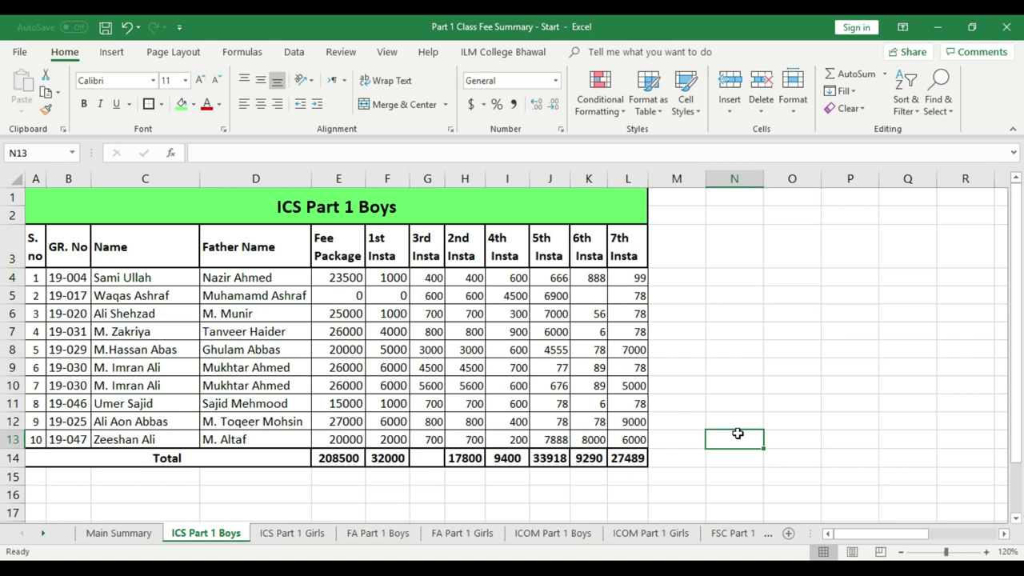
# Step: Insert an empty row at row 10, between serial numbers 6 and 7
pyautogui.click(13, 384)
pyautogui.rightClick(13, 384)
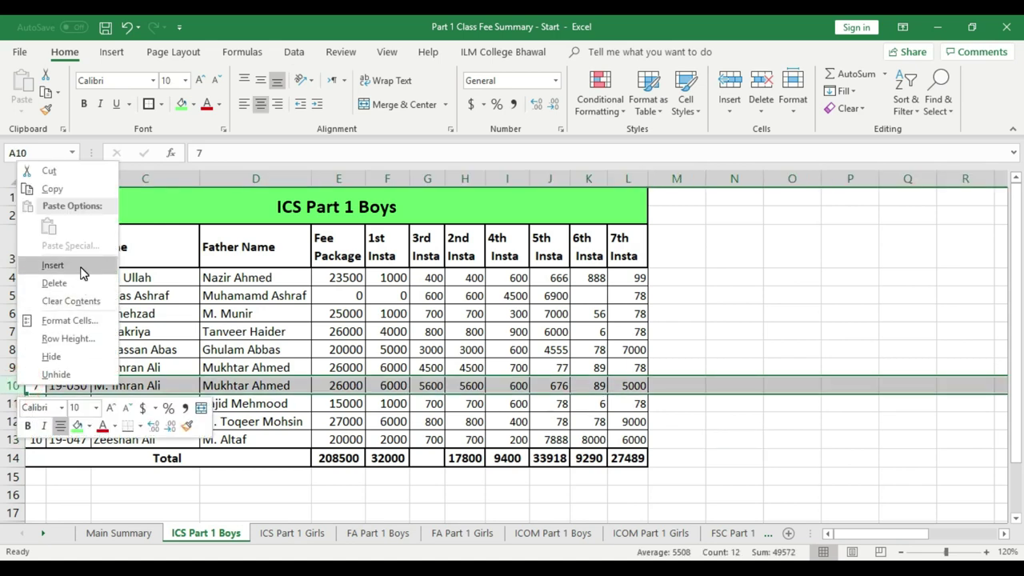
pyautogui.click(80, 266)
pyautogui.click(672, 399)
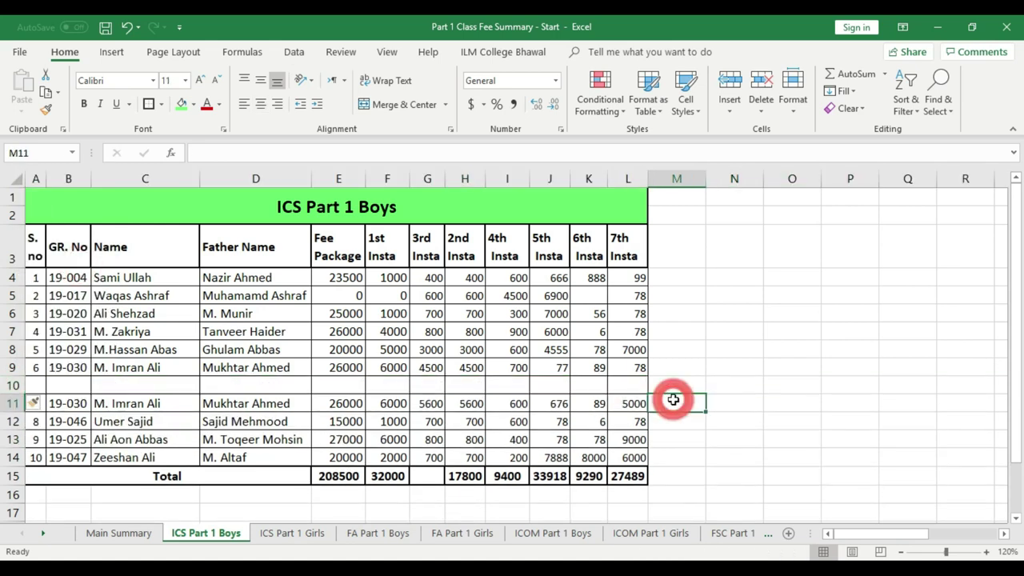
pyautogui.click(142, 383)
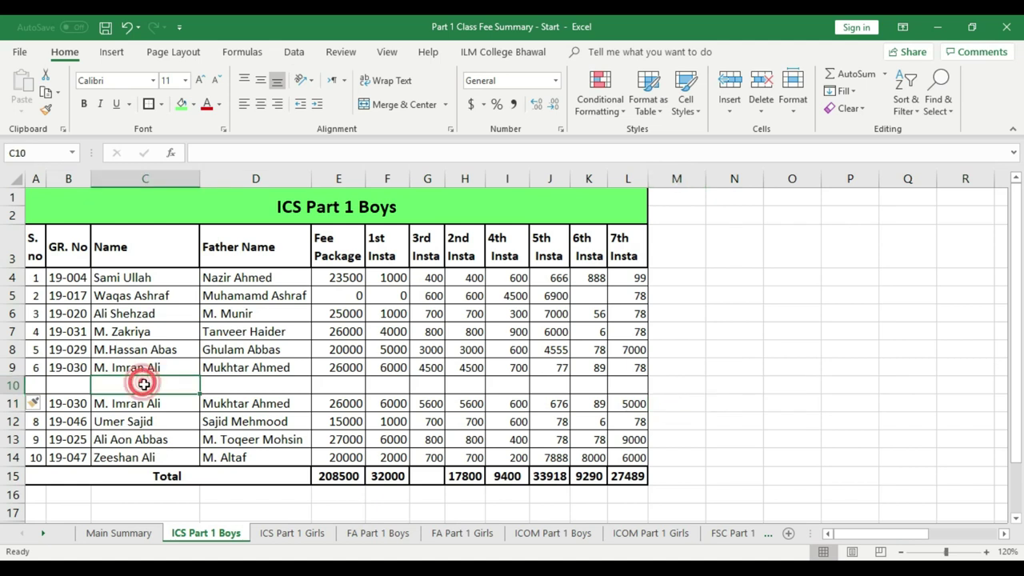
# Step: Select row 4, the blank row 10, and finally row 5 to pick a record to move
pyautogui.moveTo(35, 278); pyautogui.dragTo(509, 276)
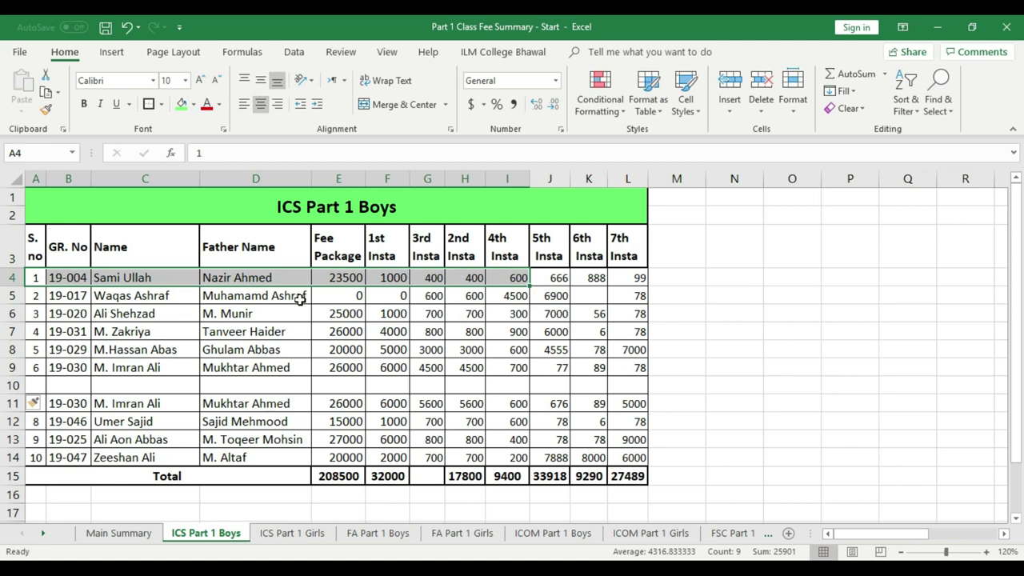
pyautogui.click(13, 385)
pyautogui.click(13, 277)
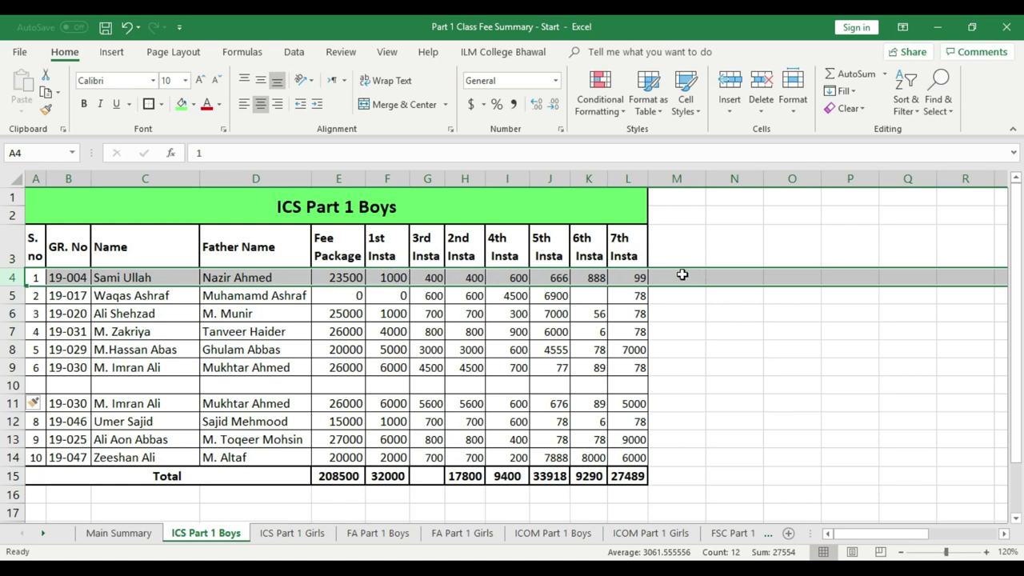
pyautogui.click(68, 385)
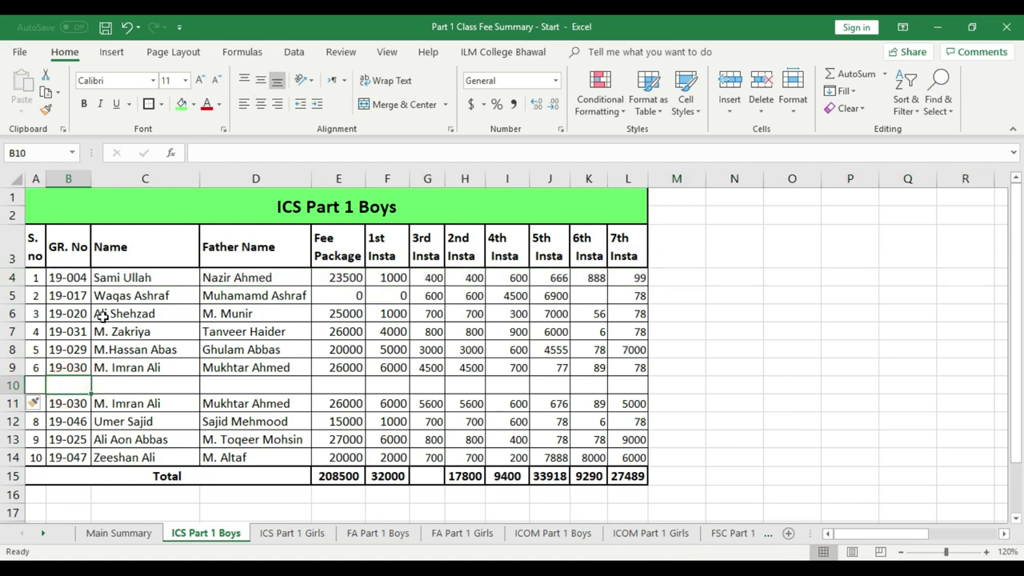
pyautogui.click(12, 276)
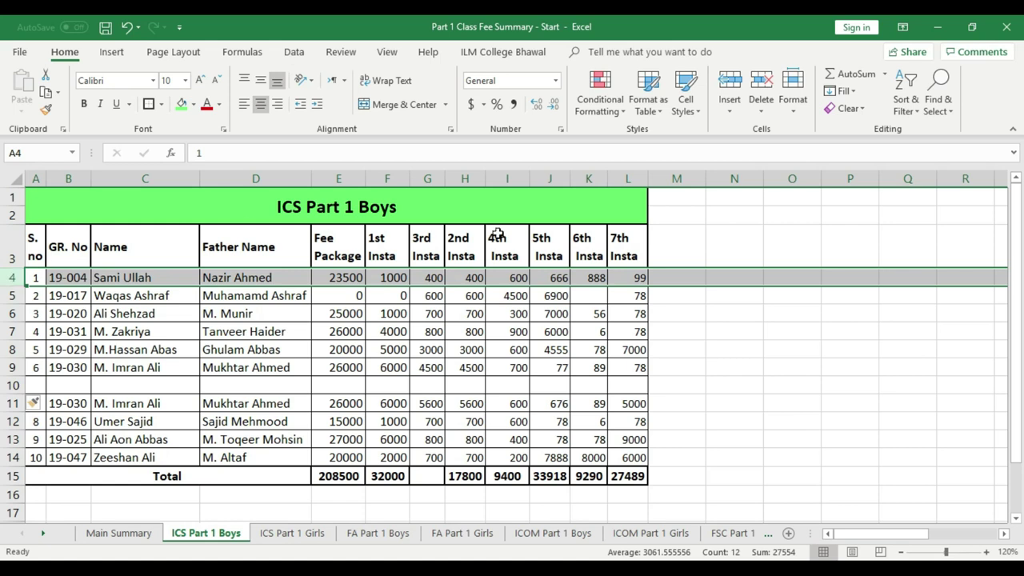
pyautogui.click(720, 332)
pyautogui.click(18, 276)
pyautogui.moveTo(28, 276); pyautogui.dragTo(975, 283)
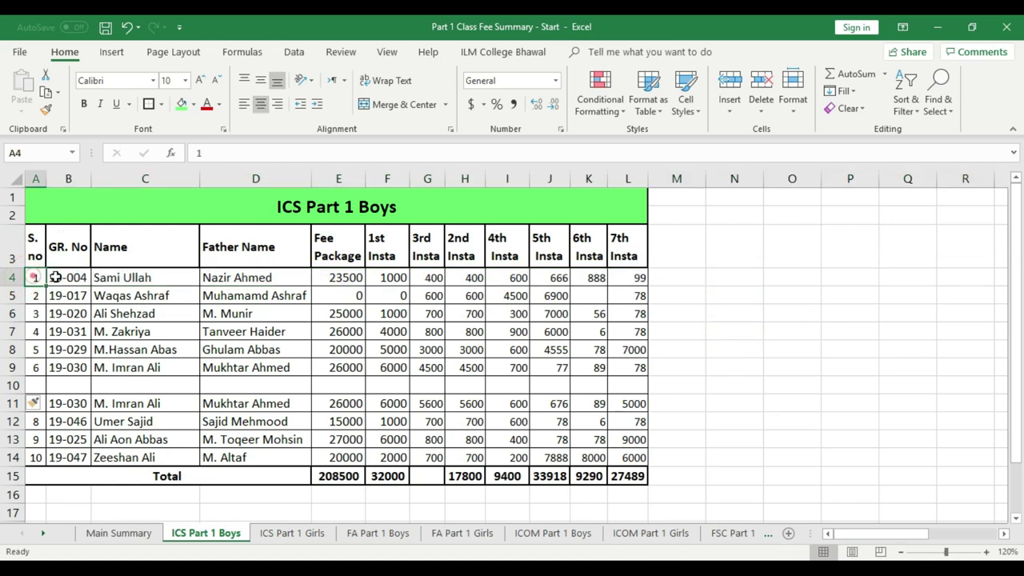
pyautogui.click(620, 347)
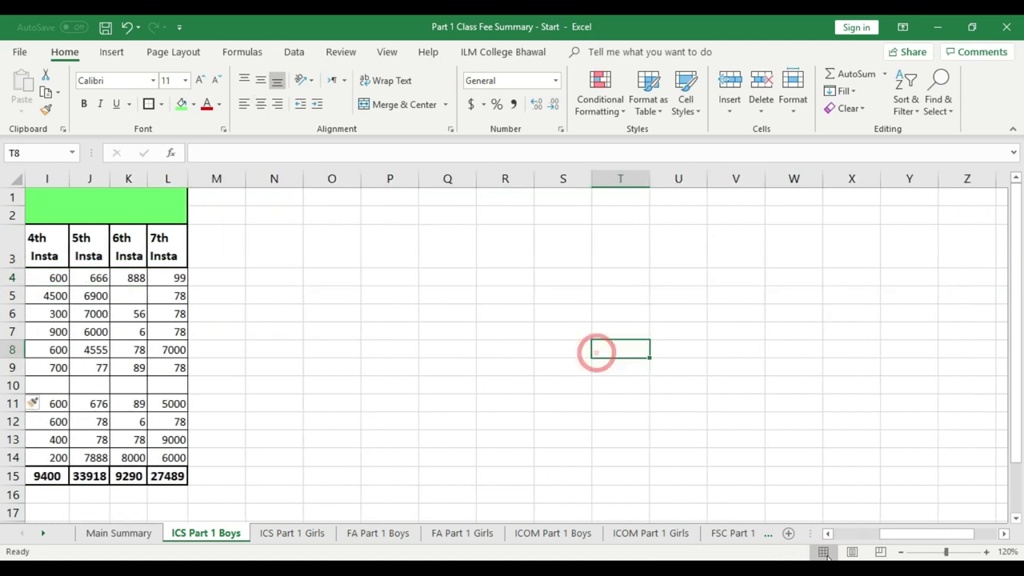
pyautogui.moveTo(891, 532); pyautogui.dragTo(847, 533)
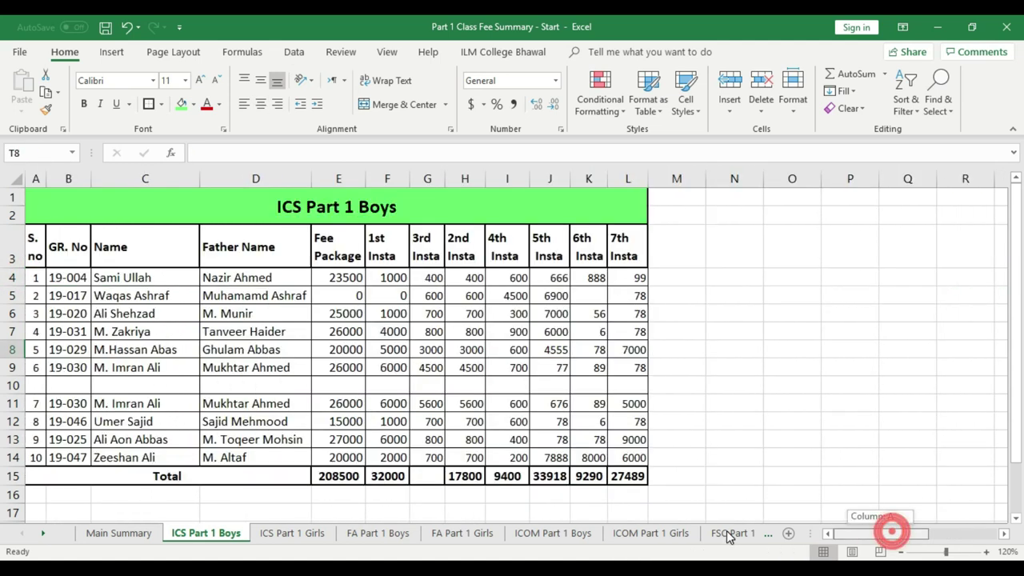
pyautogui.click(7, 295)
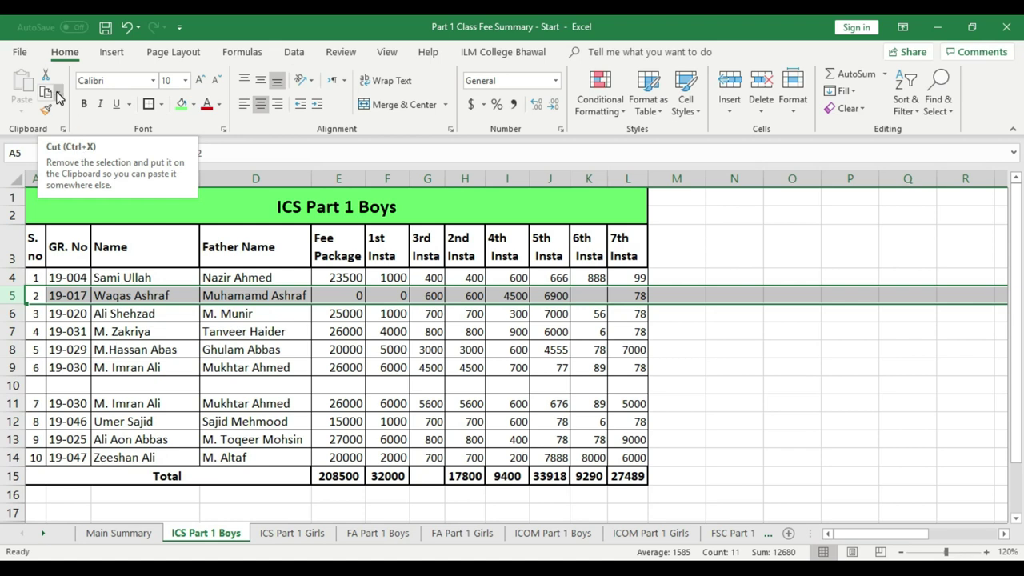
# Step: Cut serial 2's row 5 and paste it into the blank row 10
pyautogui.click(133, 396)
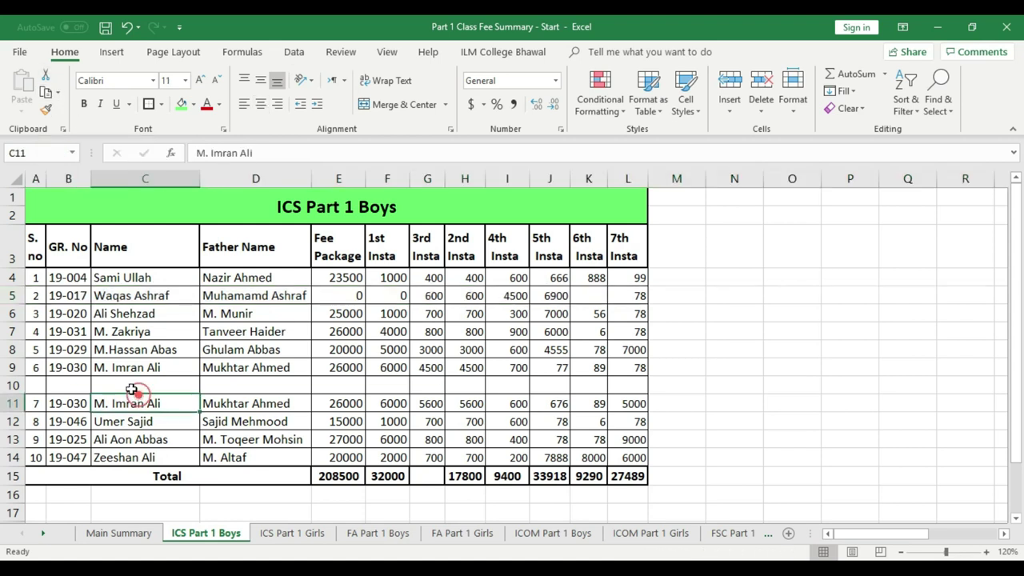
pyautogui.click(12, 296)
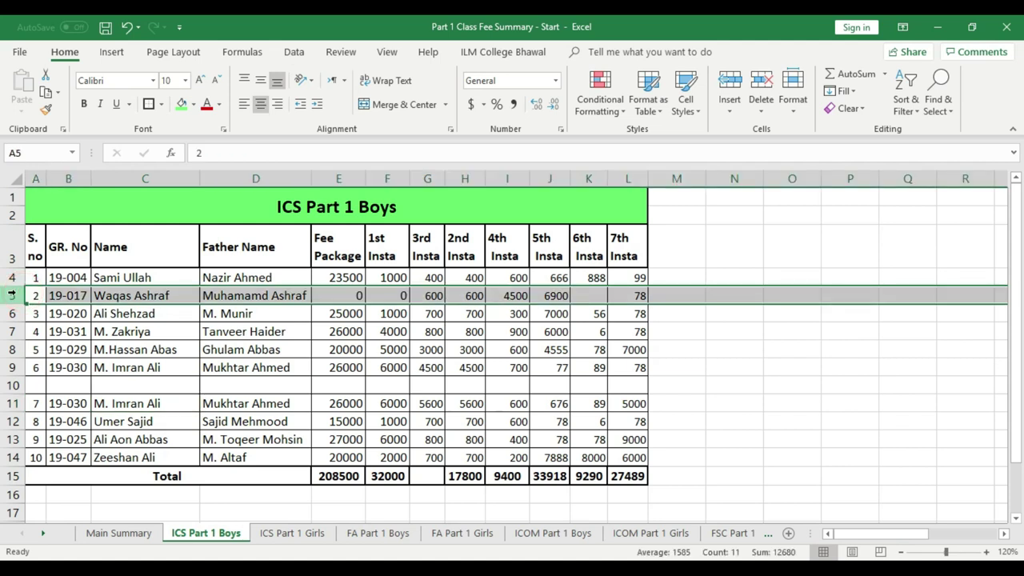
pyautogui.hotkey('ctrl', 'x')
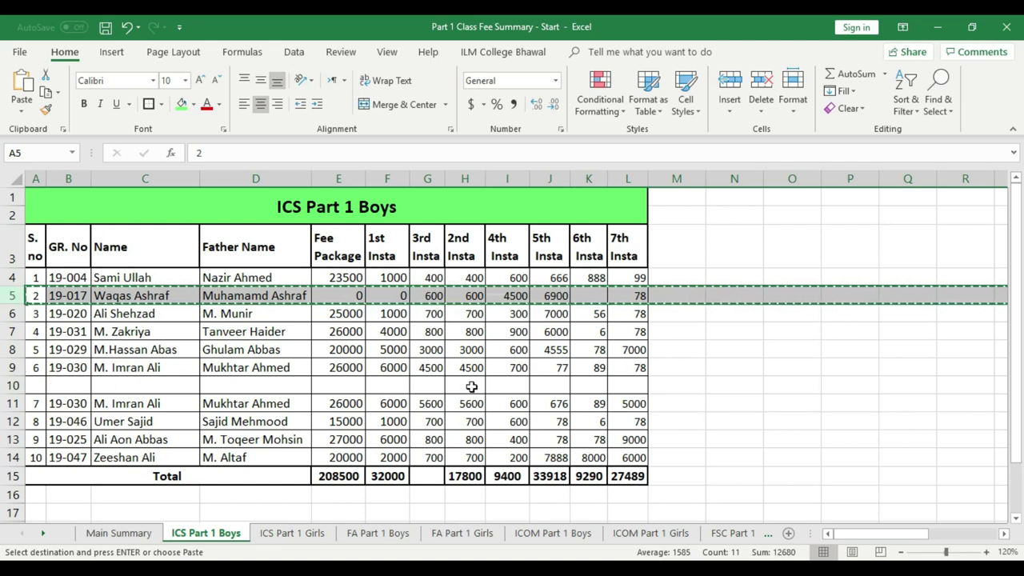
pyautogui.click(14, 385)
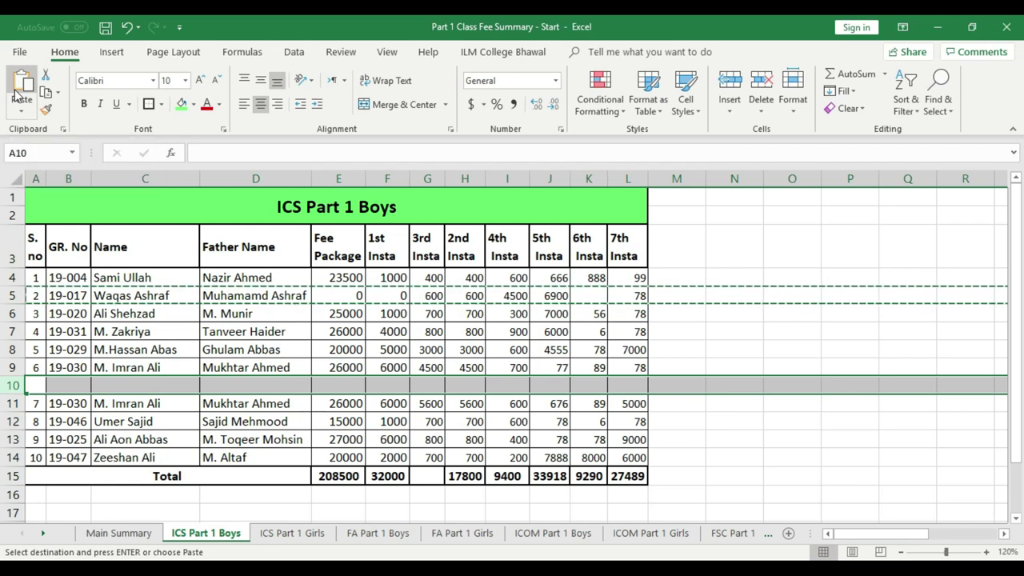
pyautogui.click(17, 94)
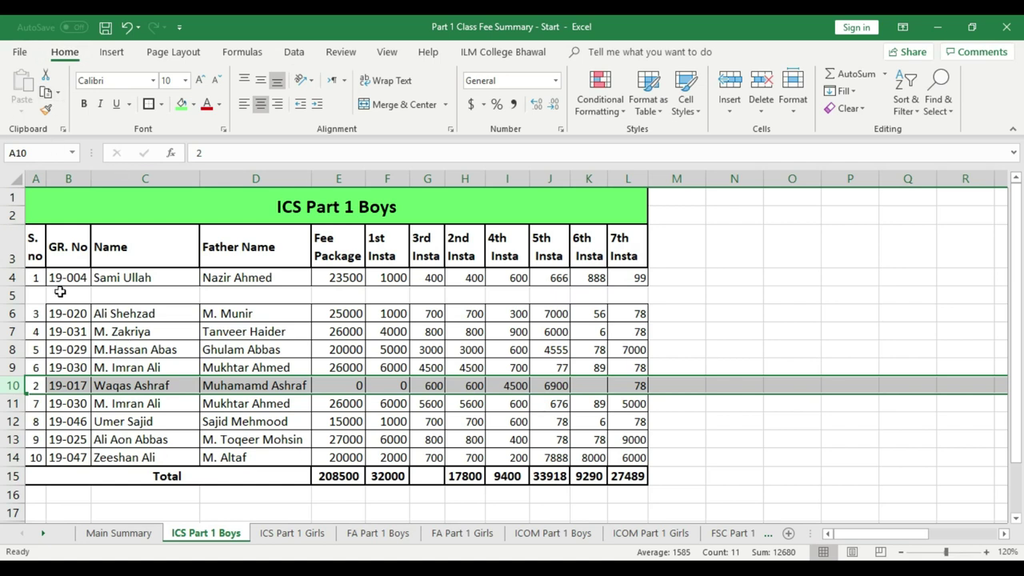
# Step: Select across the empty row 5 and rows 10, 13 and 12 to check the result
pyautogui.moveTo(32, 294); pyautogui.dragTo(652, 294)
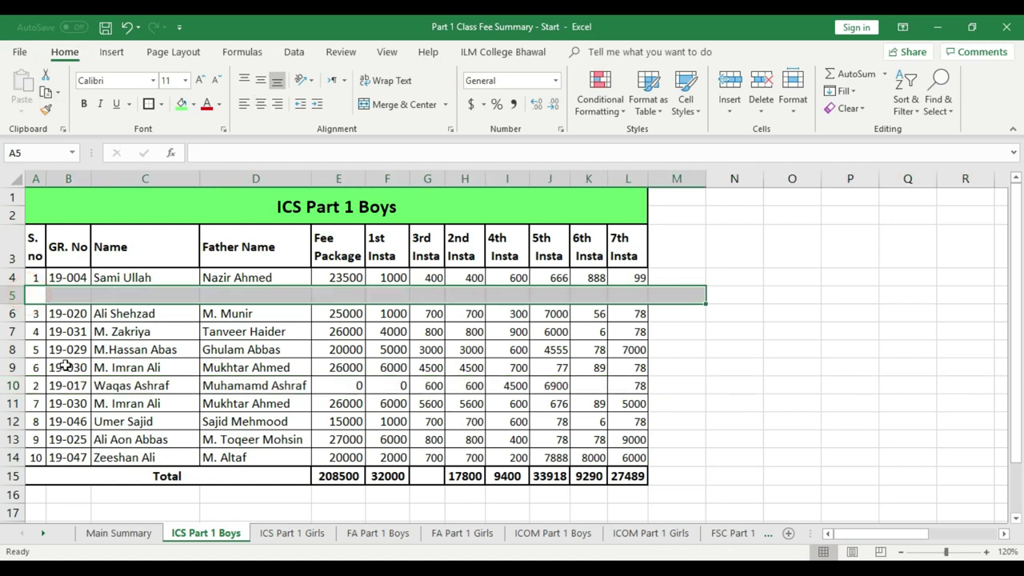
pyautogui.click(12, 386)
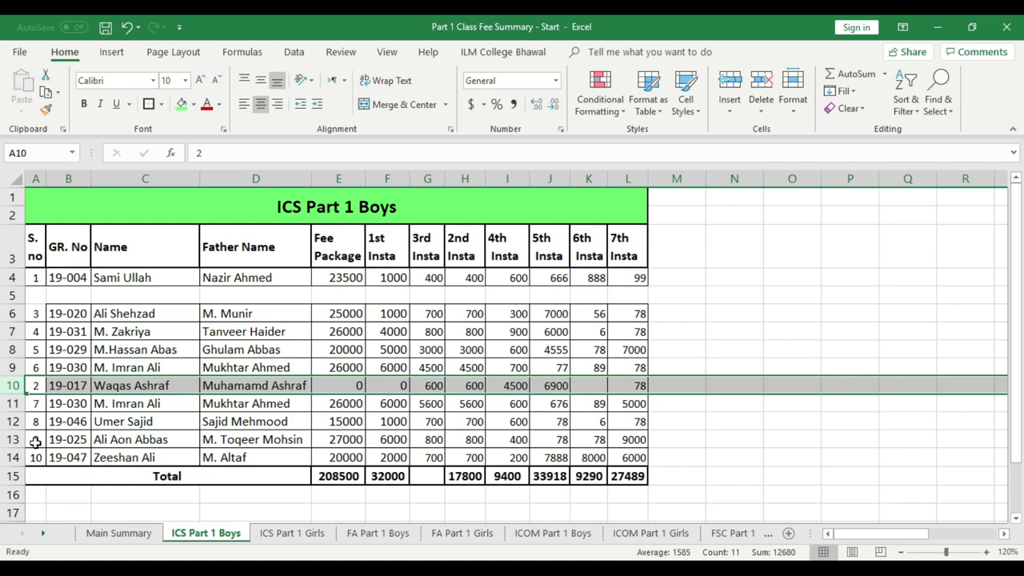
pyautogui.moveTo(35, 443); pyautogui.dragTo(643, 440)
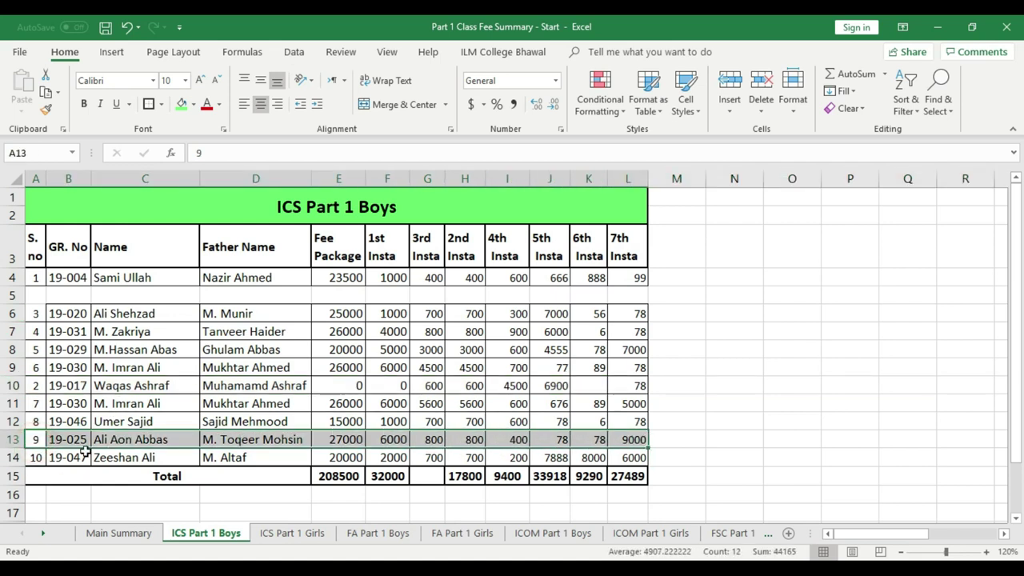
pyautogui.moveTo(34, 296); pyautogui.dragTo(640, 298)
pyautogui.moveTo(35, 422); pyautogui.dragTo(636, 421)
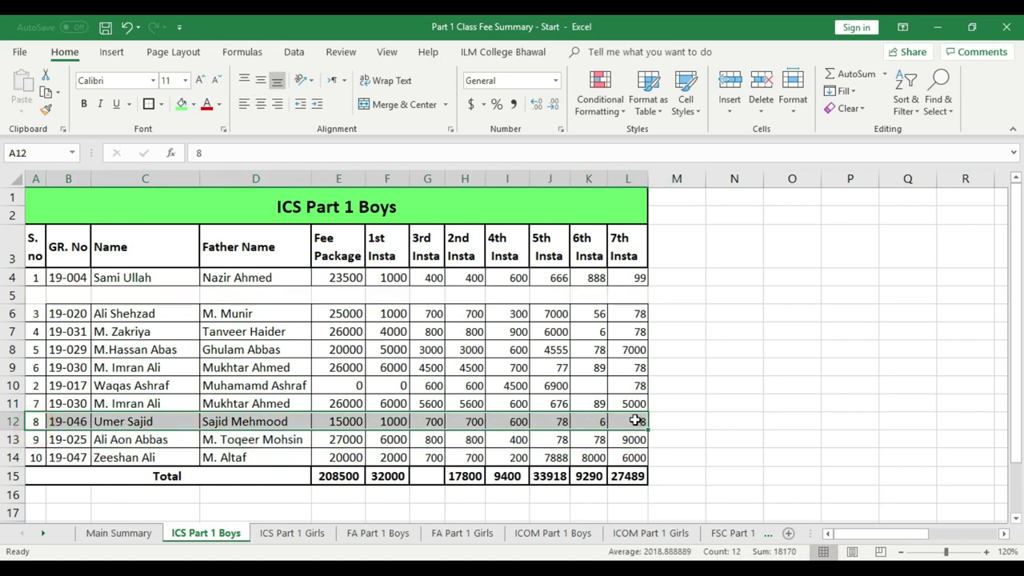
# Step: Fill row 12 with yellow
pyautogui.click(192, 105)
pyautogui.click(217, 219)
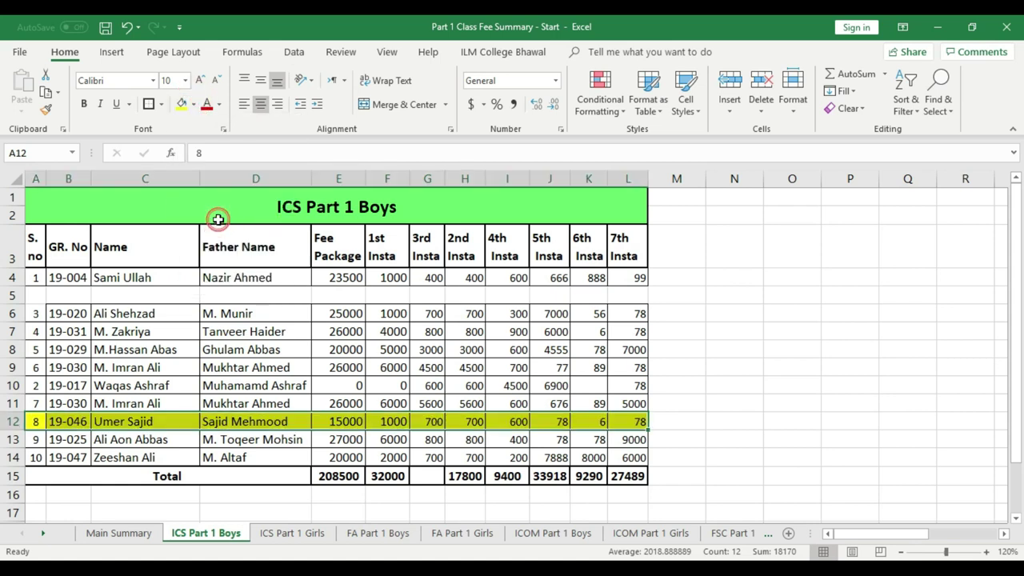
pyautogui.click(326, 334)
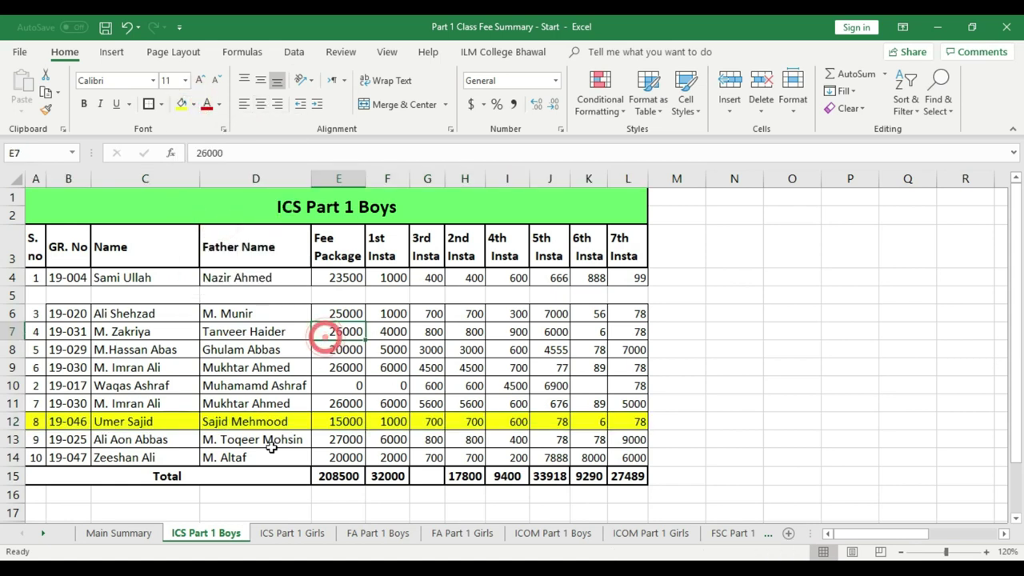
# Step: Copy the yellow serial 8 row 12 and paste it into the empty row 5
pyautogui.click(11, 295)
pyautogui.click(14, 421)
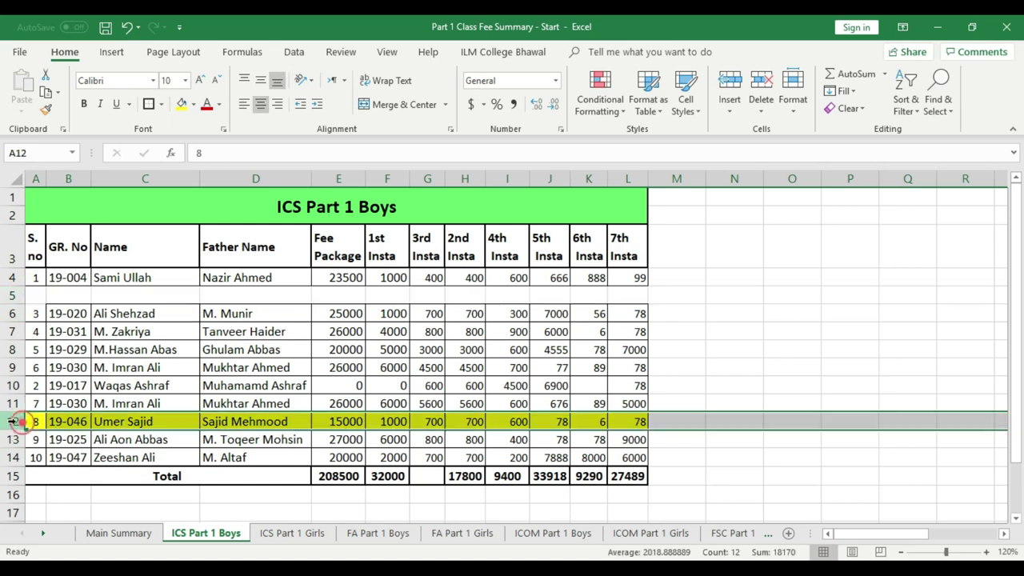
pyautogui.click(11, 295)
pyautogui.click(733, 454)
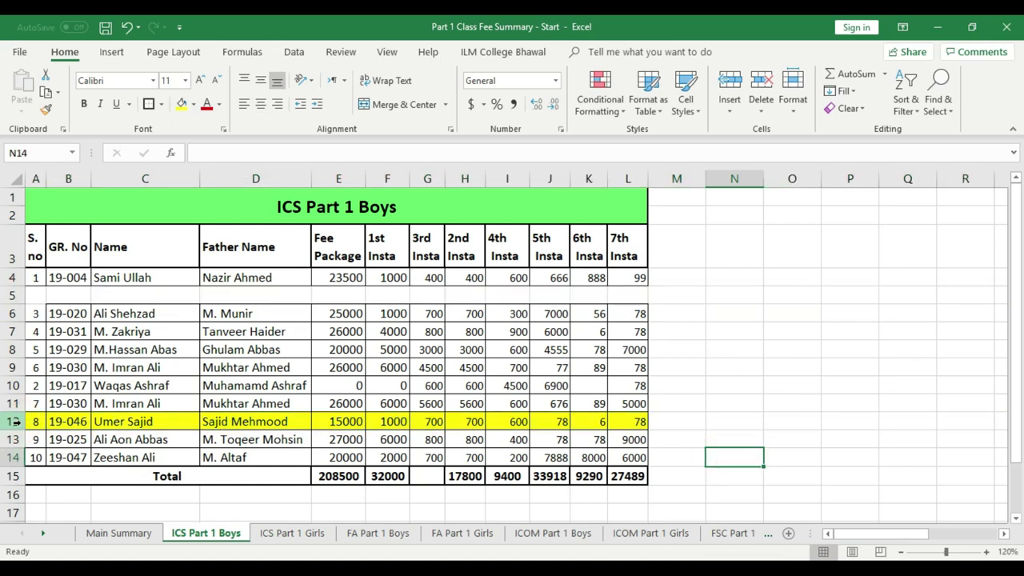
pyautogui.click(13, 422)
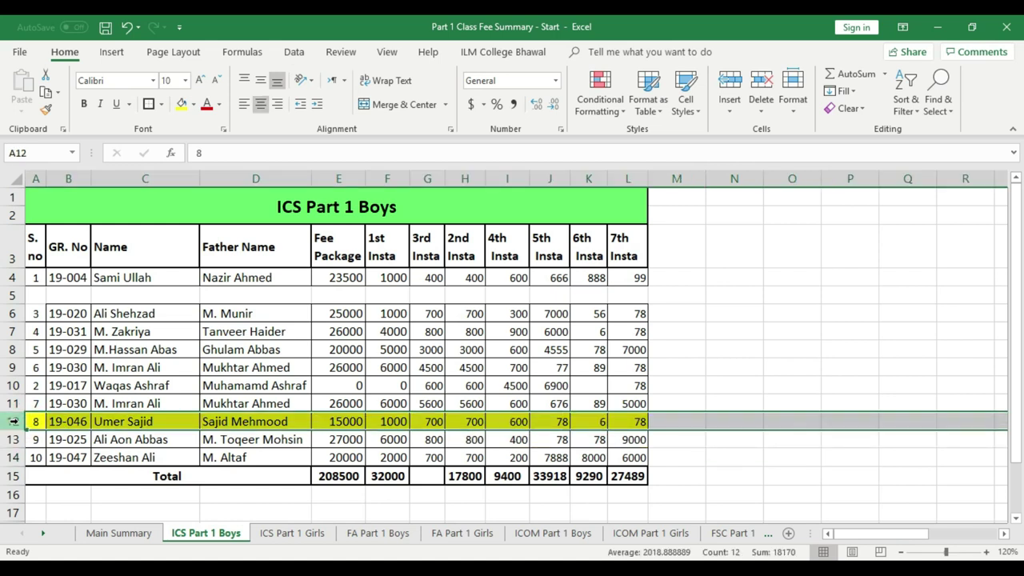
pyautogui.hotkey('ctrl', 'c')
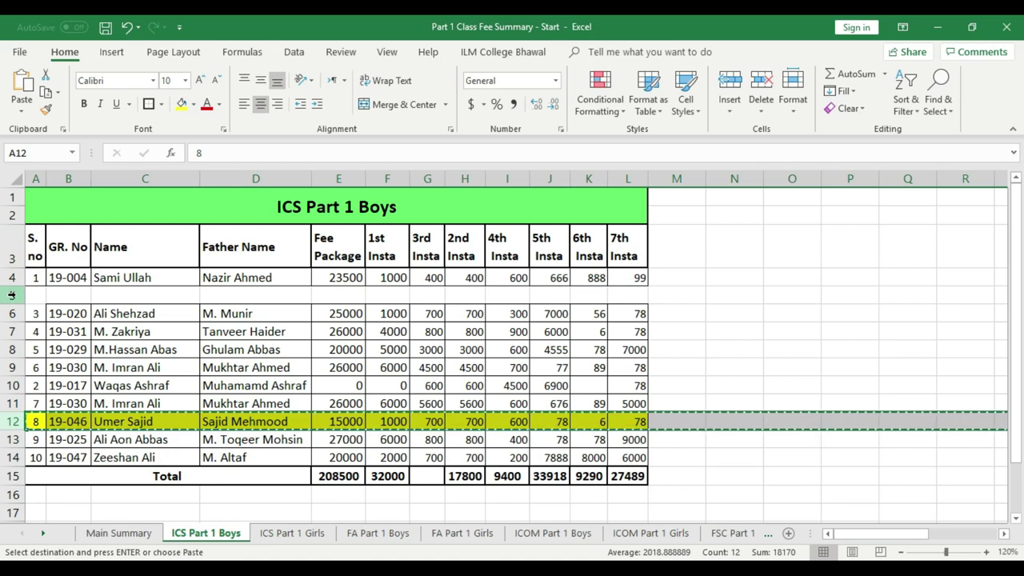
pyautogui.click(11, 296)
pyautogui.press('Escape')
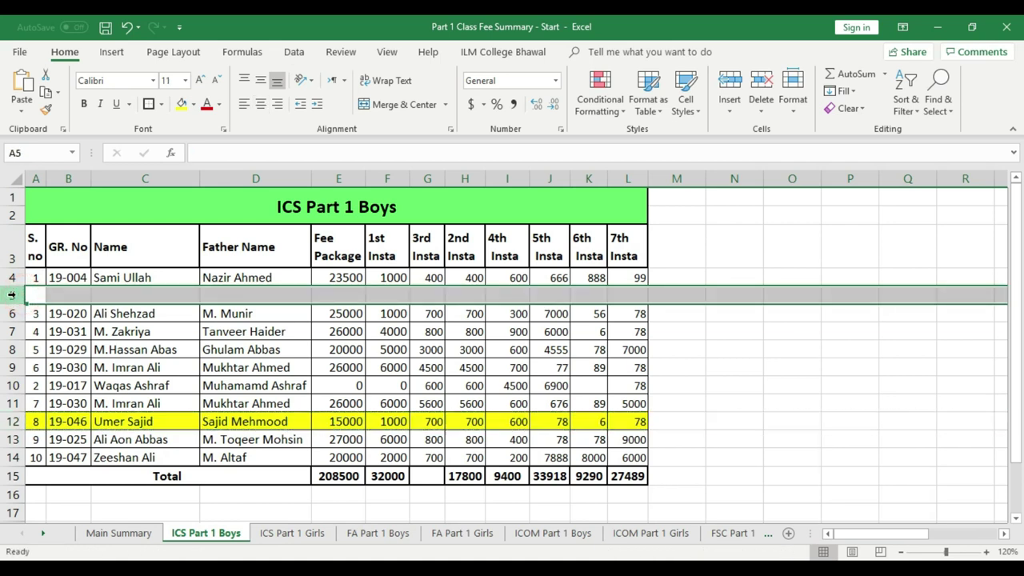
pyautogui.hotkey('ctrl', 'v')
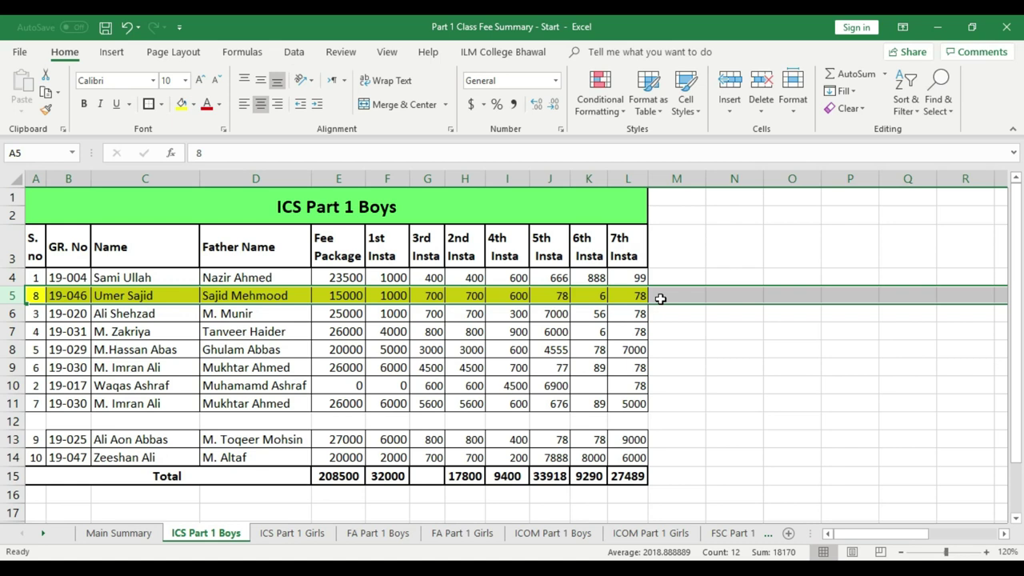
# Step: Shade serial 5's number and name cells B8:D8 light blue
pyautogui.click(324, 366)
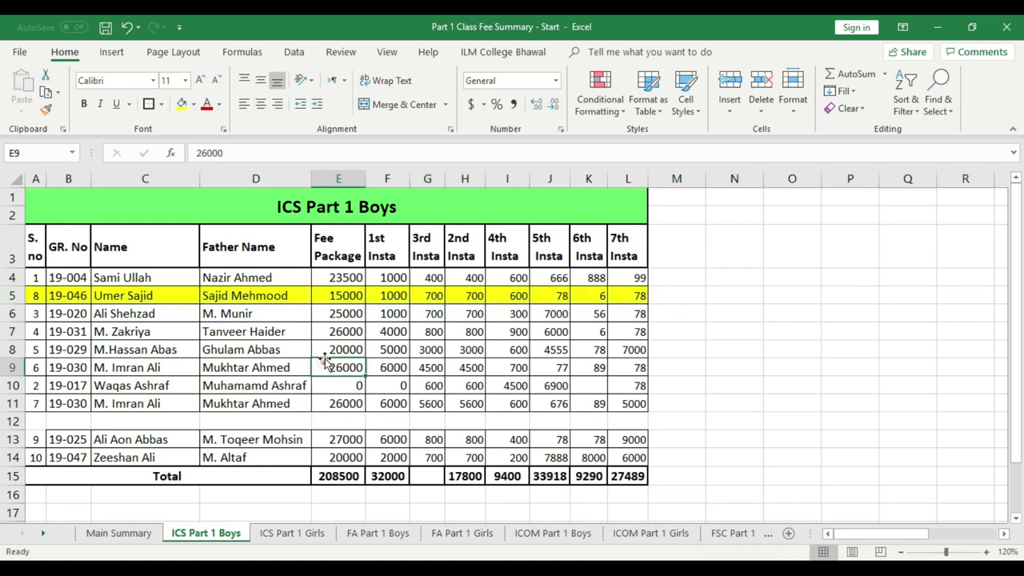
pyautogui.click(80, 314)
pyautogui.moveTo(74, 349); pyautogui.dragTo(680, 349)
pyautogui.click(780, 349)
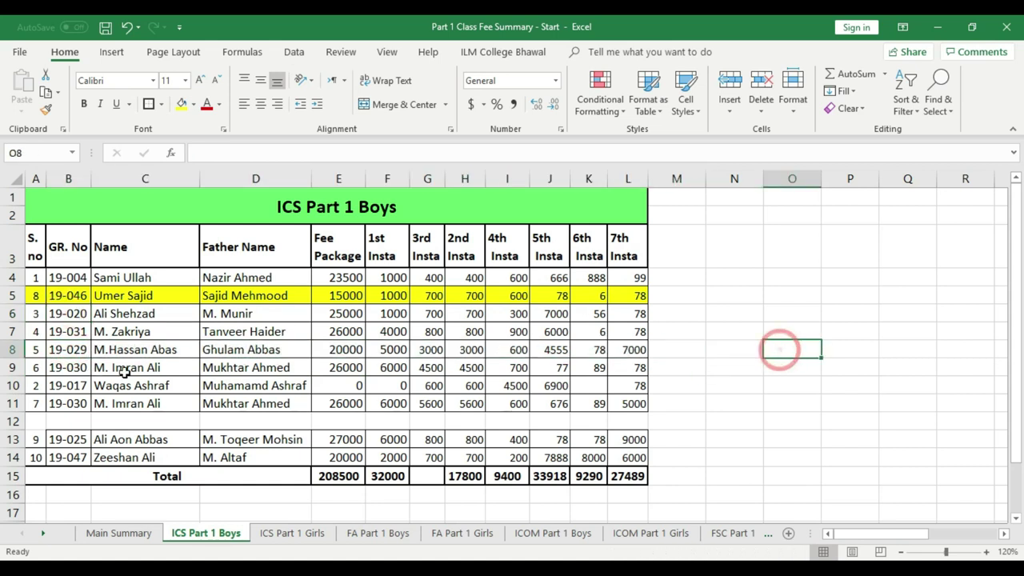
pyautogui.moveTo(67, 352); pyautogui.dragTo(252, 350)
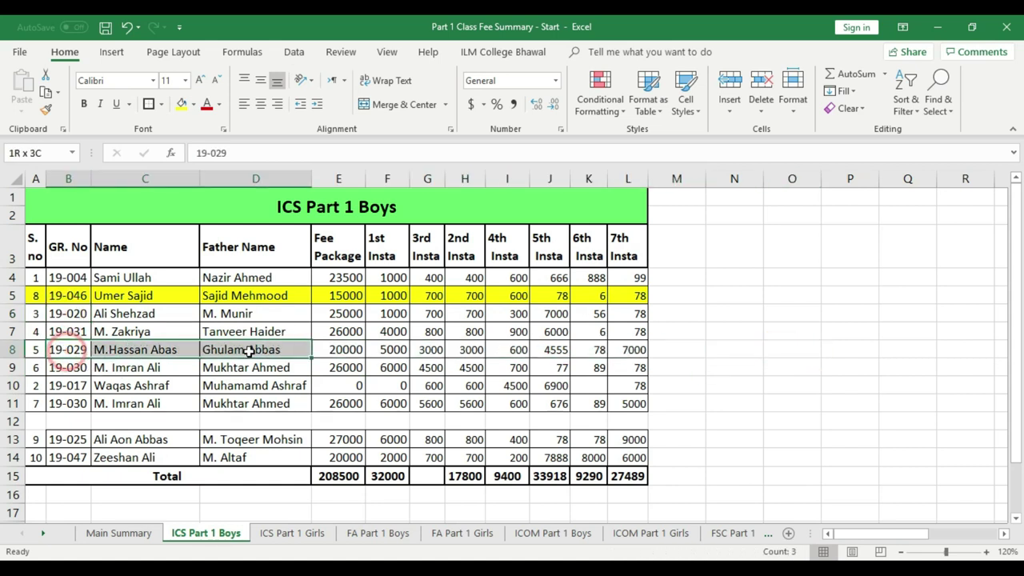
pyautogui.click(193, 104)
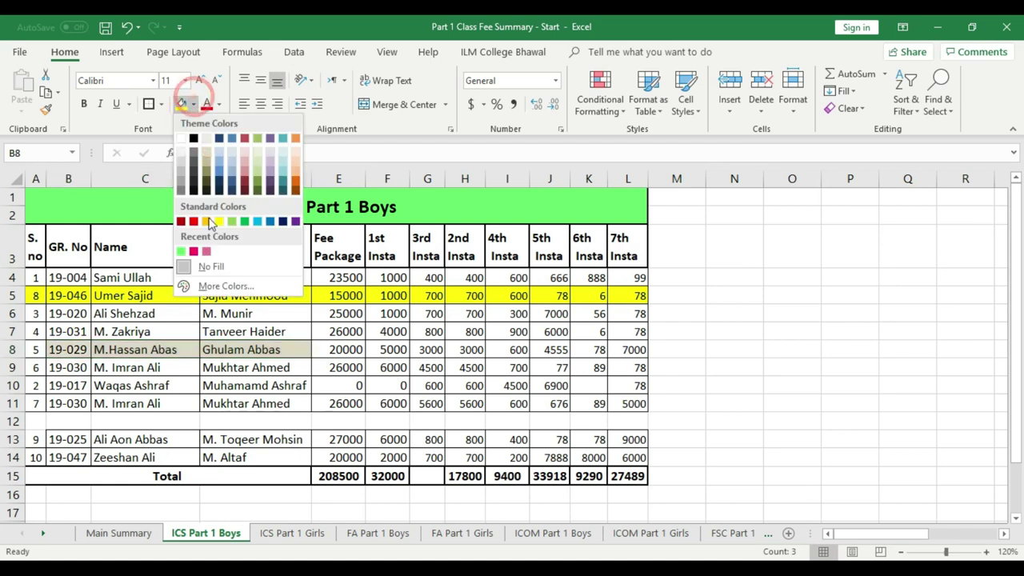
pyautogui.click(258, 224)
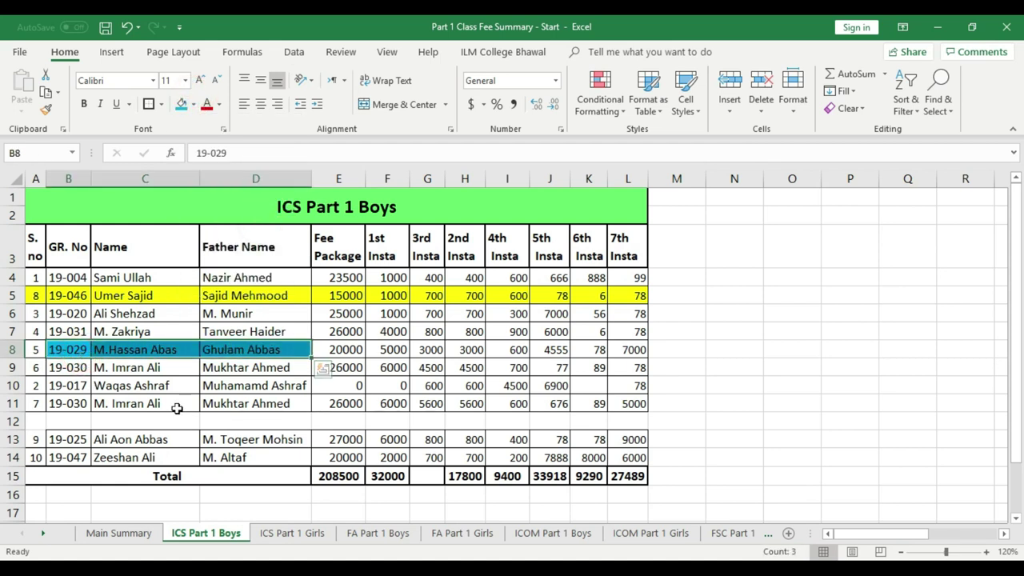
# Step: Move the blue cells B8:D8 down to B12:D12
pyautogui.moveTo(177, 409); pyautogui.dragTo(272, 419)
pyautogui.click(264, 349)
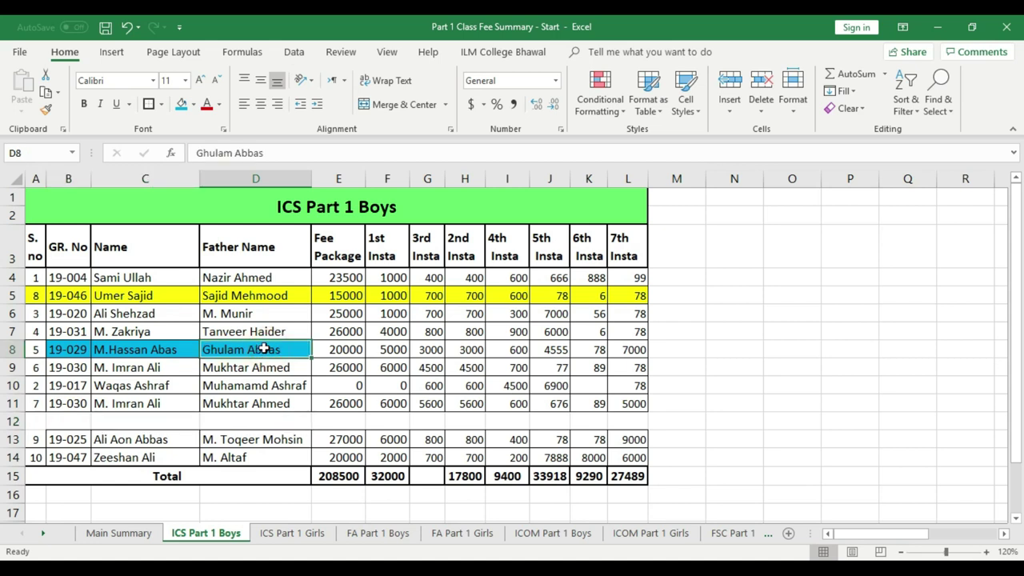
pyautogui.moveTo(264, 350); pyautogui.dragTo(86, 349)
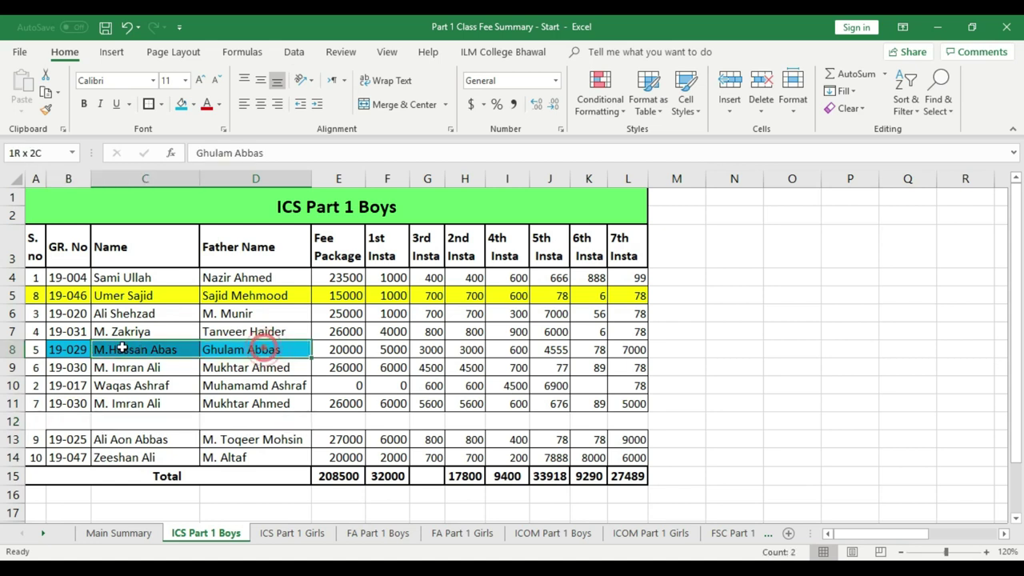
pyautogui.hotkey('ctrl', 'c')
pyautogui.click(84, 420)
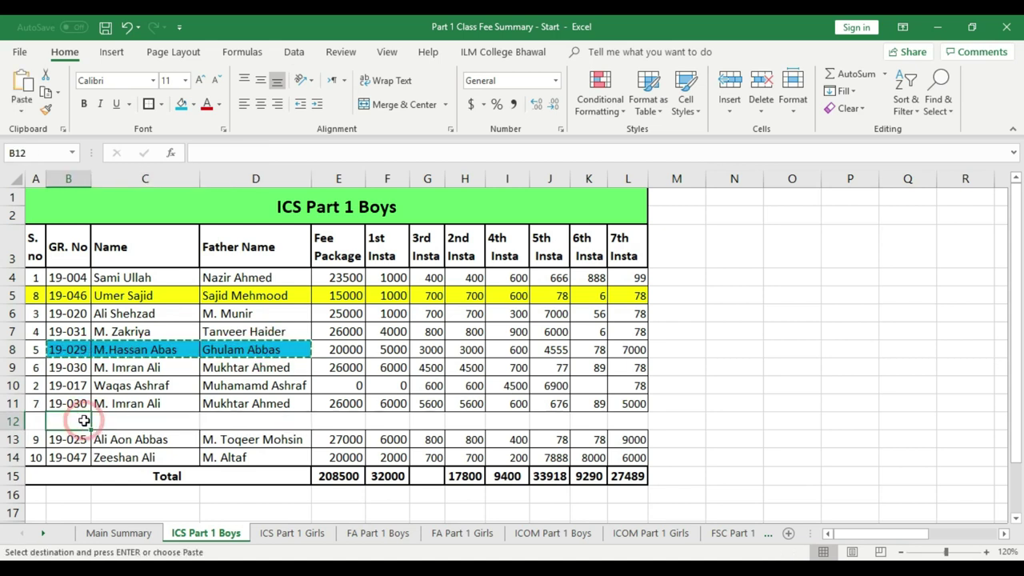
pyautogui.hotkey('ctrl', 'v')
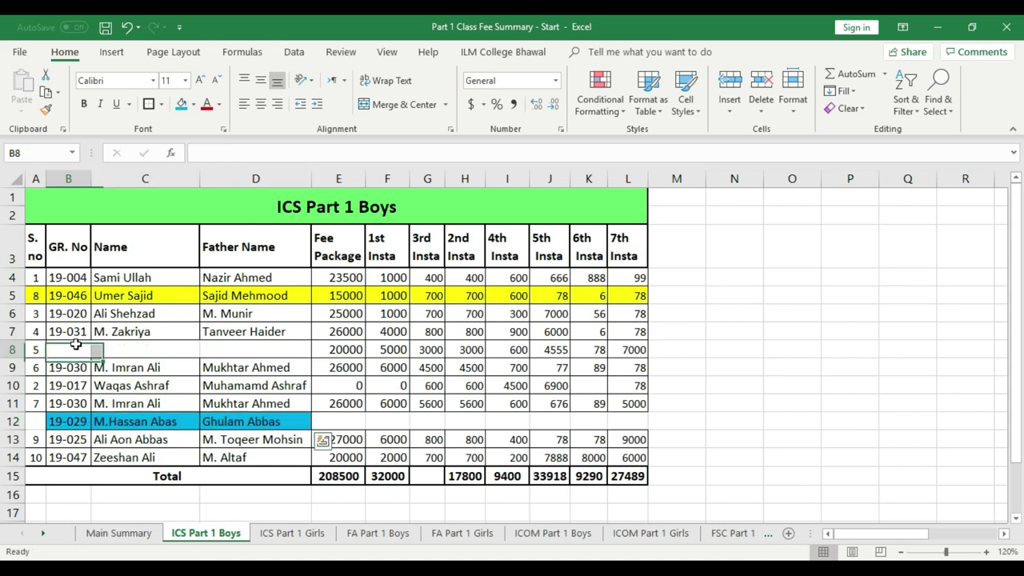
pyautogui.moveTo(68, 422); pyautogui.dragTo(240, 421)
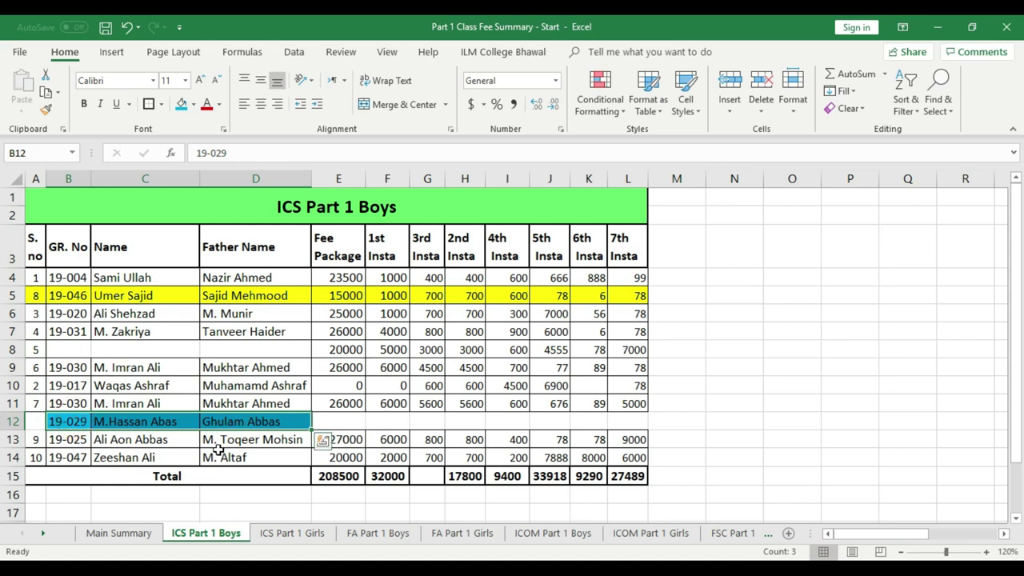
pyautogui.click(144, 422)
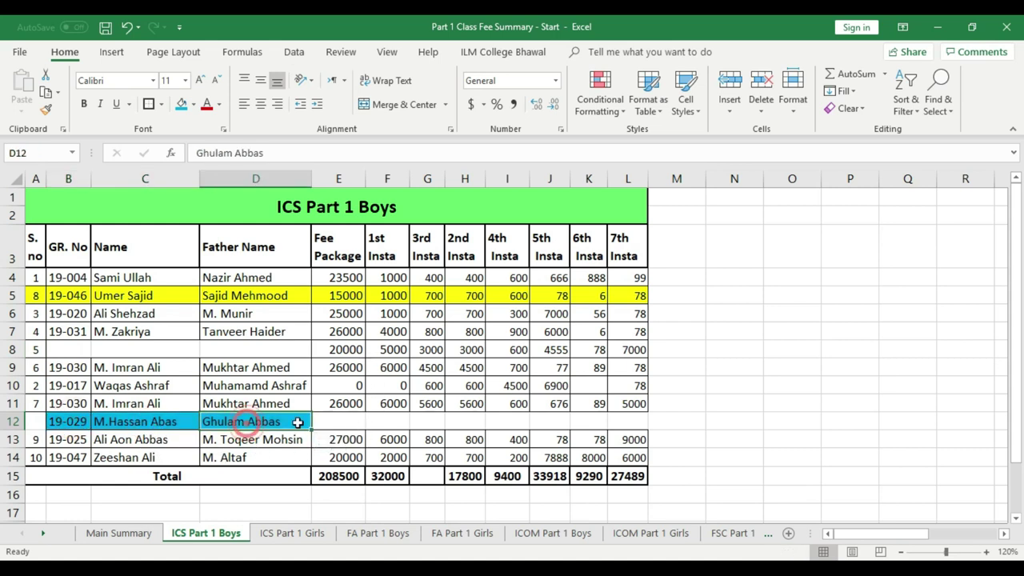
# Step: Move row 9's amounts E9:L9 into row 12 starting at E12
pyautogui.moveTo(352, 368)
pyautogui.mouseDown()
pyautogui.moveTo(645, 367)
pyautogui.moveTo(601, 367)
pyautogui.mouseUp()
pyautogui.click(338, 429)
pyautogui.click(128, 367)
pyautogui.click(319, 421)
pyautogui.moveTo(349, 366); pyautogui.dragTo(624, 367)
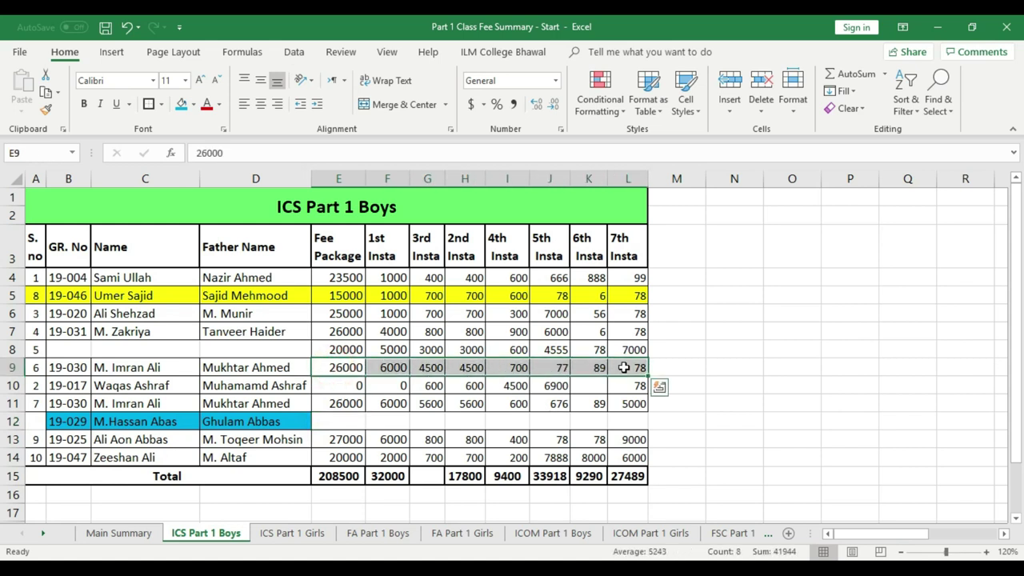
pyautogui.hotkey('ctrl', 'c')
pyautogui.click(348, 420)
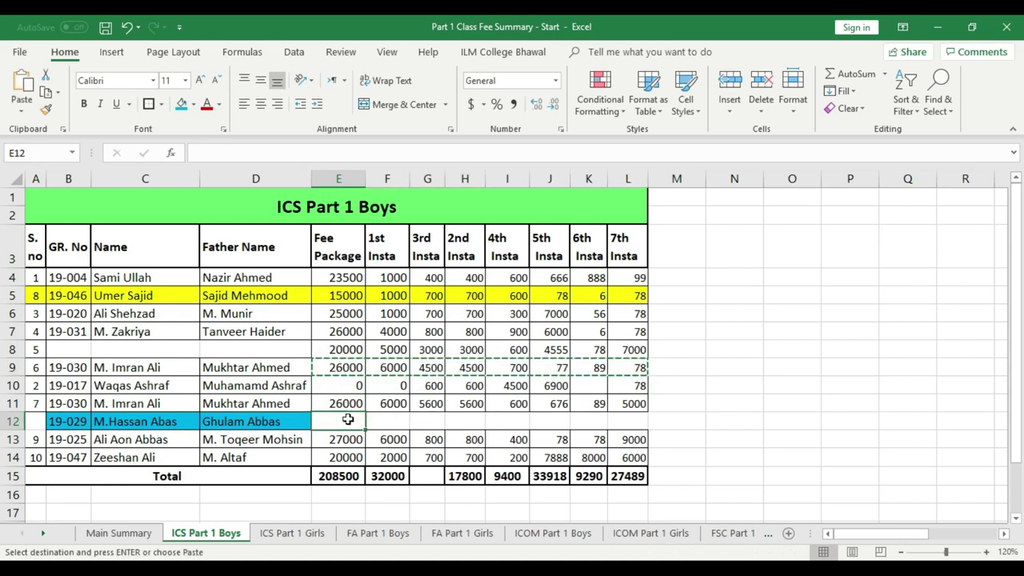
pyautogui.hotkey('ctrl', 'v')
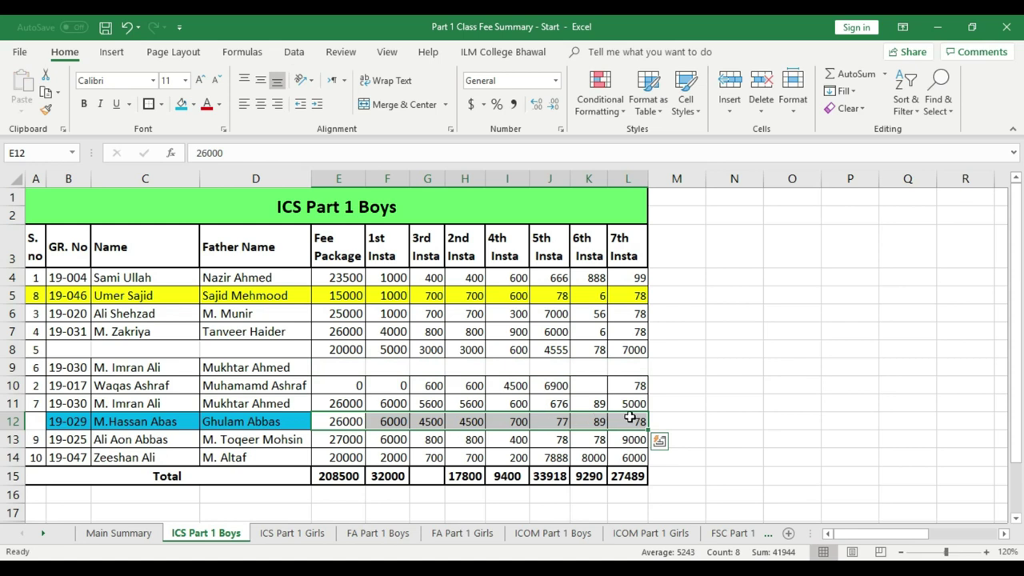
pyautogui.press('Escape')
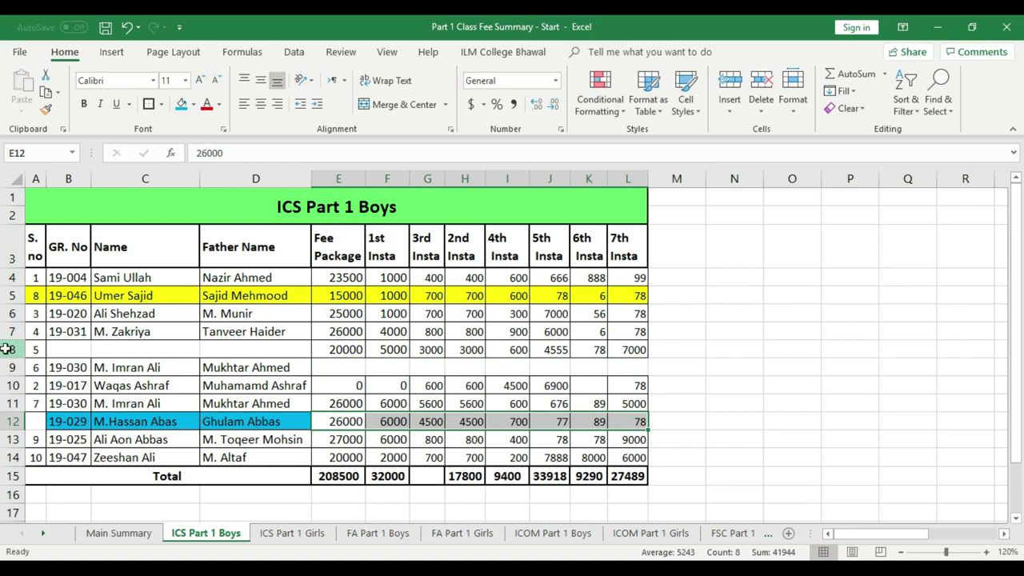
# Step: Move the 26000 fee package from E12 back into E9
pyautogui.click(12, 349)
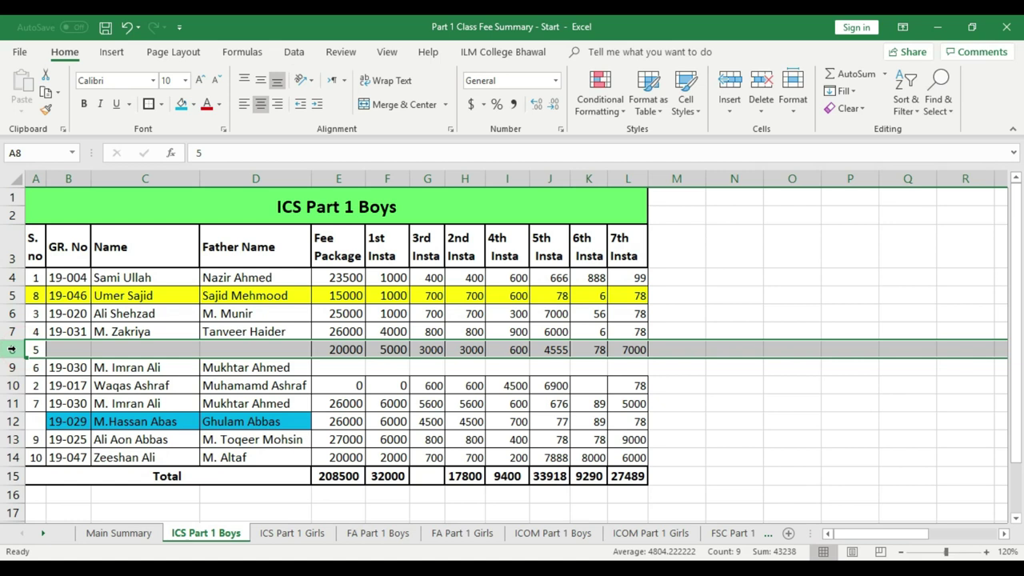
pyautogui.moveTo(393, 404); pyautogui.dragTo(588, 404)
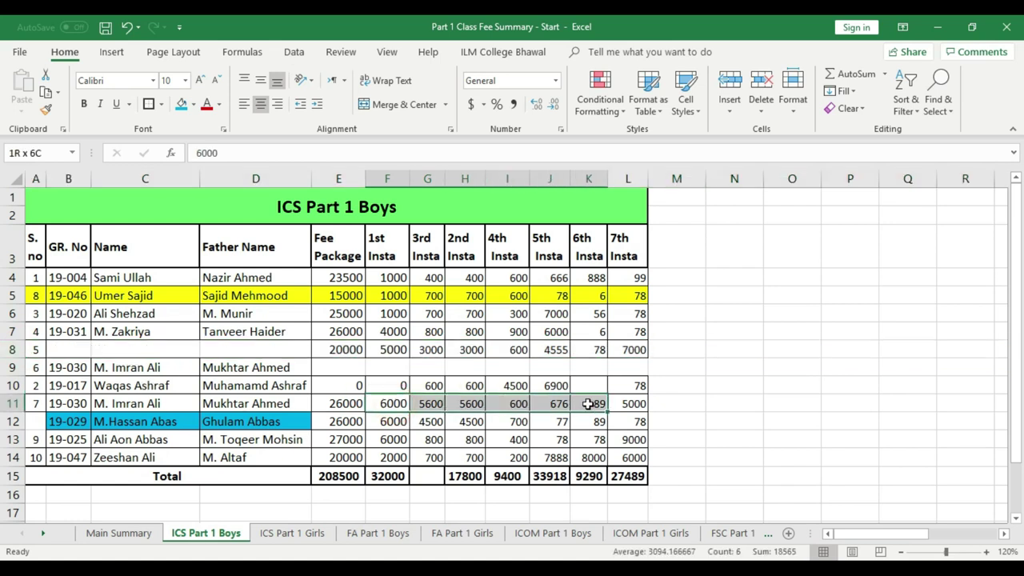
pyautogui.click(336, 403)
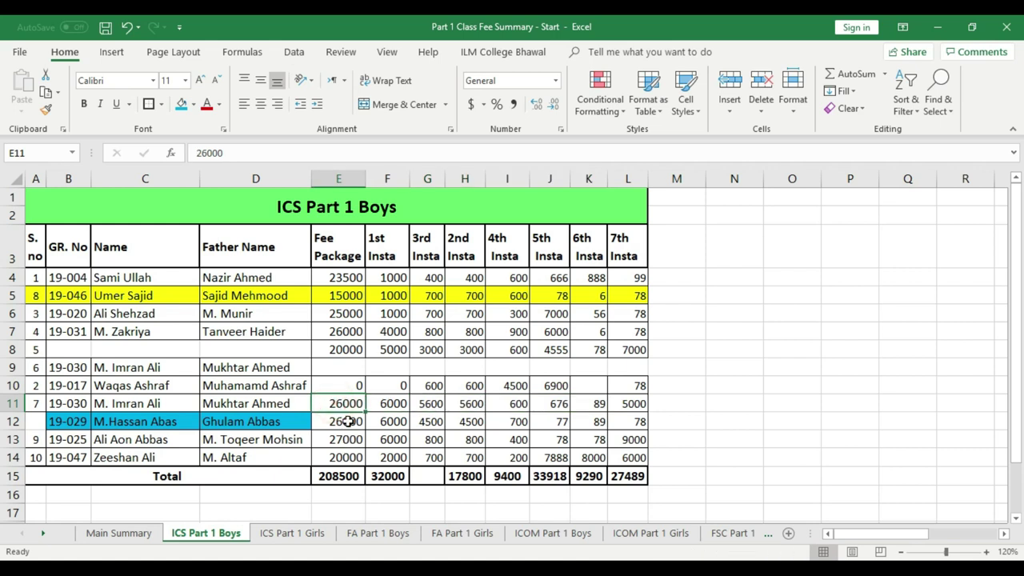
pyautogui.click(348, 422)
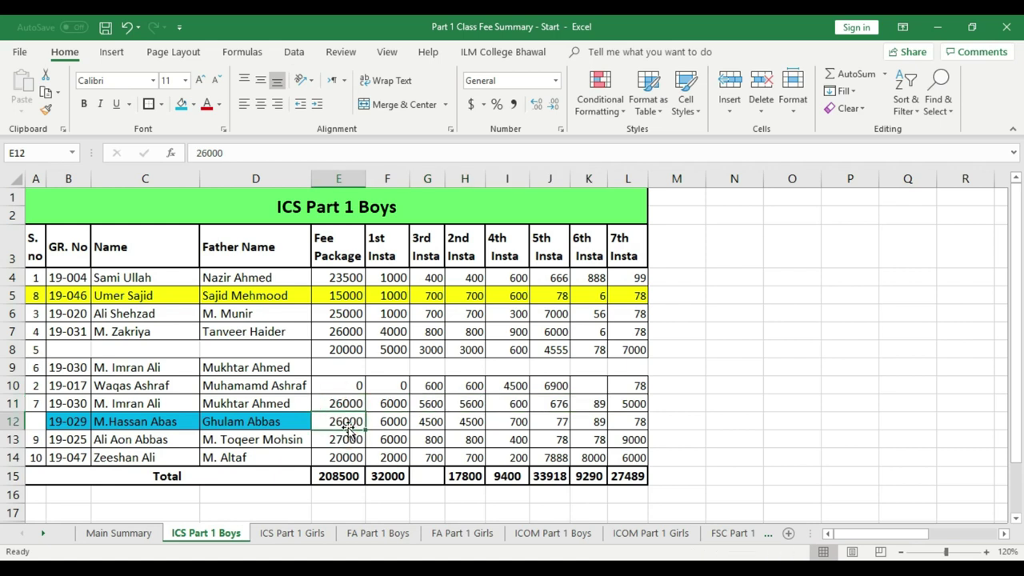
pyautogui.hotkey('ctrl', 'c')
pyautogui.click(334, 363)
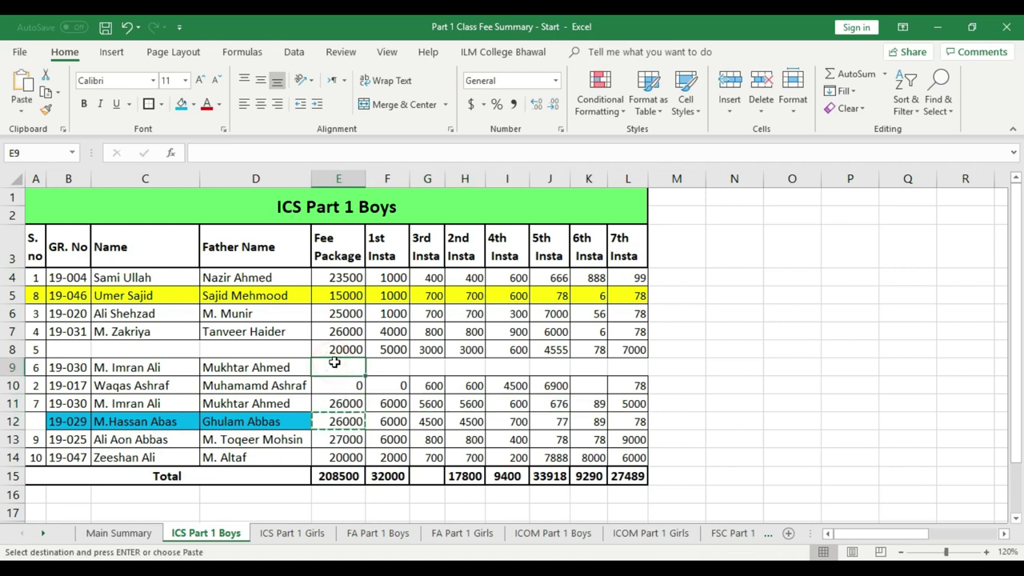
pyautogui.hotkey('ctrl', 'v')
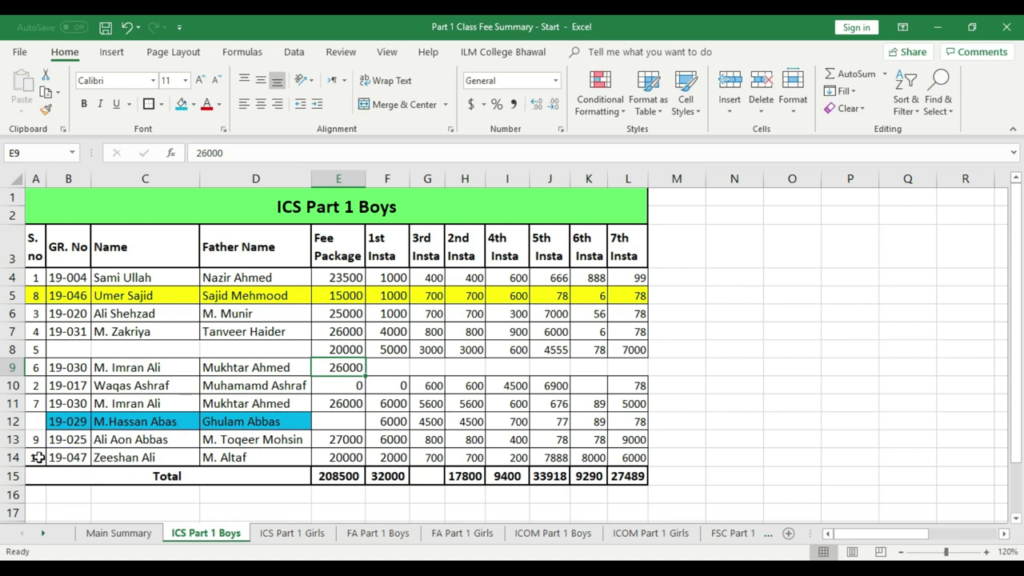
# Step: Move the serial 10 record from row 14 up into row 8
pyautogui.click(14, 457)
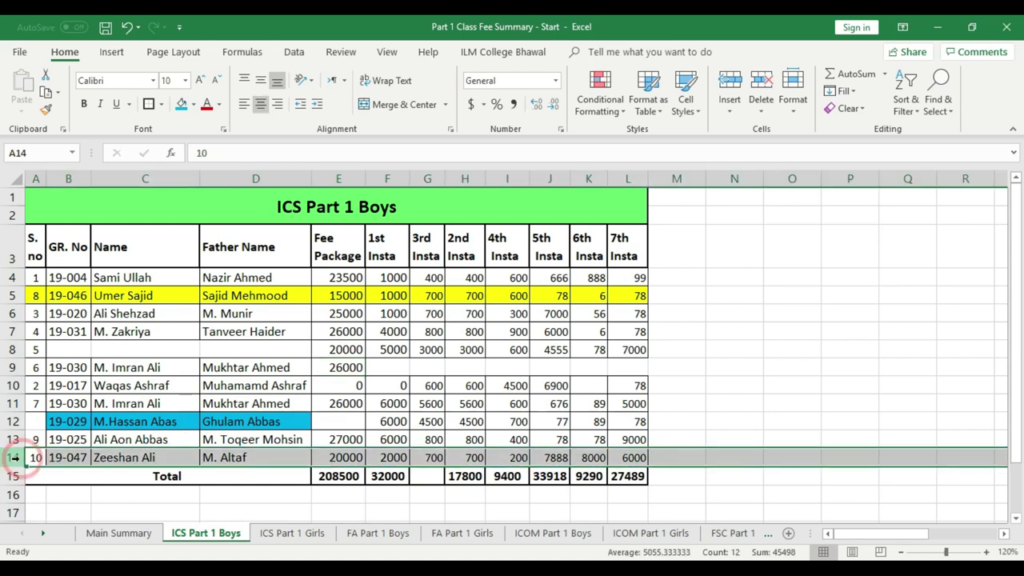
pyautogui.click(13, 349)
pyautogui.click(14, 457)
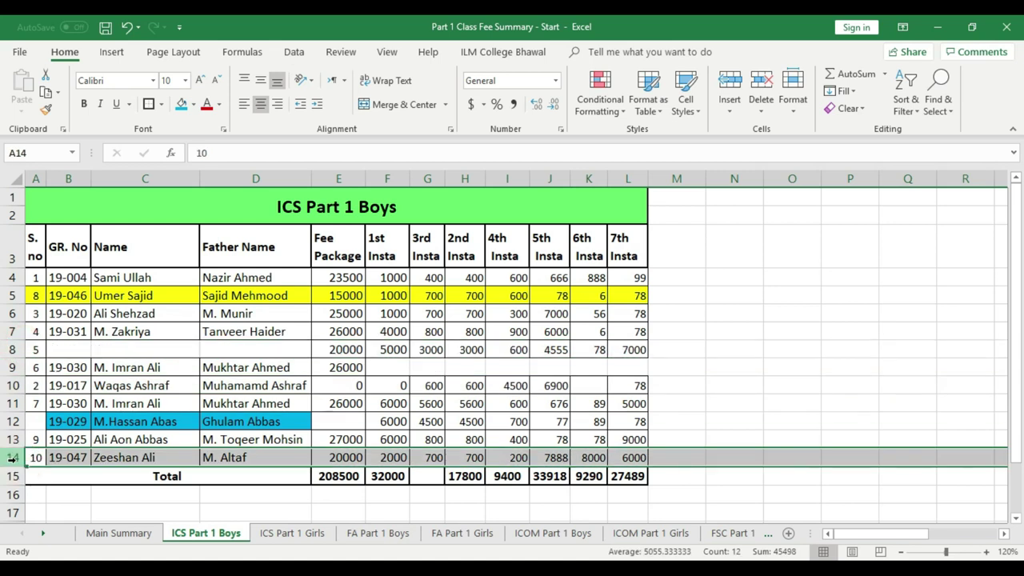
pyautogui.hotkey('ctrl', 'c')
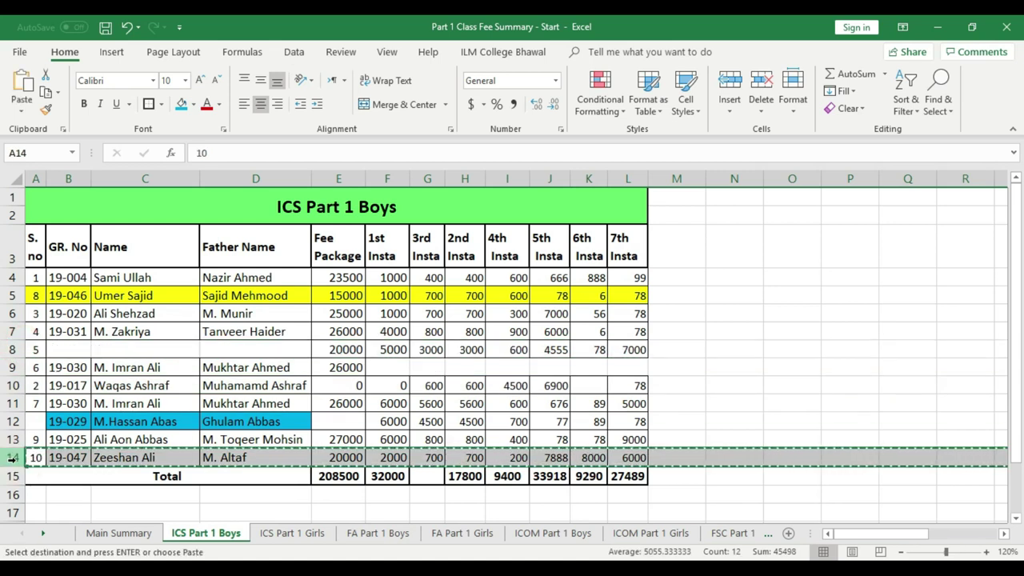
pyautogui.click(13, 350)
pyautogui.hotkey('ctrl', 'v')
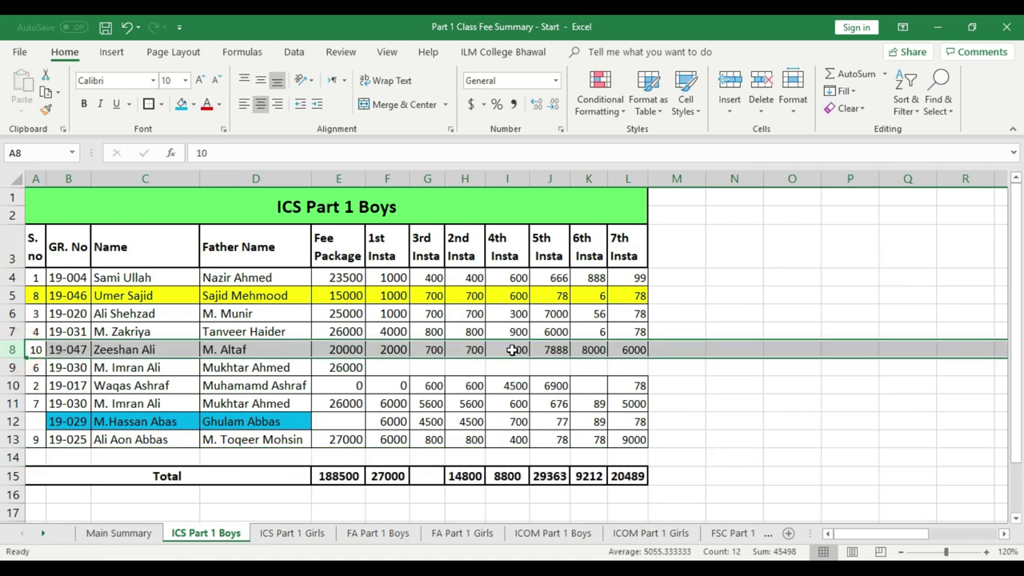
pyautogui.click(730, 400)
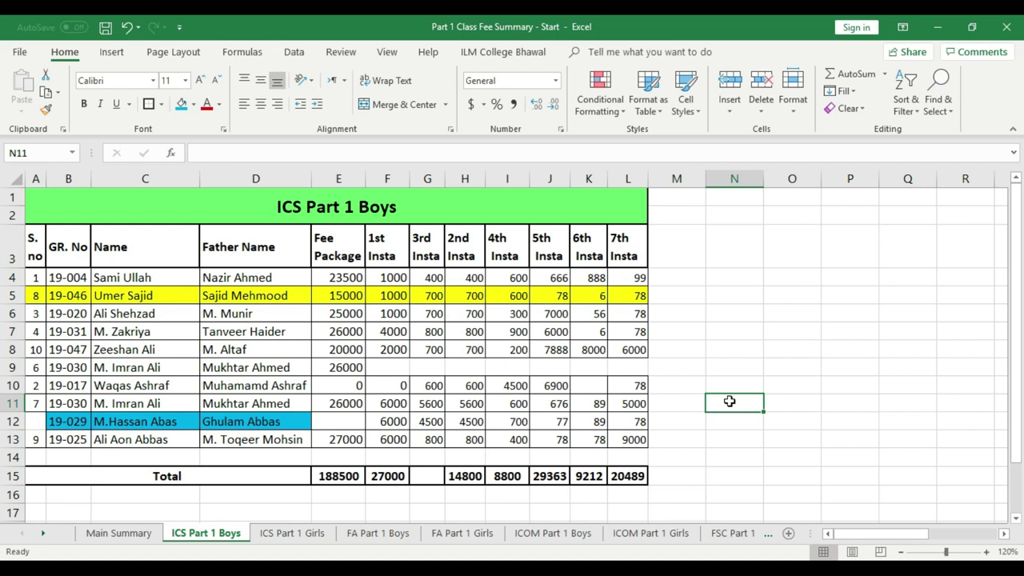
# Step: Move the first five names C4:C8 to N4 and autofit column N
pyautogui.moveTo(148, 275); pyautogui.dragTo(152, 439)
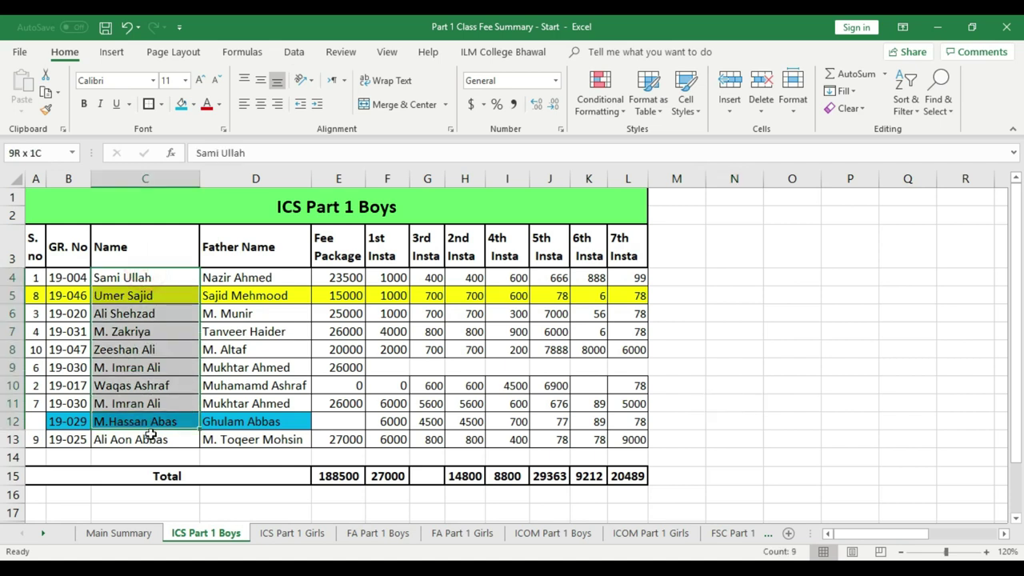
pyautogui.click(255, 298)
pyautogui.moveTo(137, 277); pyautogui.dragTo(160, 439)
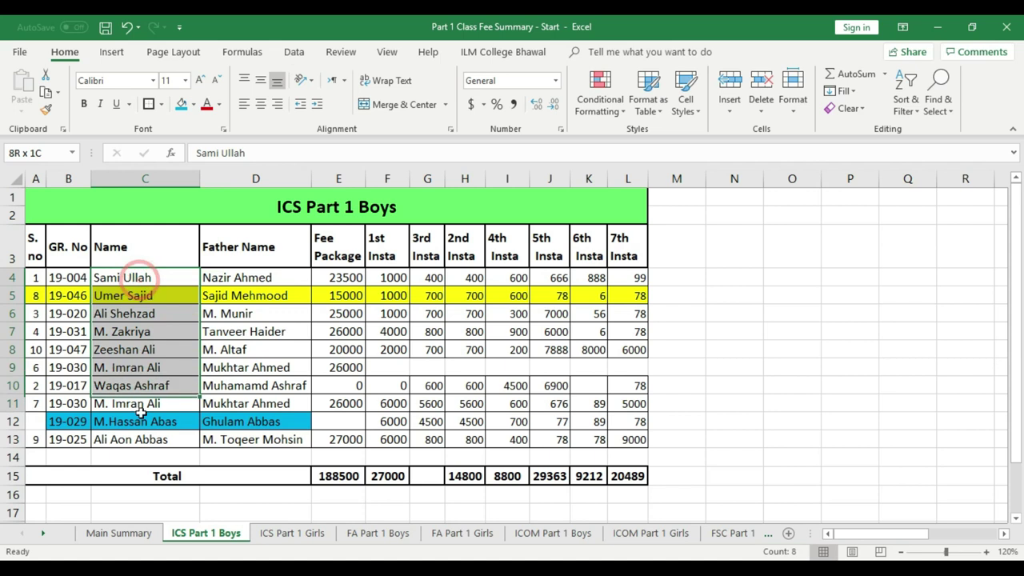
pyautogui.click(235, 352)
pyautogui.moveTo(144, 277); pyautogui.dragTo(150, 344)
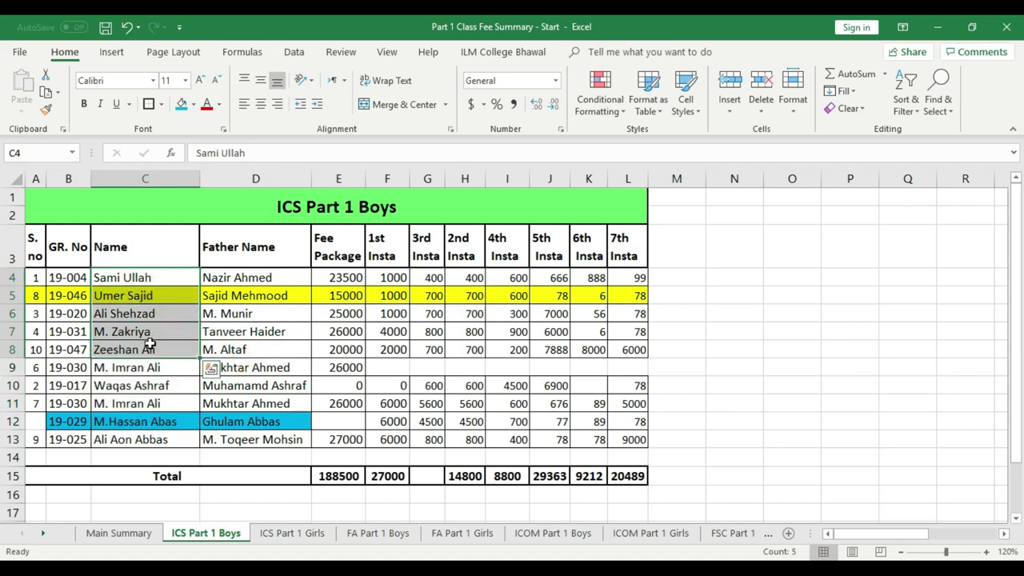
pyautogui.hotkey('ctrl', 'c')
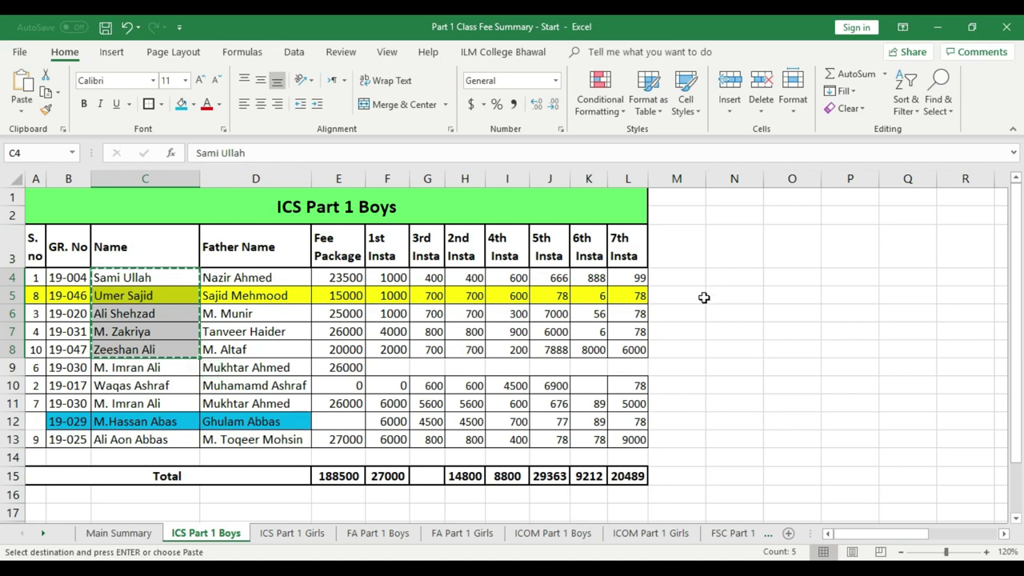
pyautogui.click(723, 280)
pyautogui.hotkey('ctrl', 'v')
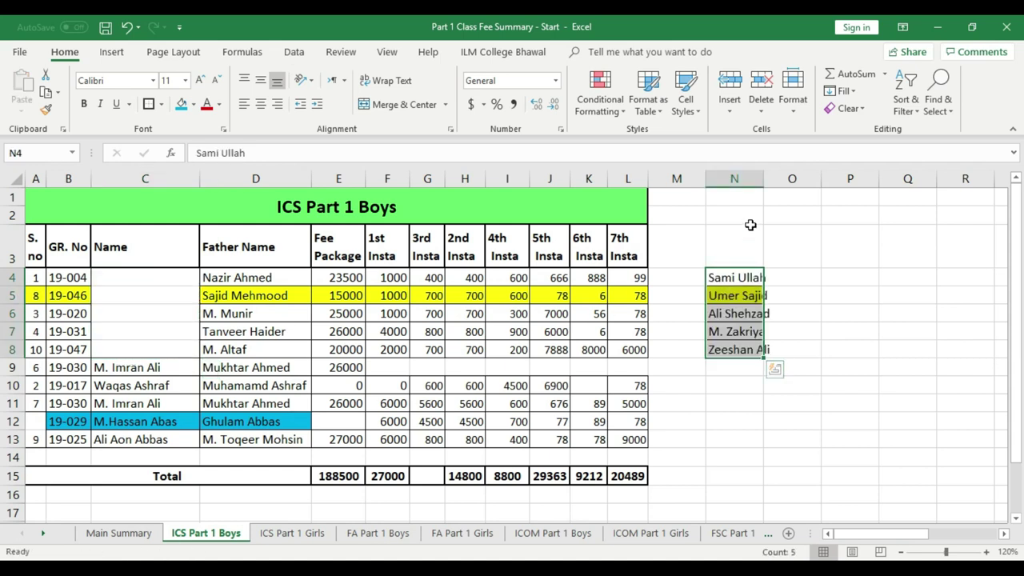
pyautogui.doubleClick(764, 178)
# Step: Undo so the names return to column C, then save the workbook
pyautogui.moveTo(143, 278); pyautogui.dragTo(152, 350)
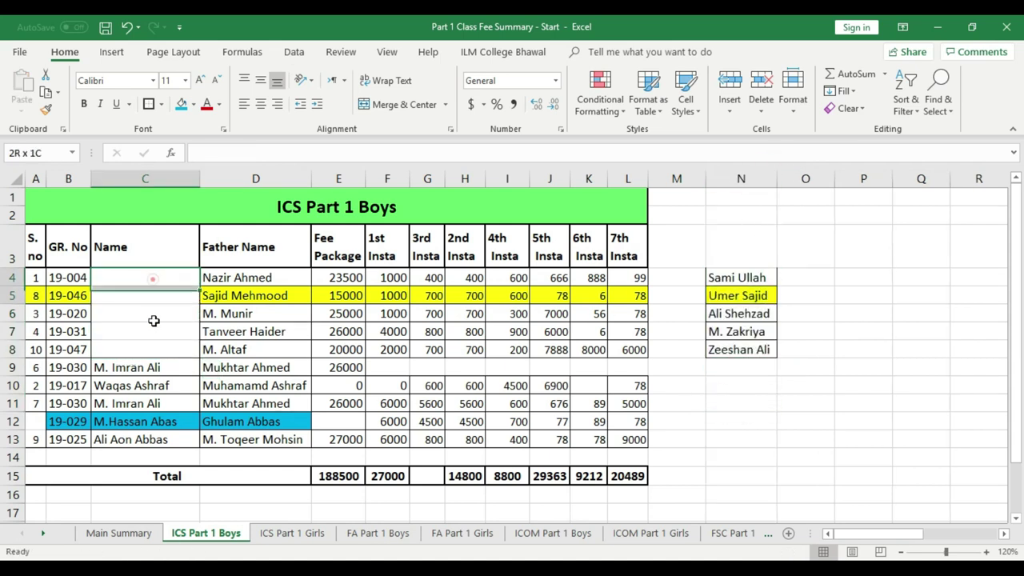
pyautogui.moveTo(742, 278); pyautogui.dragTo(744, 349)
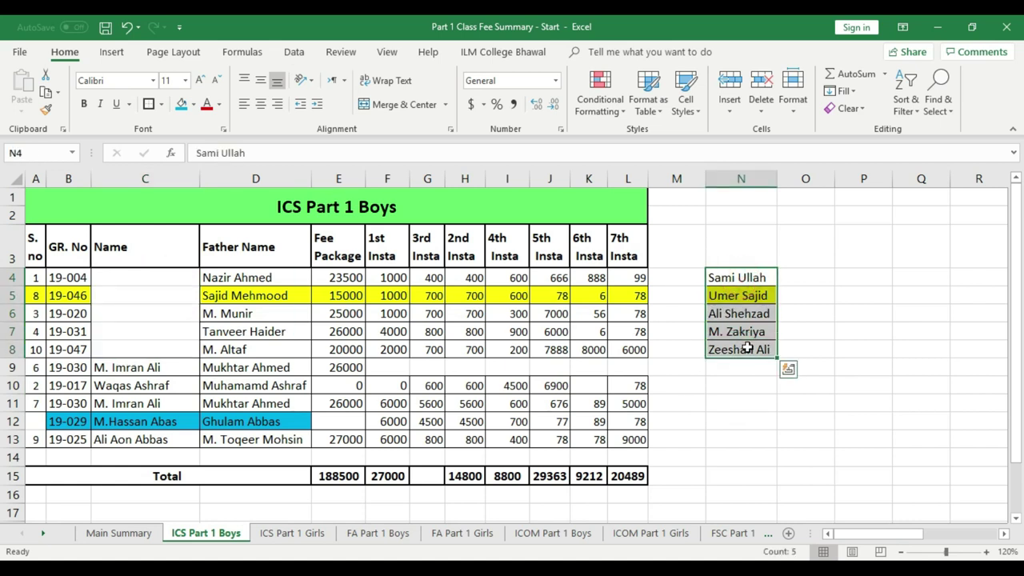
pyautogui.click(752, 405)
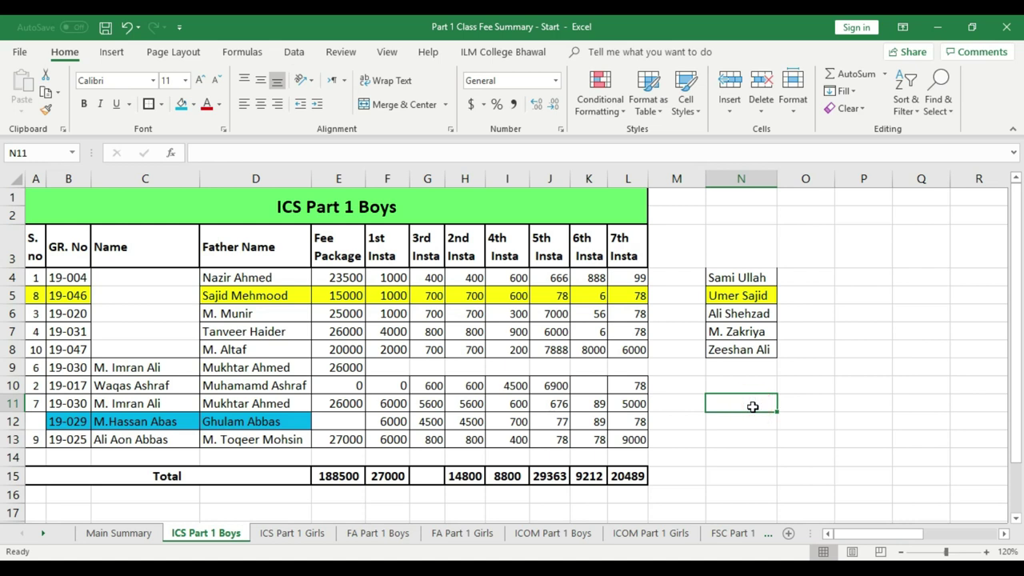
pyautogui.hotkey('ctrl', 'z')
pyautogui.click(752, 405)
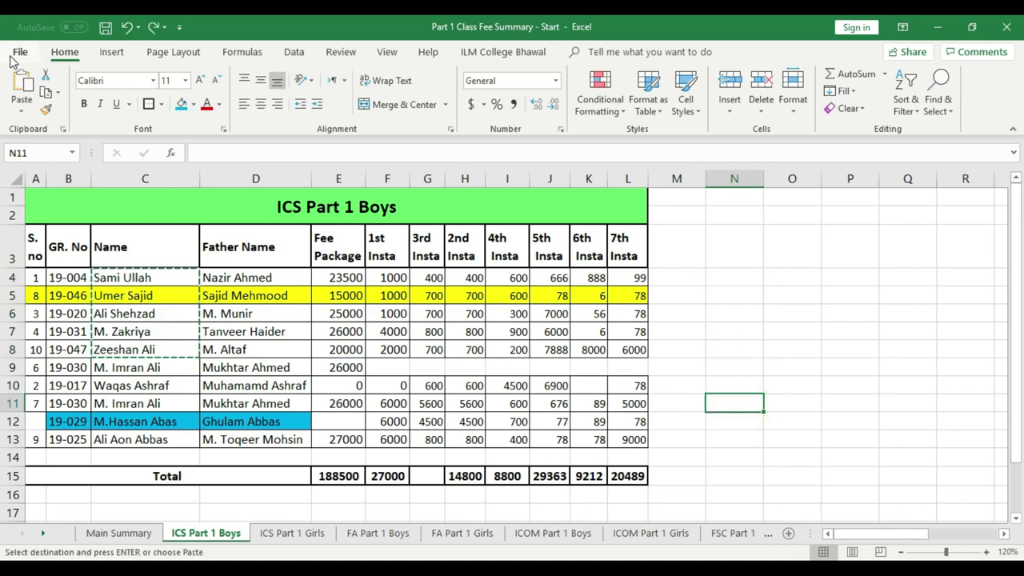
pyautogui.hotkey('ctrl', 's')
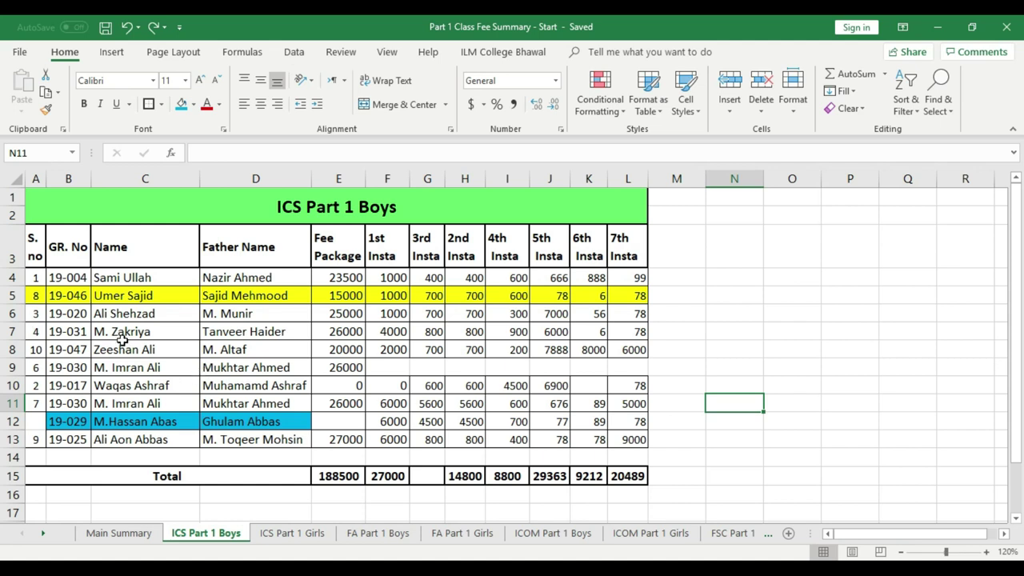
# Step: Copy serial 3's record from row 6 and paste it into empty row 14 above the totals
pyautogui.click(13, 312)
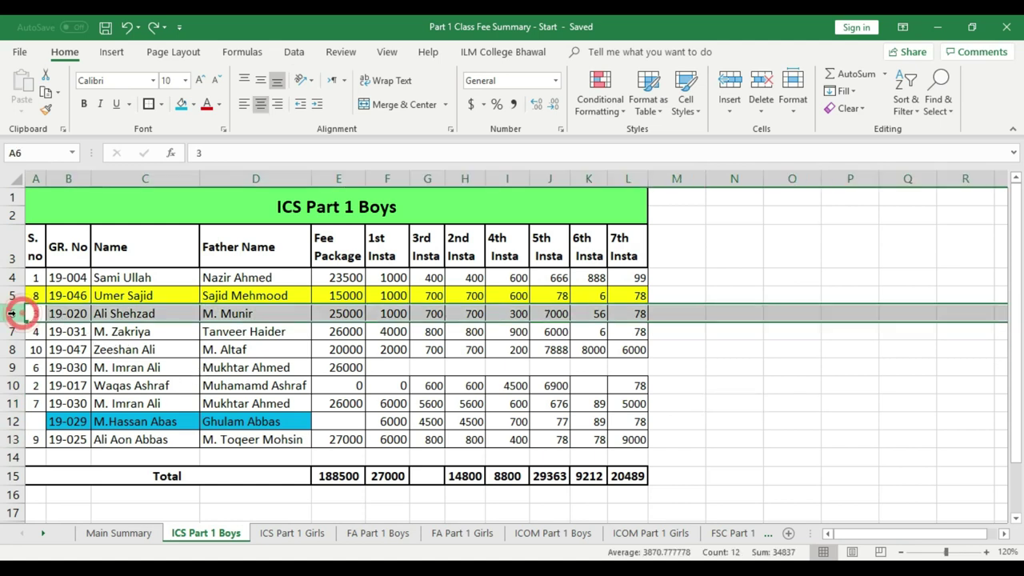
pyautogui.click(11, 457)
pyautogui.click(11, 313)
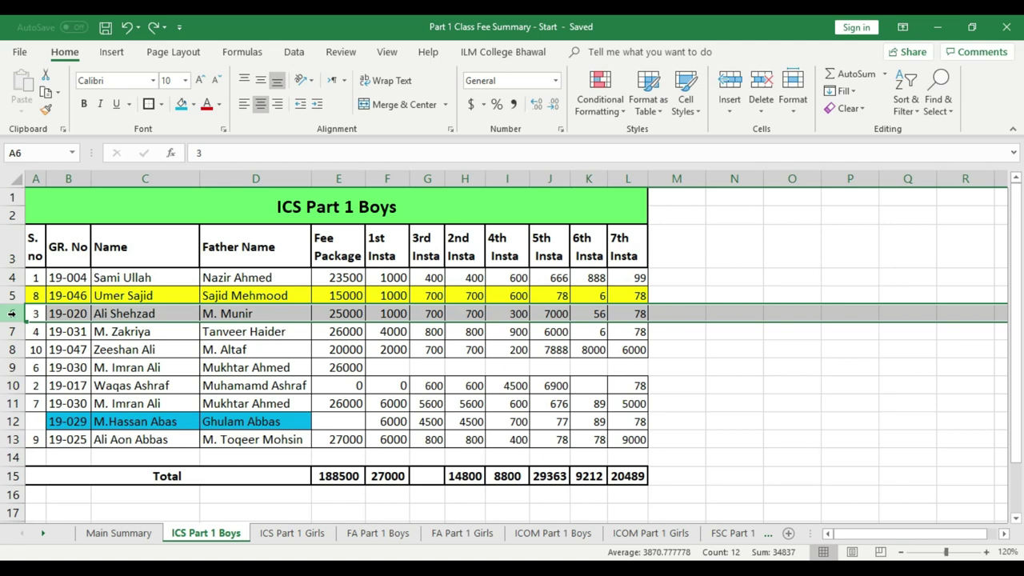
pyautogui.hotkey('ctrl', 'c')
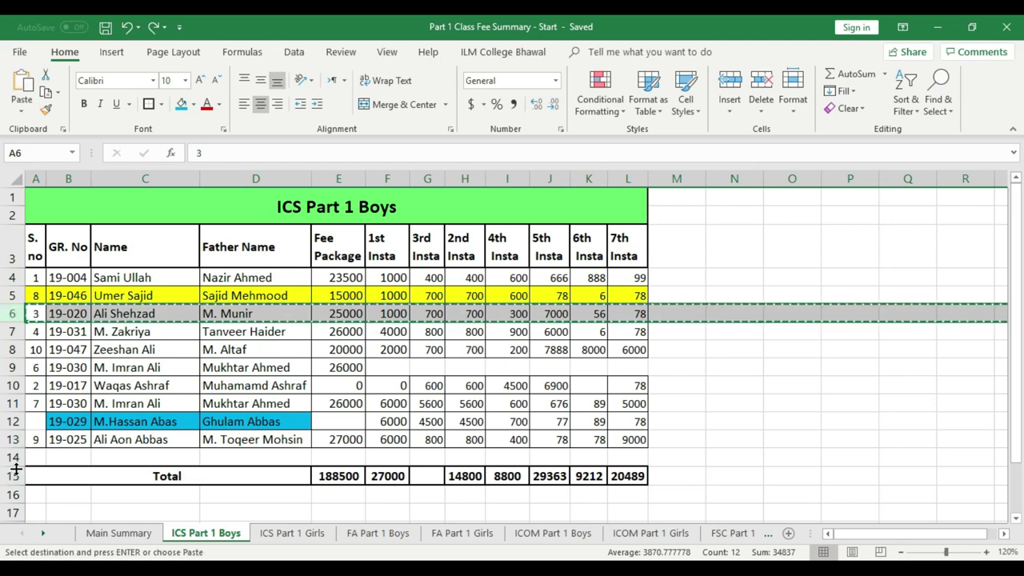
pyautogui.click(13, 457)
pyautogui.hotkey('ctrl', 'v')
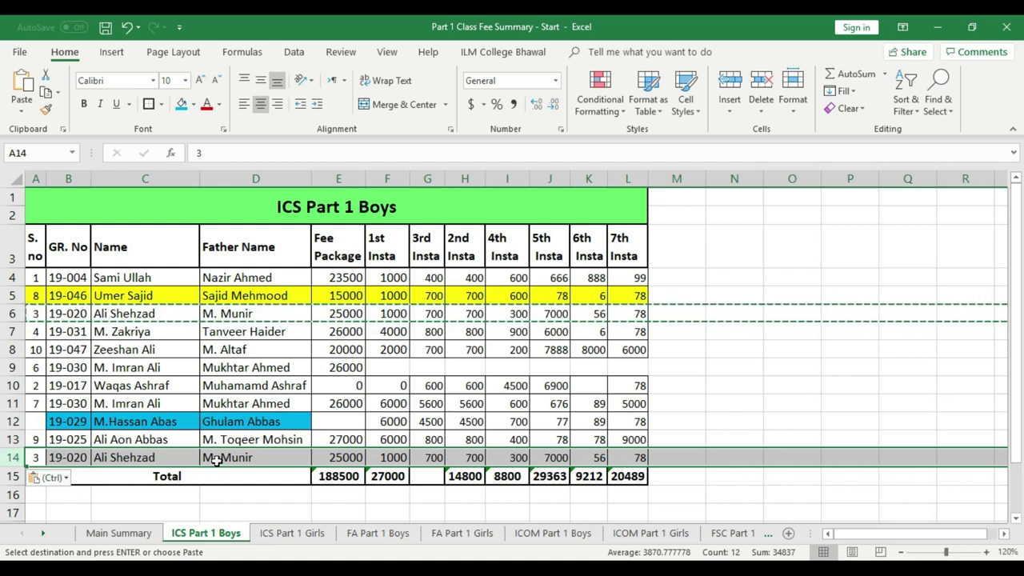
pyautogui.click(690, 456)
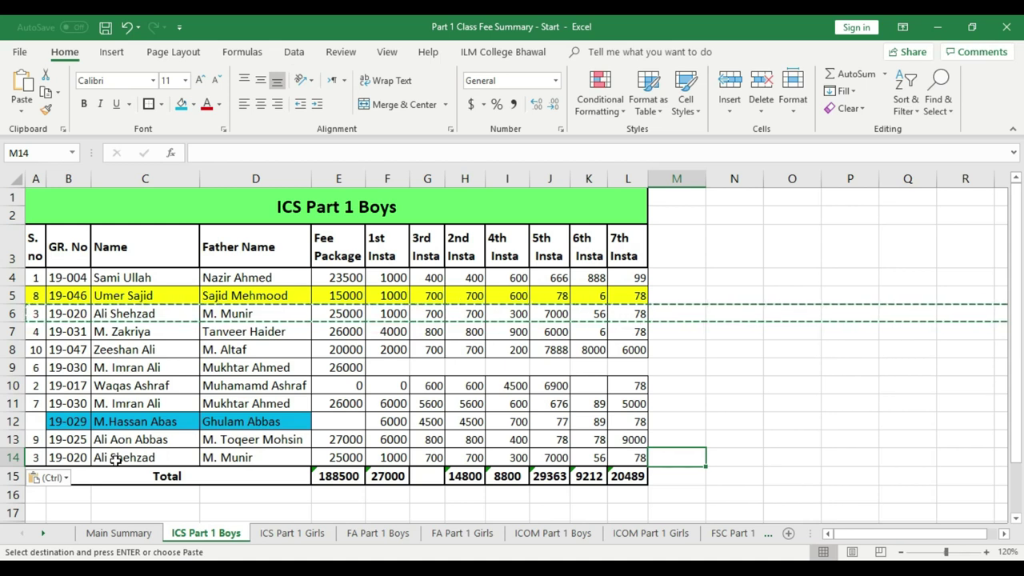
pyautogui.click(339, 177)
pyautogui.click(69, 181)
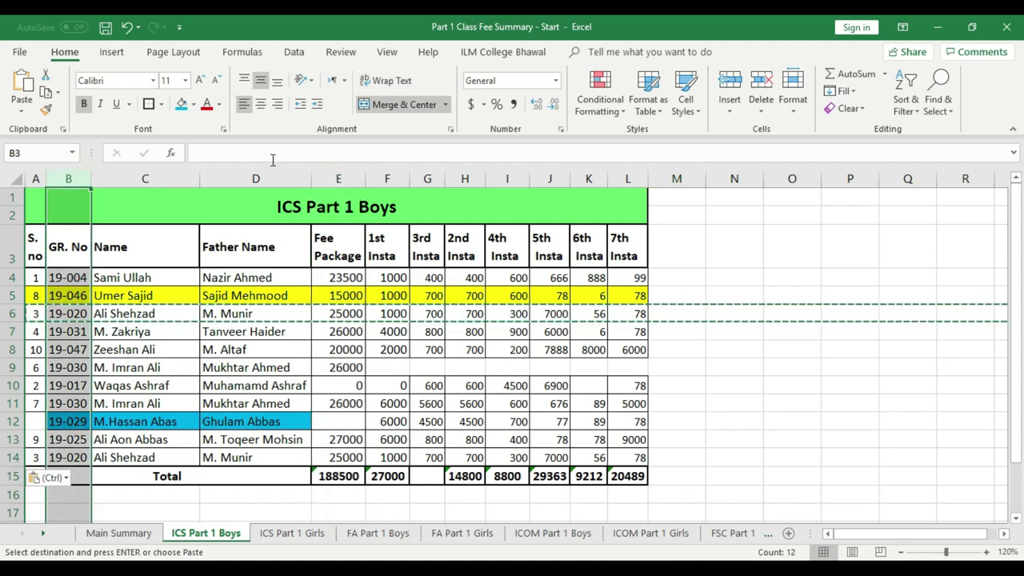
pyautogui.click(242, 261)
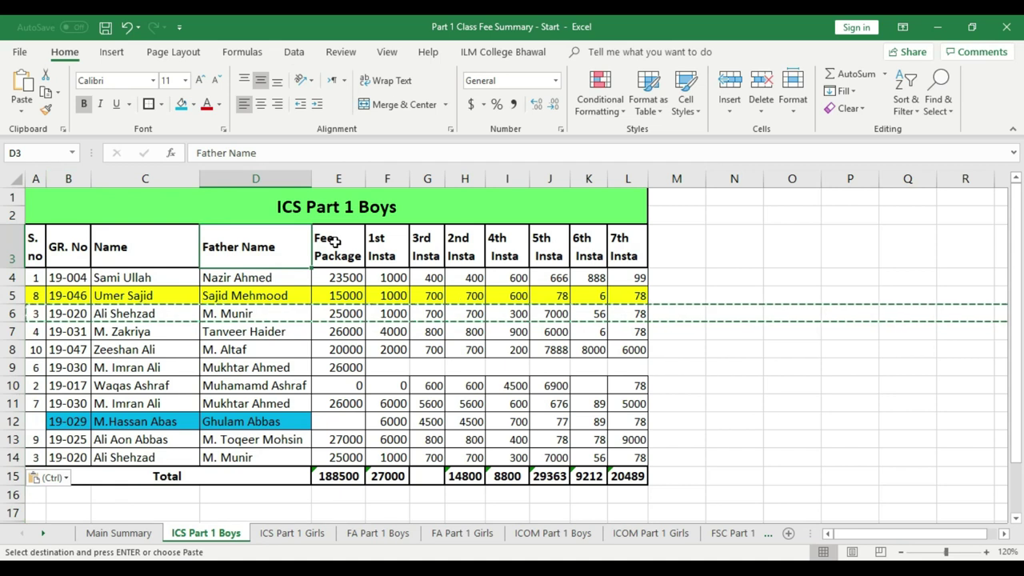
pyautogui.click(334, 242)
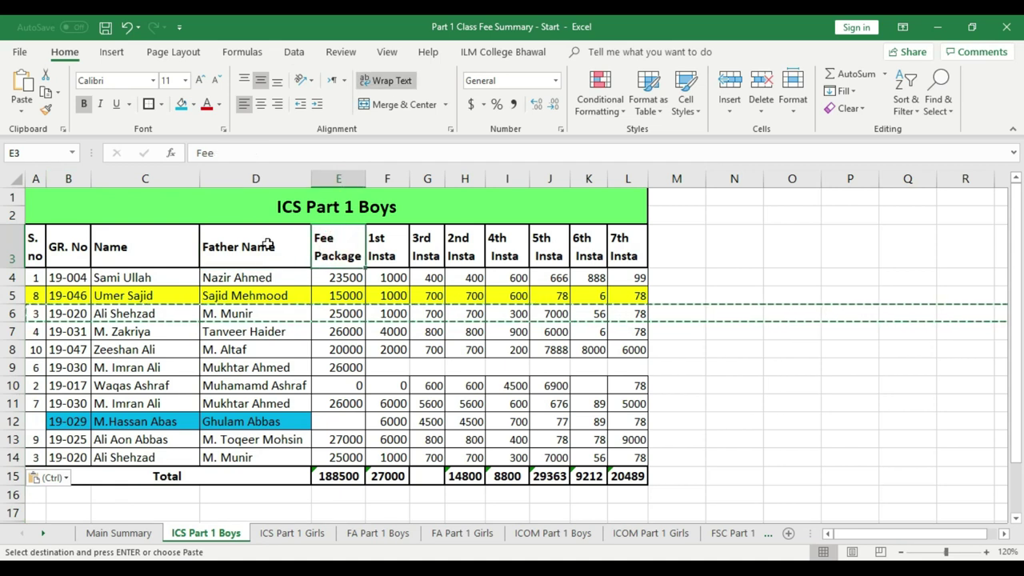
pyautogui.click(79, 175)
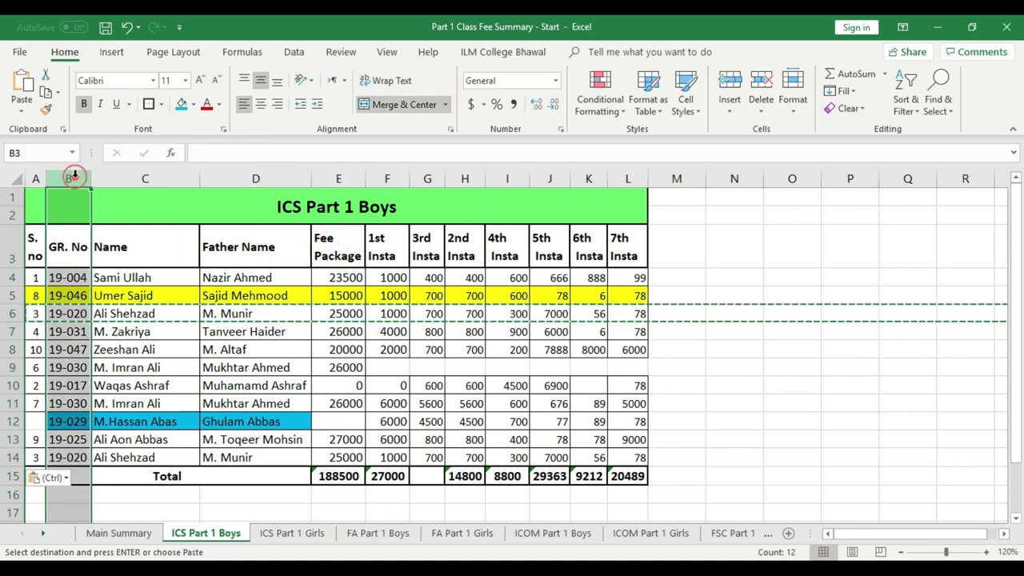
pyautogui.click(327, 247)
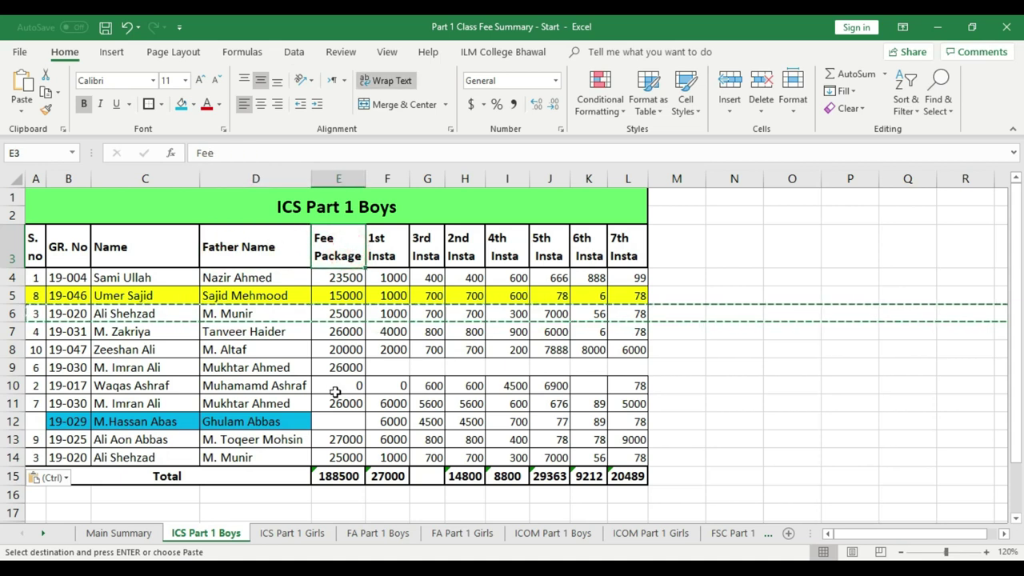
pyautogui.hotkey('ctrl', 's')
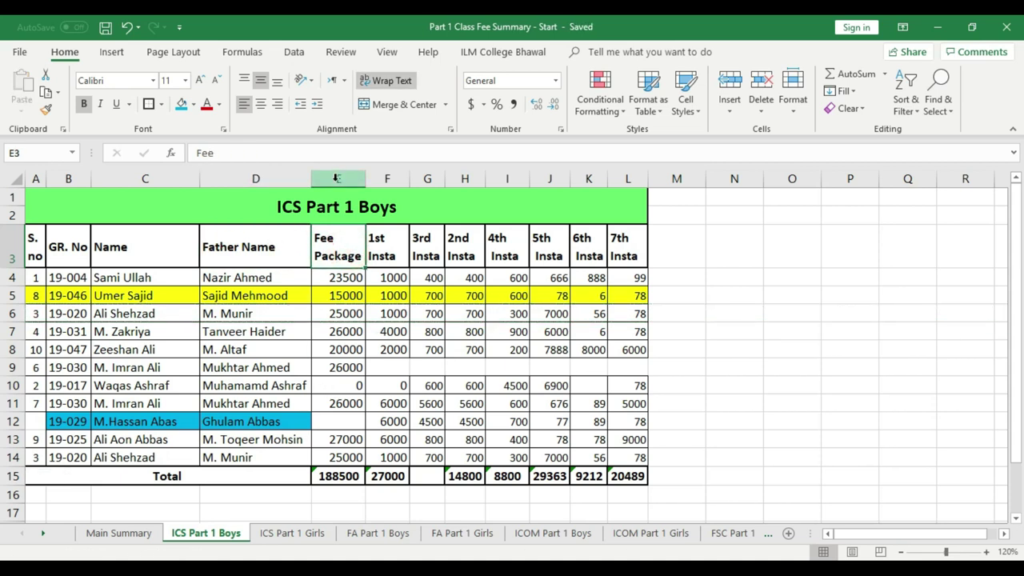
pyautogui.click(339, 178)
pyautogui.rightClick(338, 177)
pyautogui.click(386, 284)
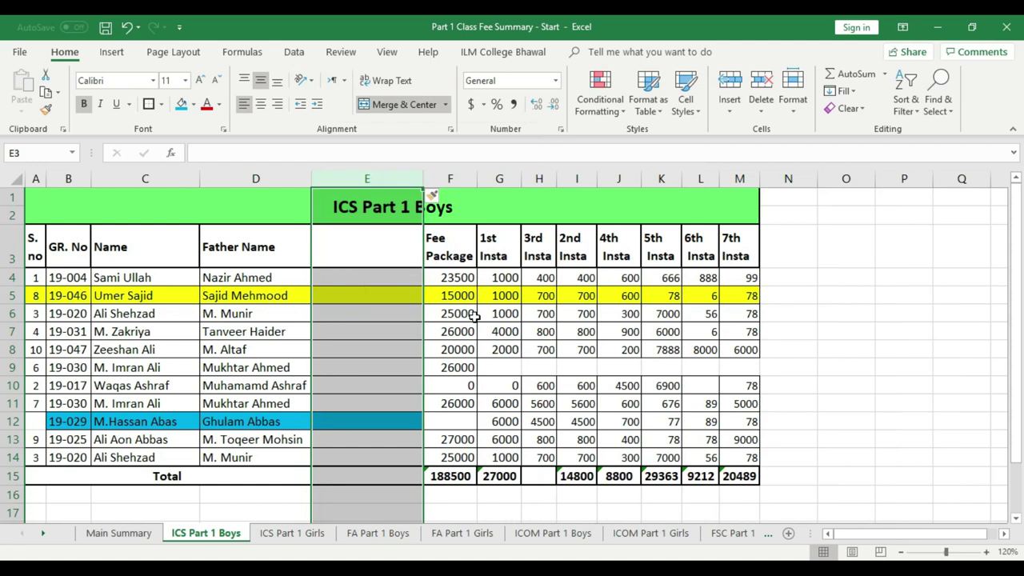
pyautogui.click(449, 313)
pyautogui.moveTo(69, 244); pyautogui.dragTo(72, 452)
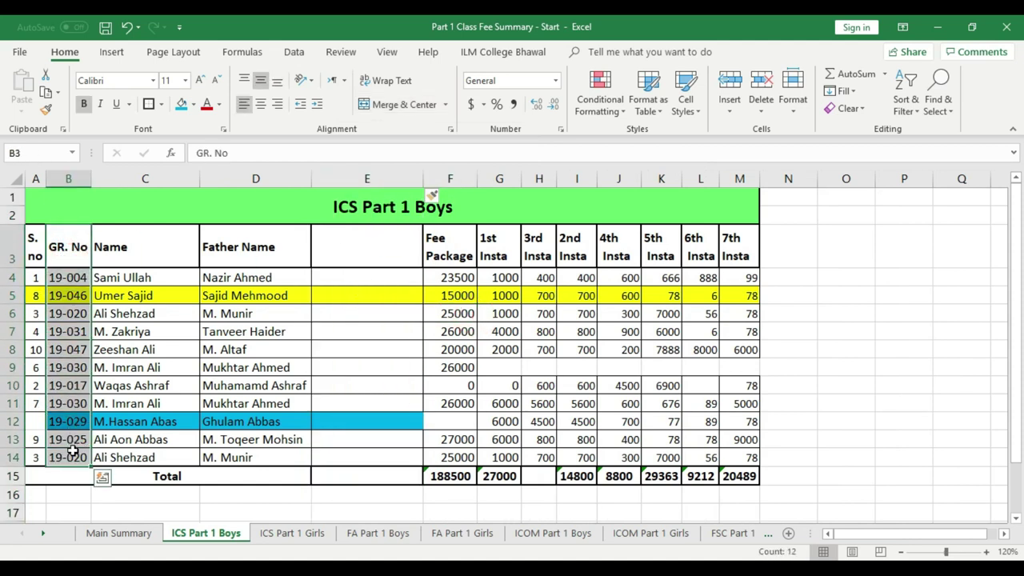
pyautogui.hotkey('ctrl', 'c')
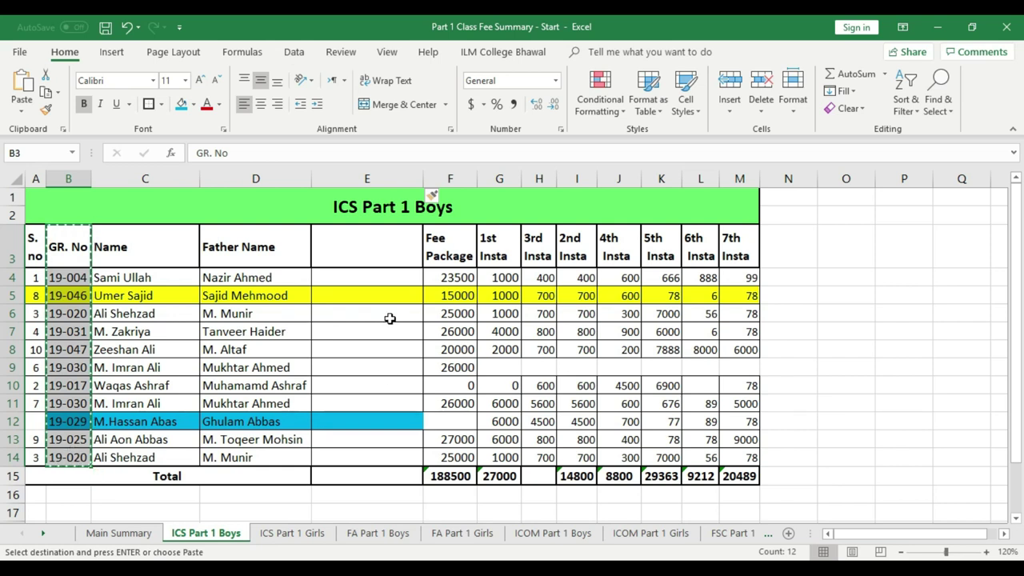
pyautogui.click(350, 251)
pyautogui.hotkey('ctrl', 'v')
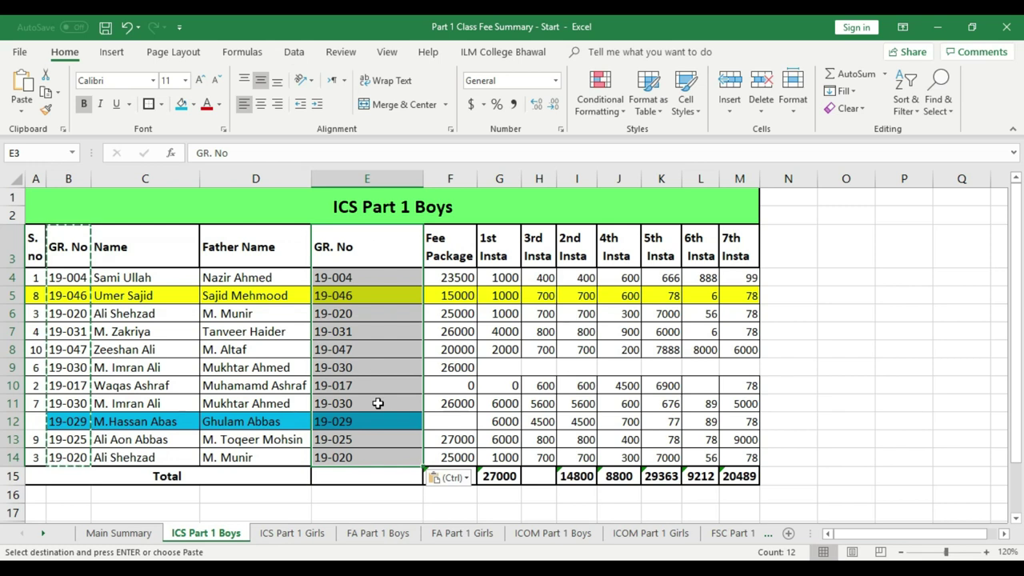
pyautogui.press('Delete')
pyautogui.hotkey('ctrl', '-')
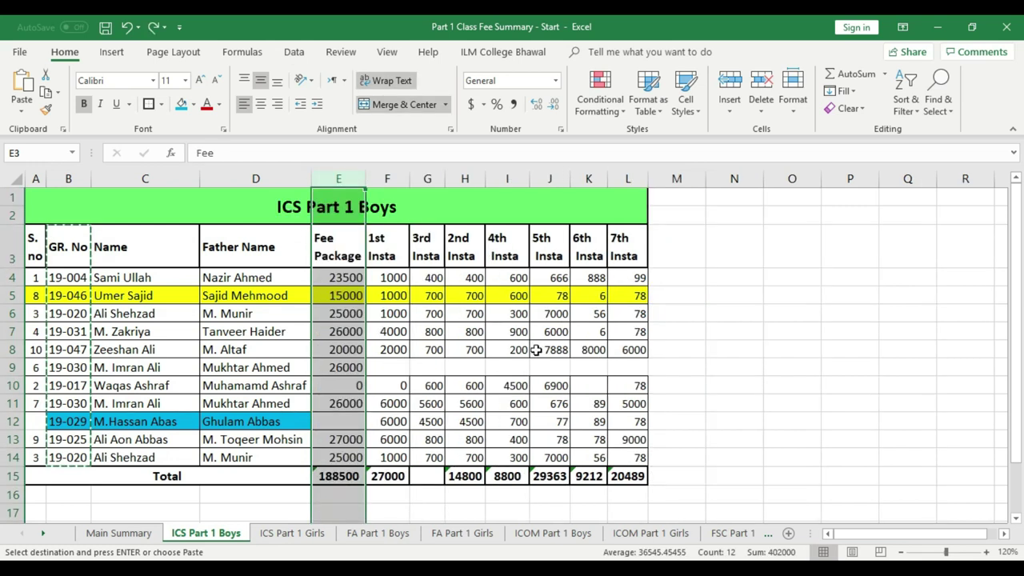
pyautogui.click(590, 329)
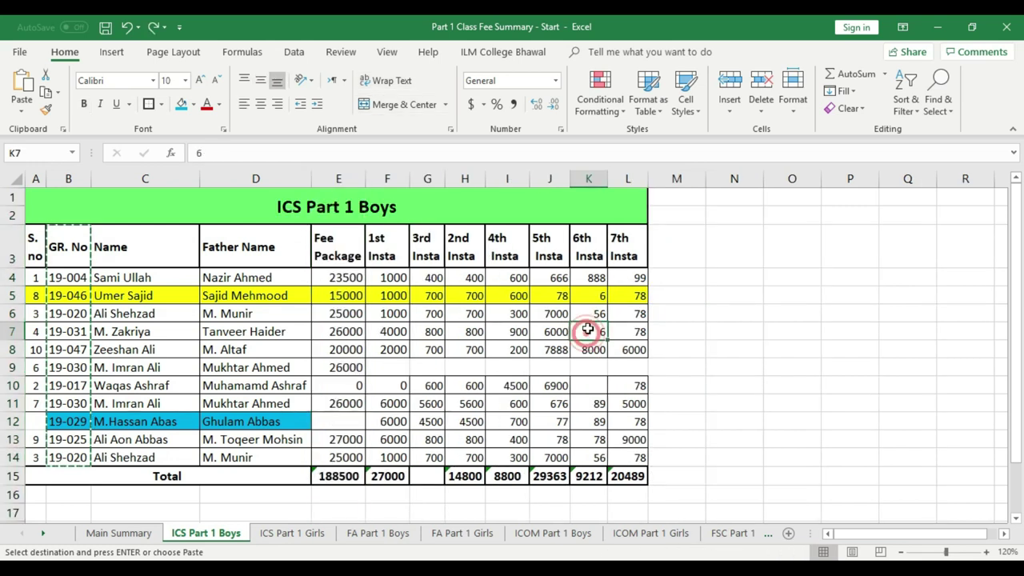
pyautogui.click(518, 178)
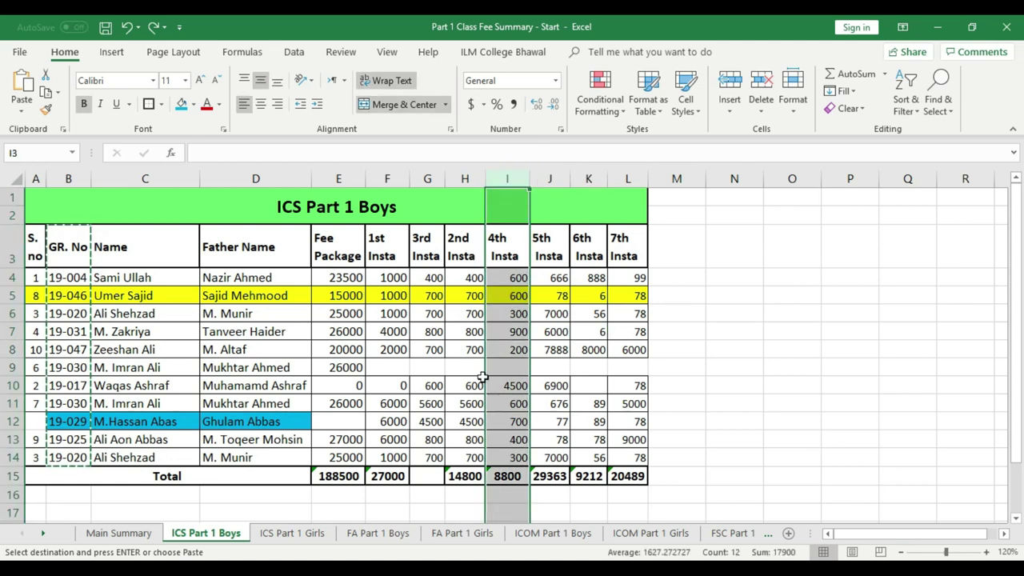
pyautogui.click(387, 178)
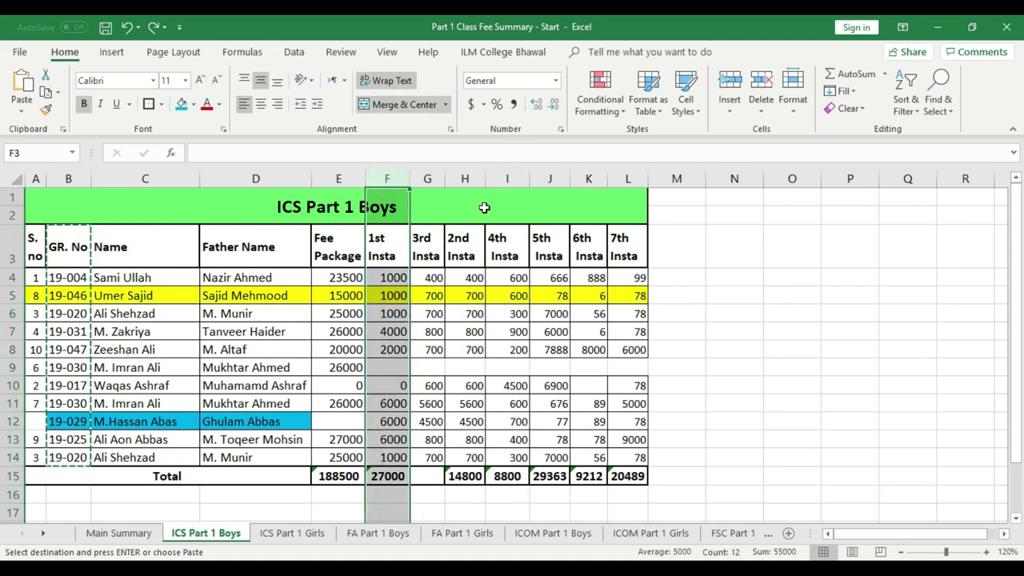
pyautogui.click(464, 178)
pyautogui.click(385, 178)
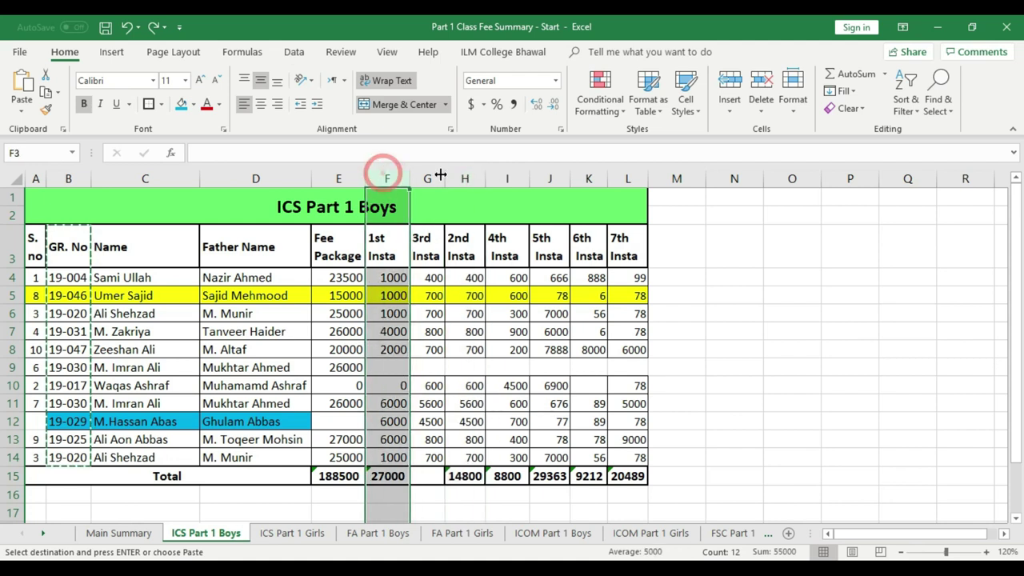
pyautogui.click(429, 179)
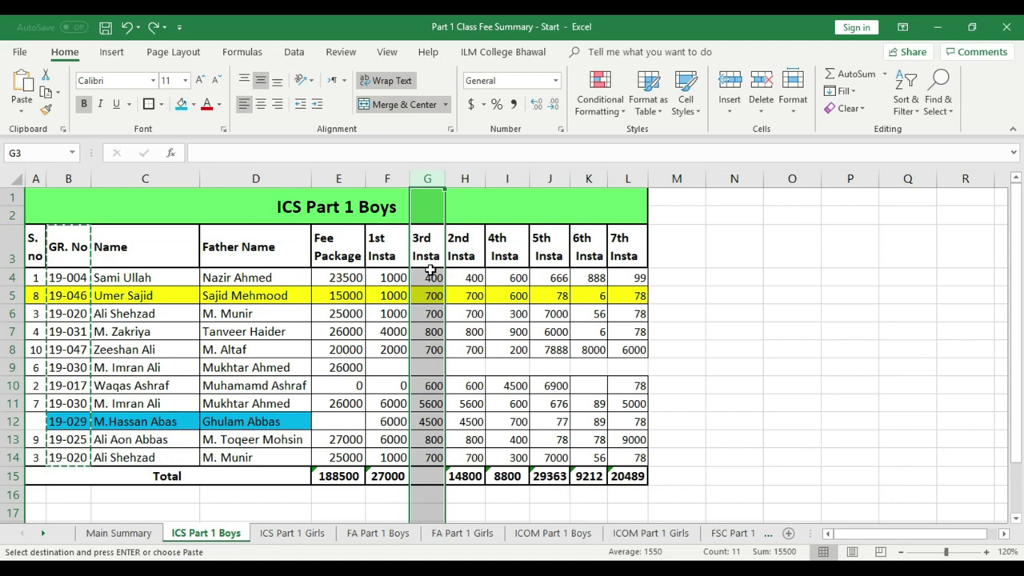
pyautogui.click(387, 178)
pyautogui.click(428, 178)
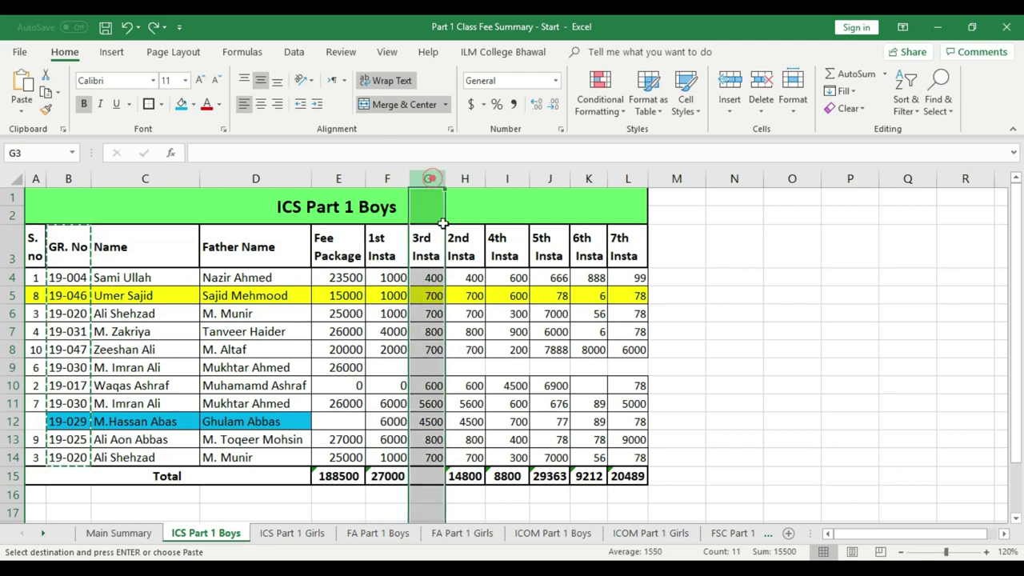
pyautogui.click(465, 179)
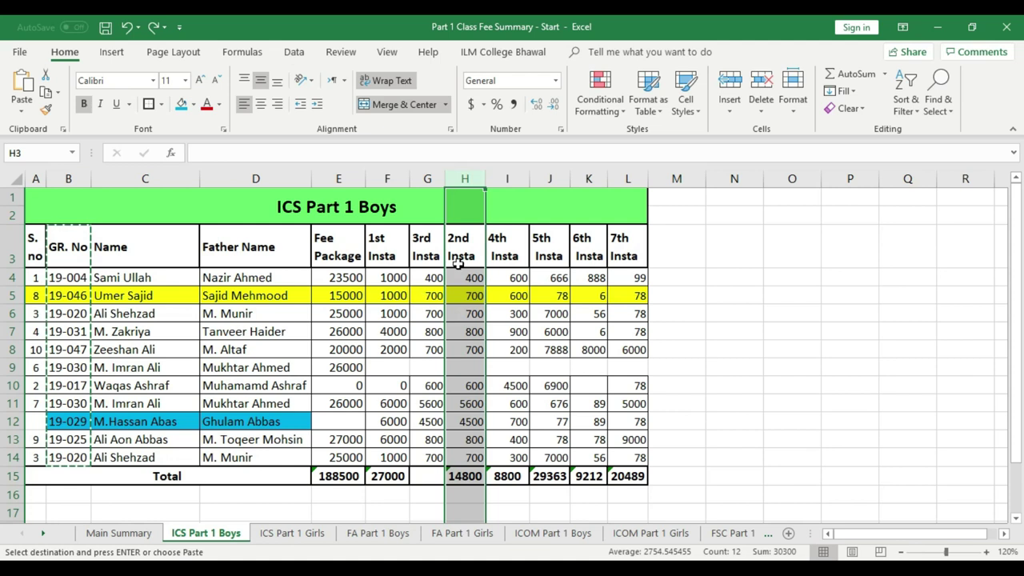
pyautogui.click(427, 177)
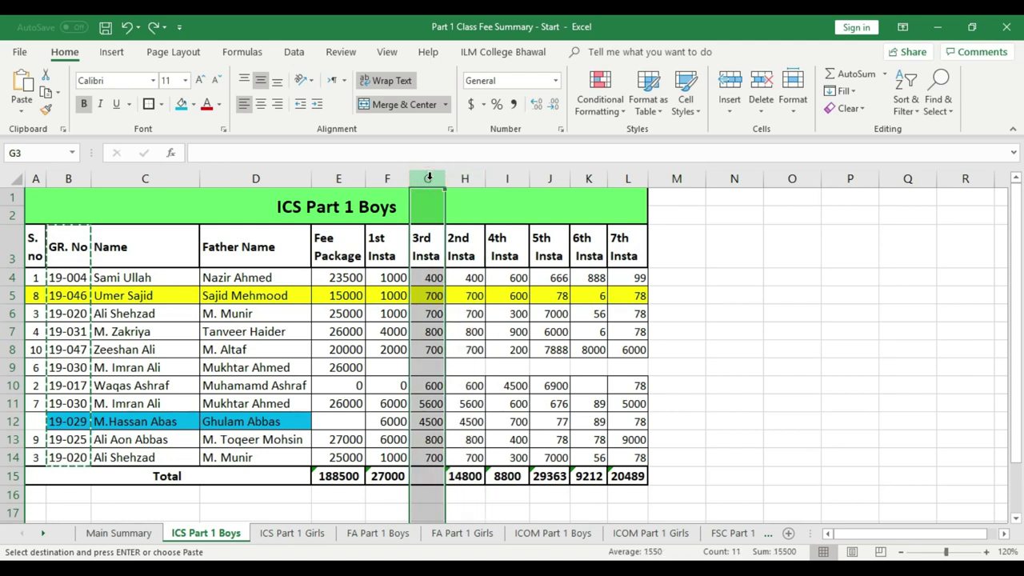
pyautogui.rightClick(428, 179)
pyautogui.press('Escape')
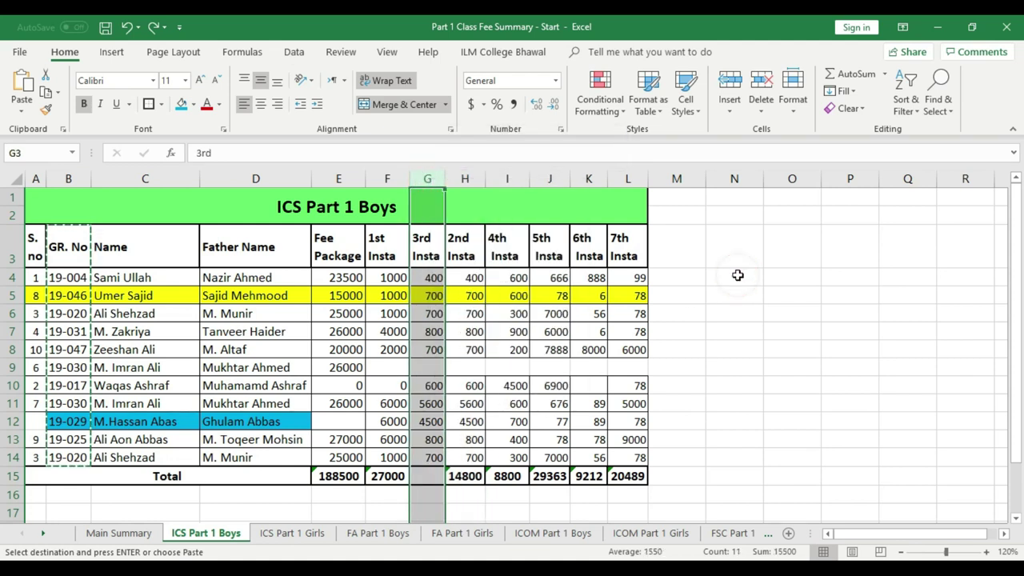
pyautogui.click(738, 275)
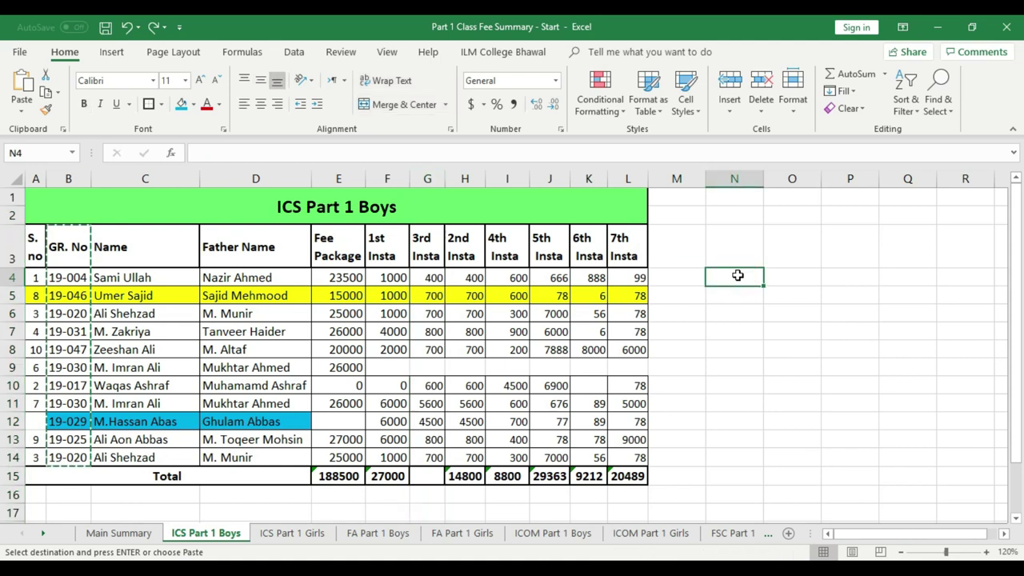
pyautogui.hotkey('ctrl', 's')
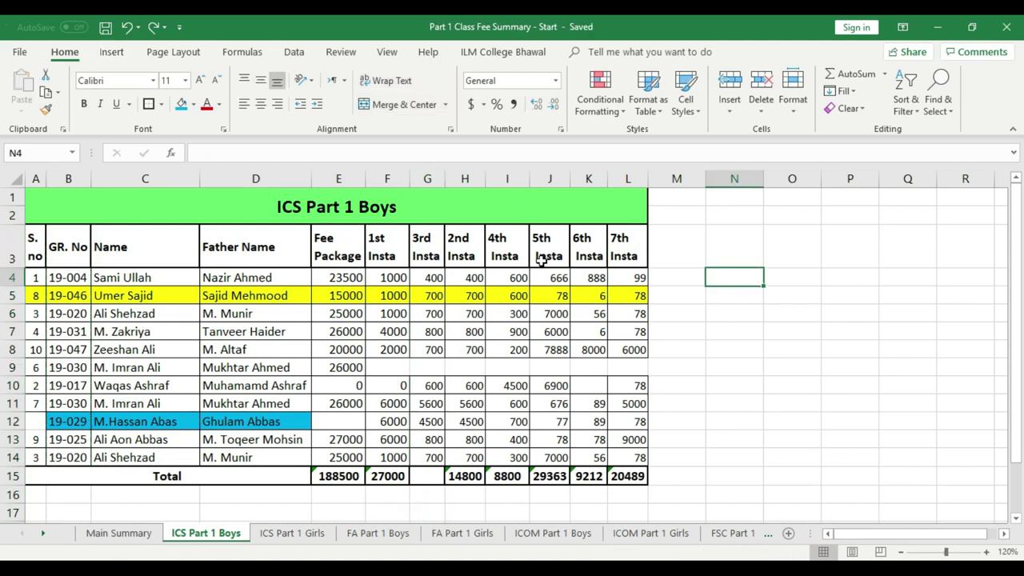
pyautogui.click(463, 177)
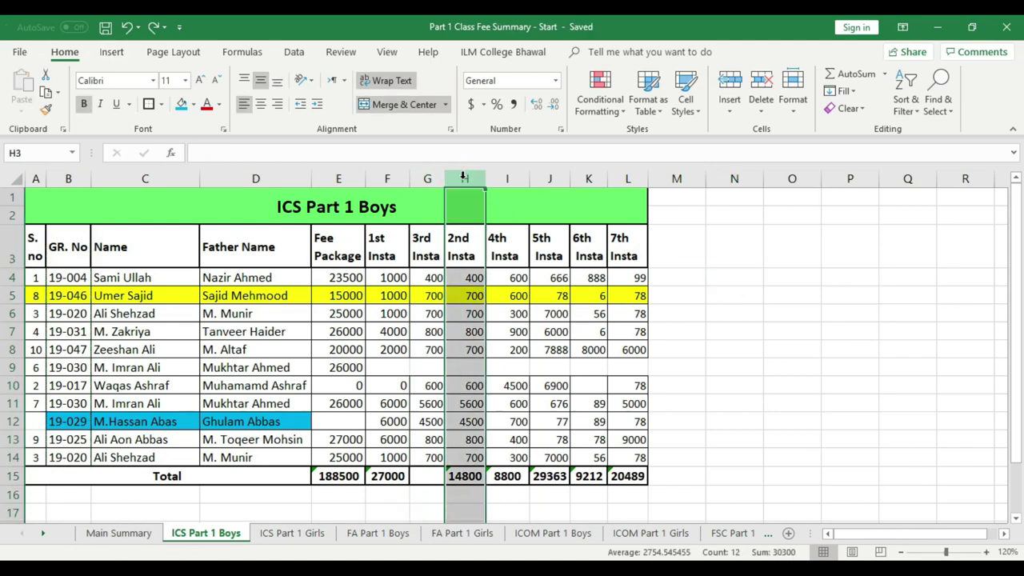
pyautogui.click(428, 177)
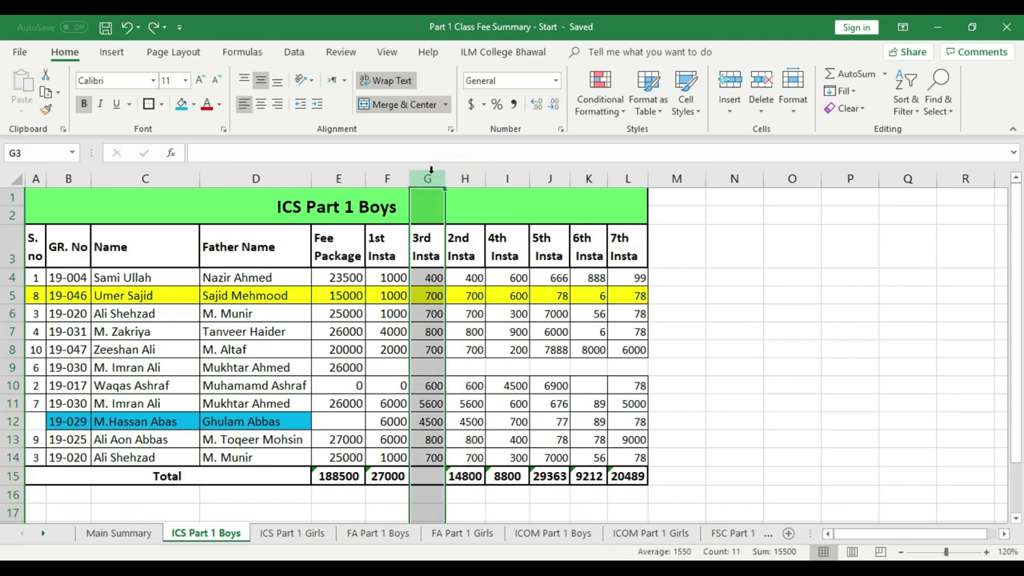
pyautogui.rightClick(432, 172)
pyautogui.click(471, 278)
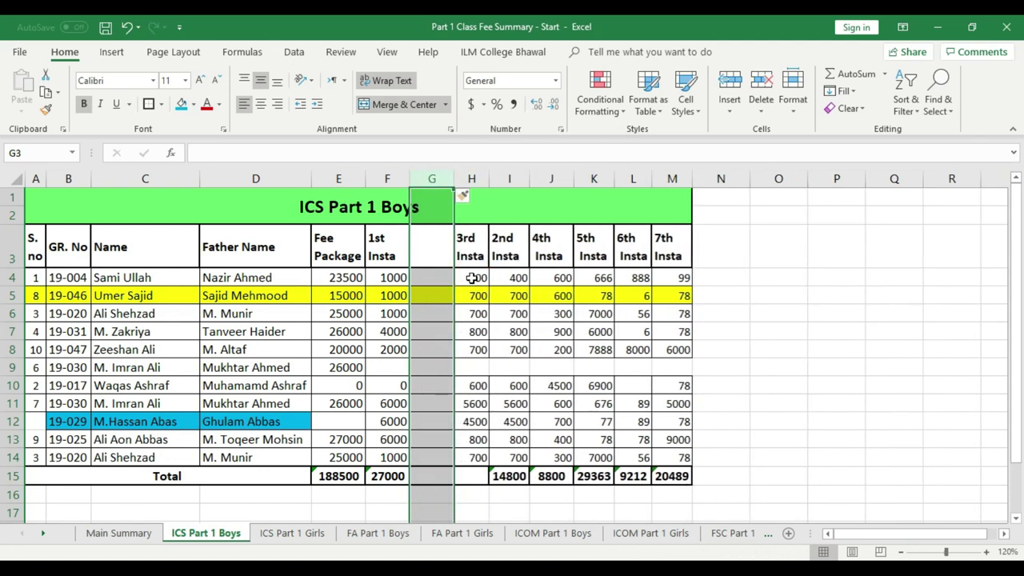
pyautogui.click(516, 273)
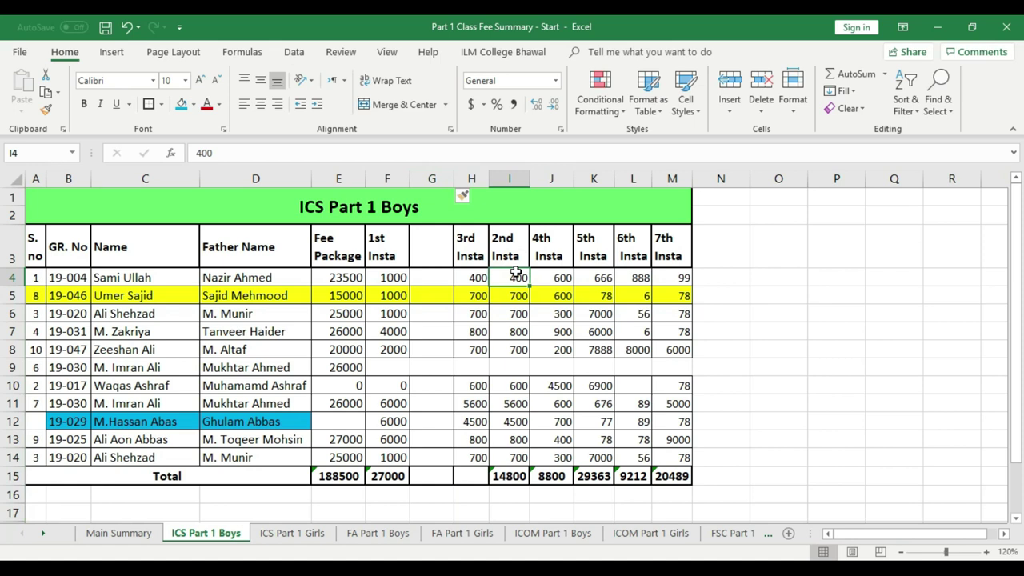
pyautogui.click(514, 173)
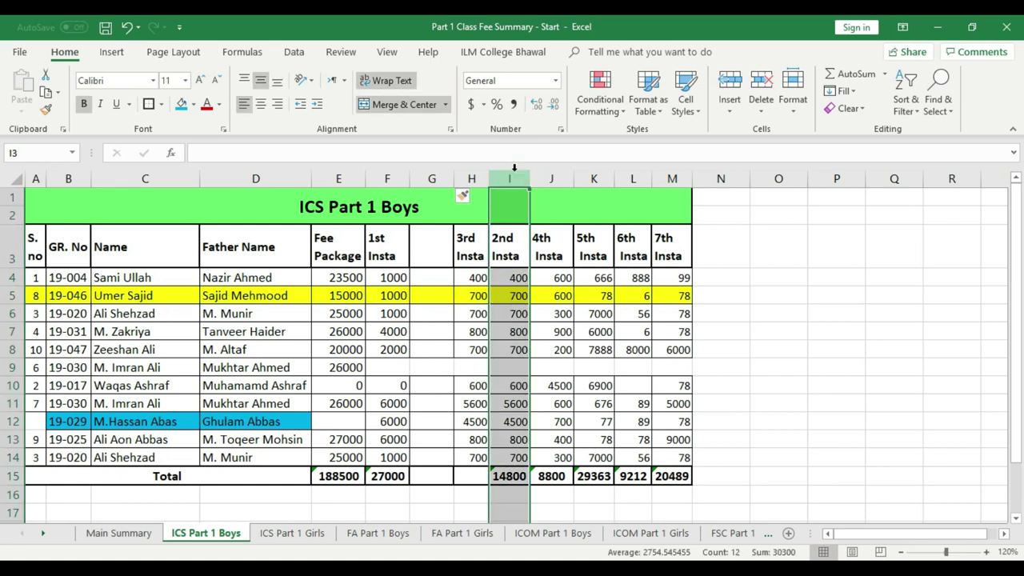
pyautogui.click(779, 237)
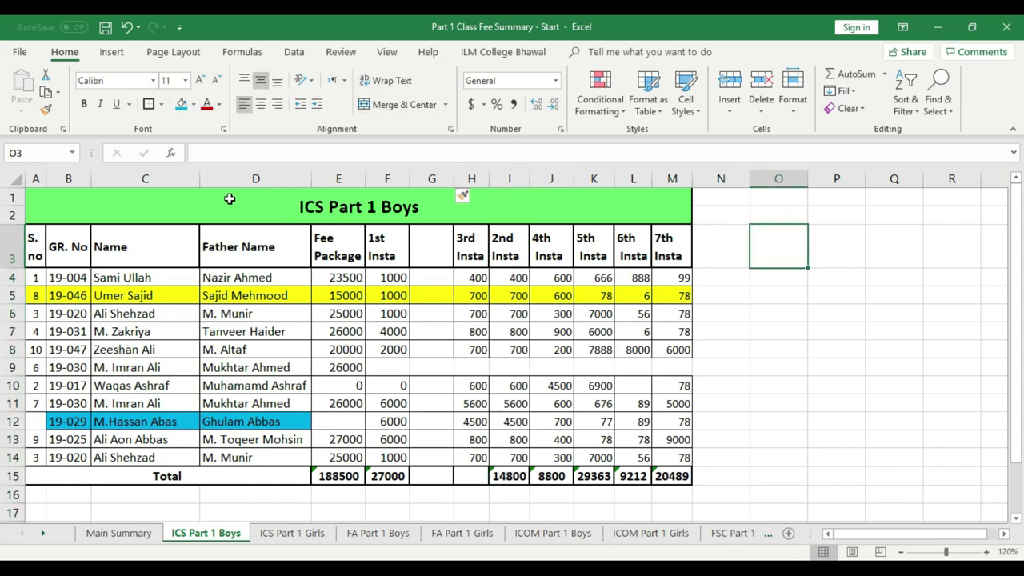
pyautogui.click(145, 200)
pyautogui.click(703, 279)
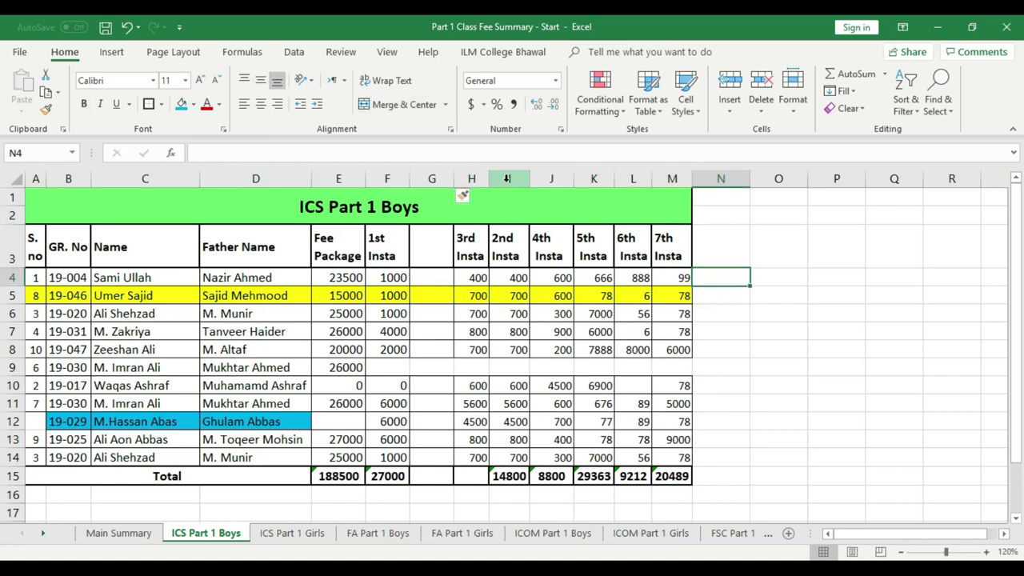
pyautogui.click(236, 205)
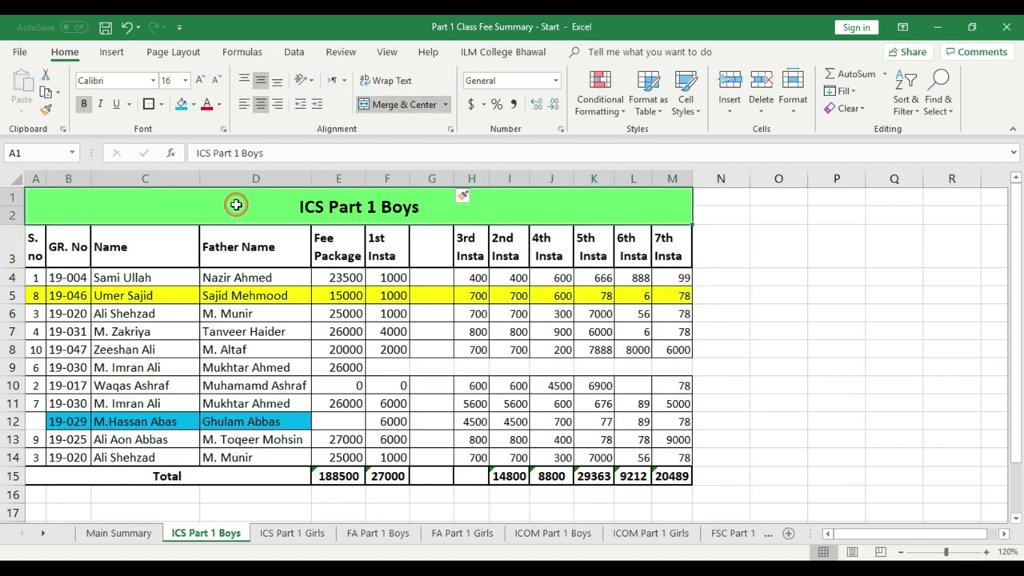
pyautogui.click(509, 173)
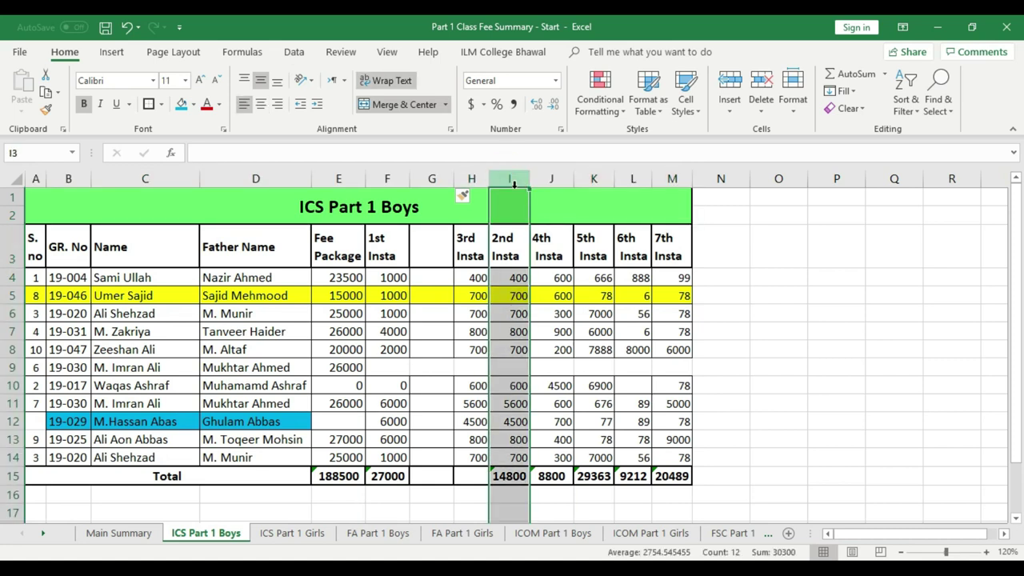
pyautogui.click(504, 176)
pyautogui.hotkey('ctrl', 'c')
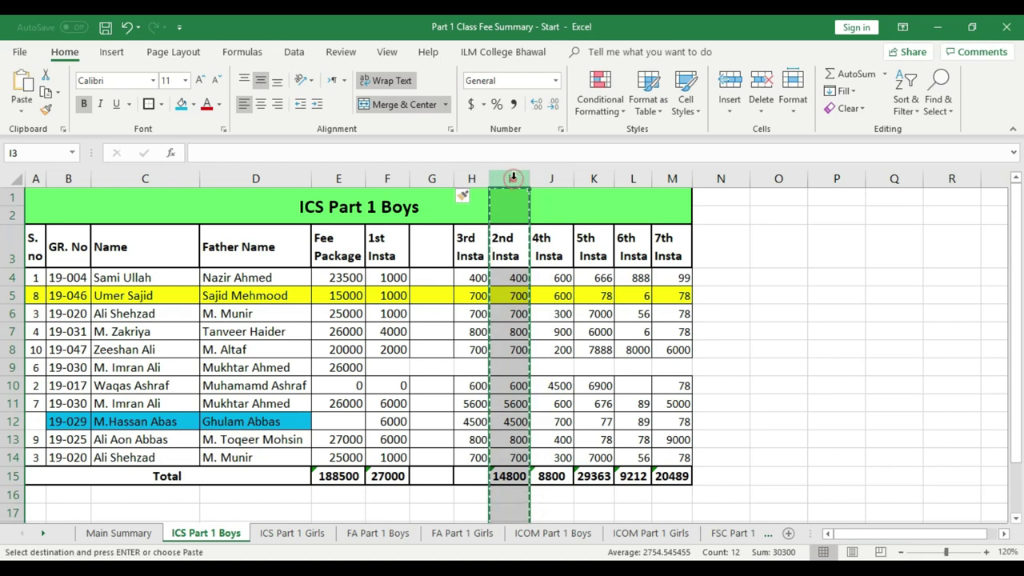
pyautogui.click(437, 176)
pyautogui.hotkey('ctrl', 'v')
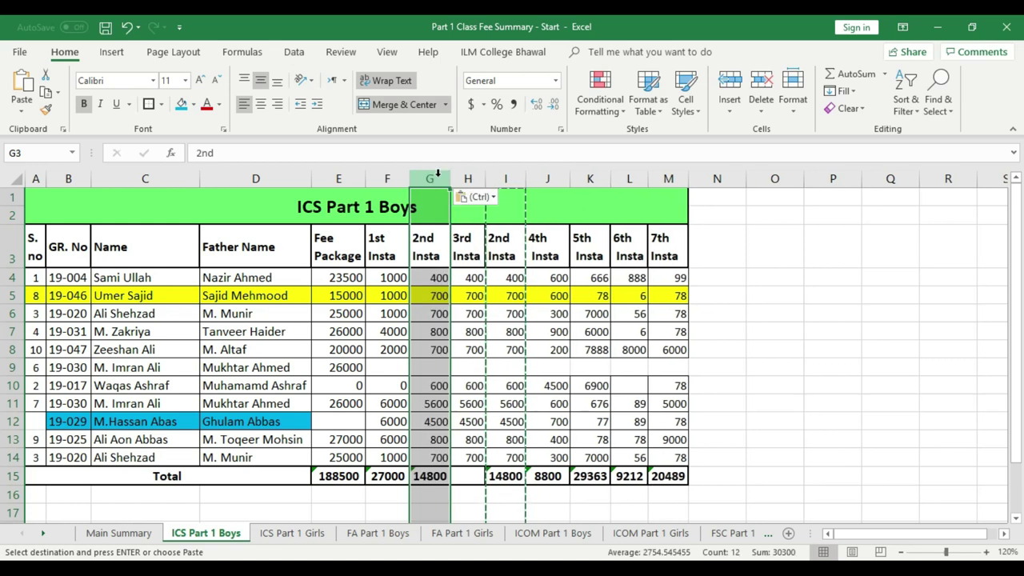
pyautogui.hotkey('ctrl', 's')
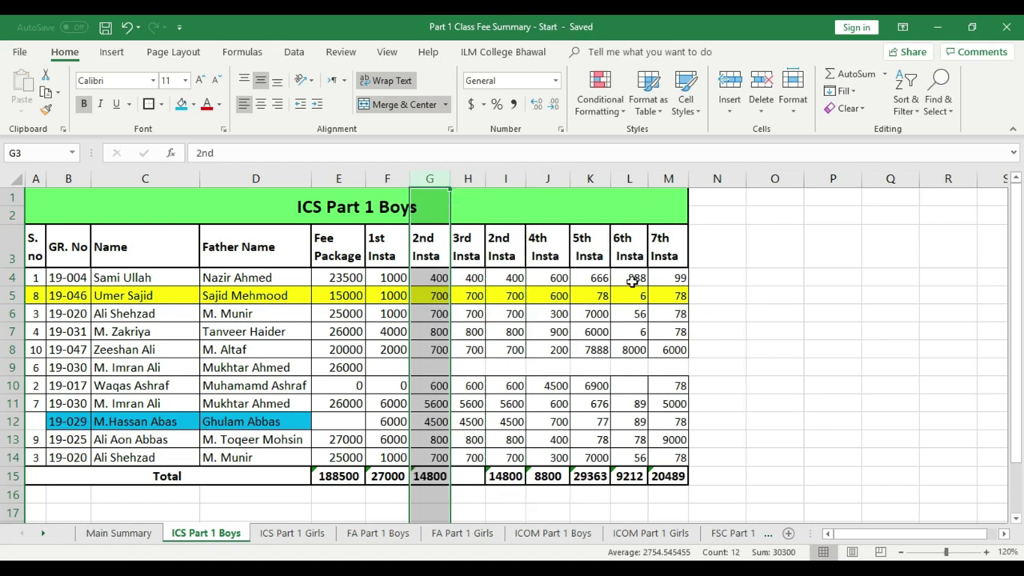
pyautogui.click(774, 277)
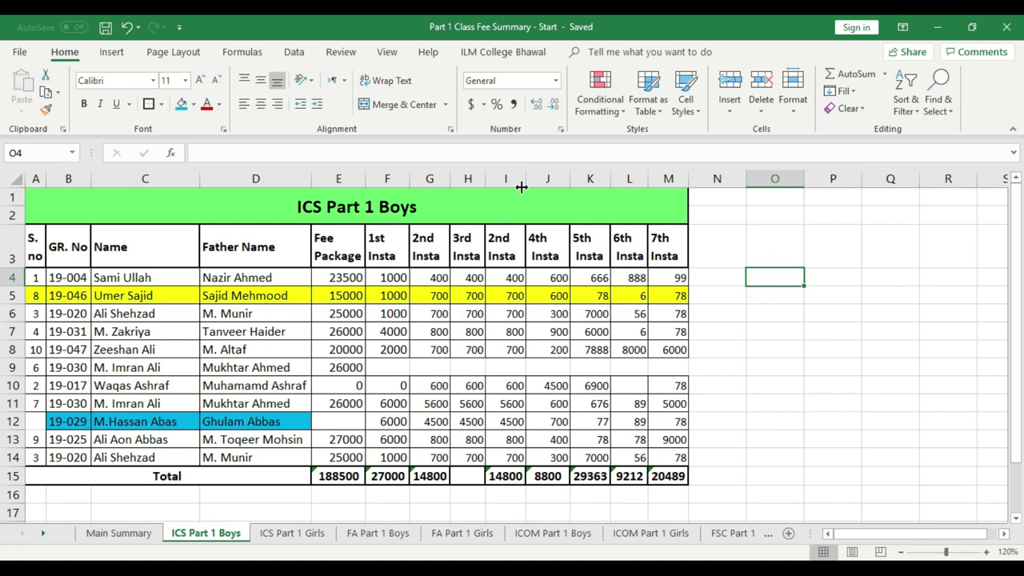
pyautogui.hotkey('ctrl', 'z')
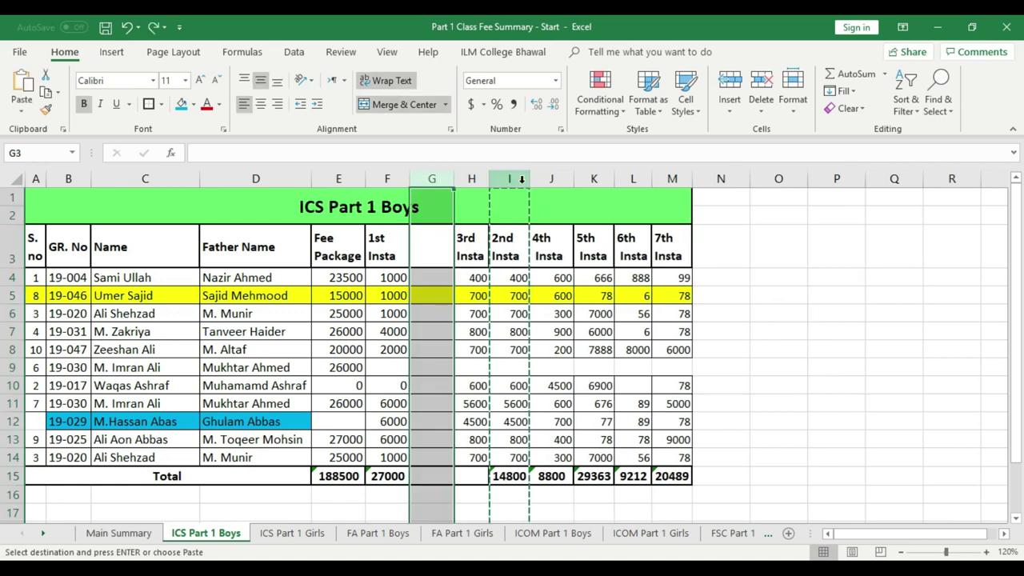
pyautogui.hotkey('ctrl', 'z')
pyautogui.hotkey('ctrl', 's')
pyautogui.click(694, 312)
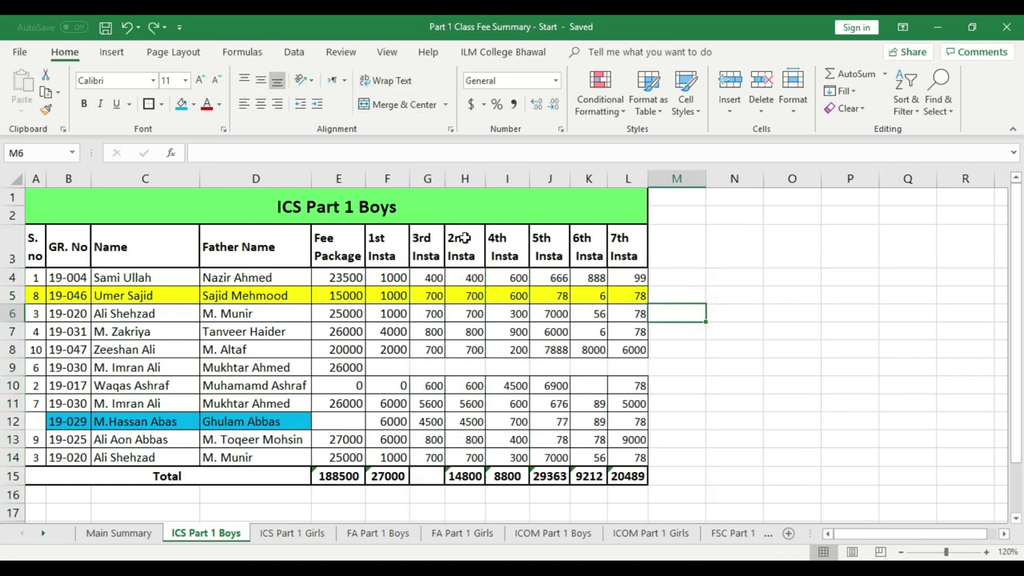
# Step: Copy the 2nd Insta column H and paste it over the 3rd Insta column G
pyautogui.click(420, 237)
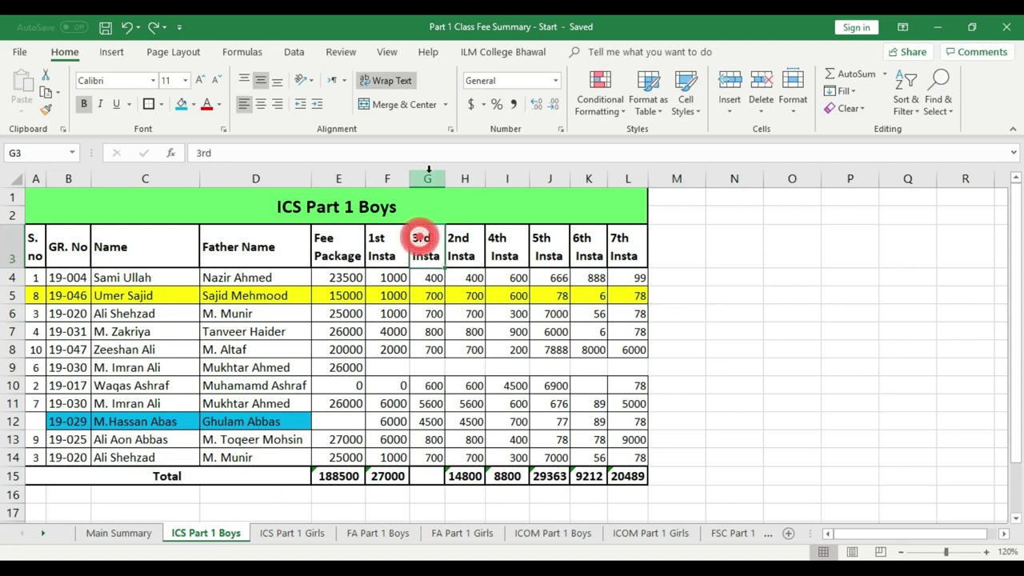
pyautogui.moveTo(463, 238); pyautogui.dragTo(472, 457)
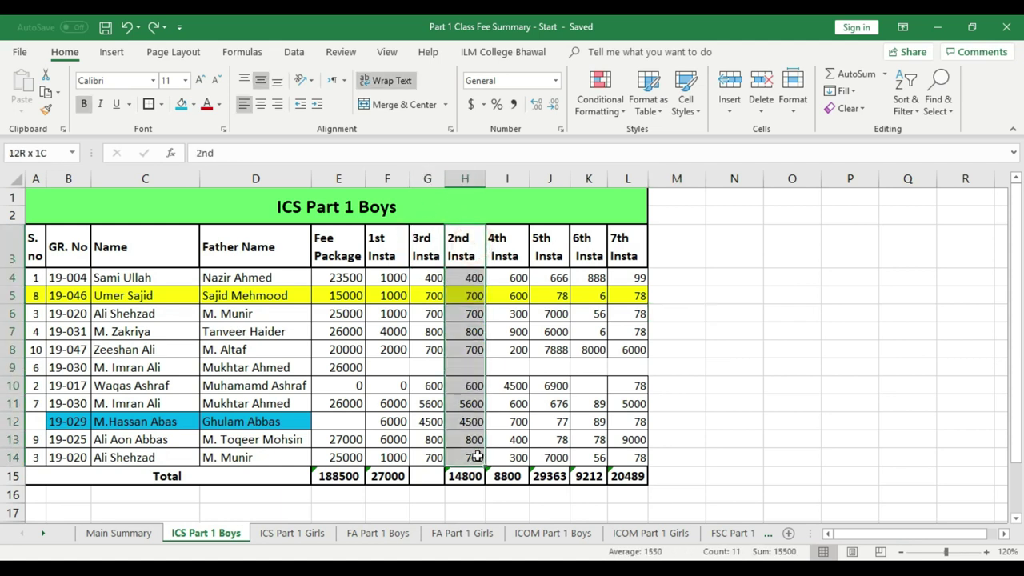
pyautogui.moveTo(419, 237); pyautogui.dragTo(424, 457)
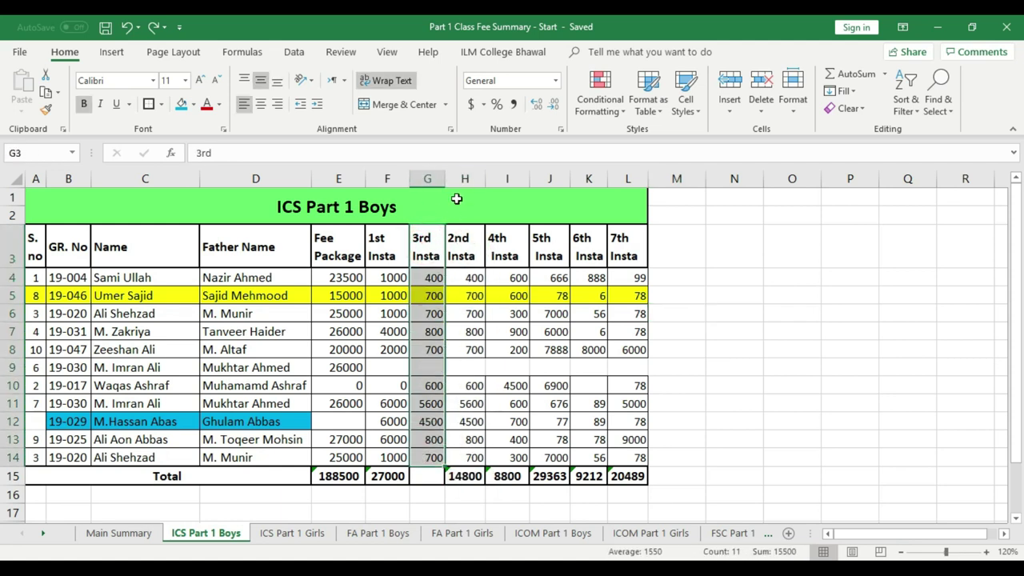
pyautogui.click(466, 176)
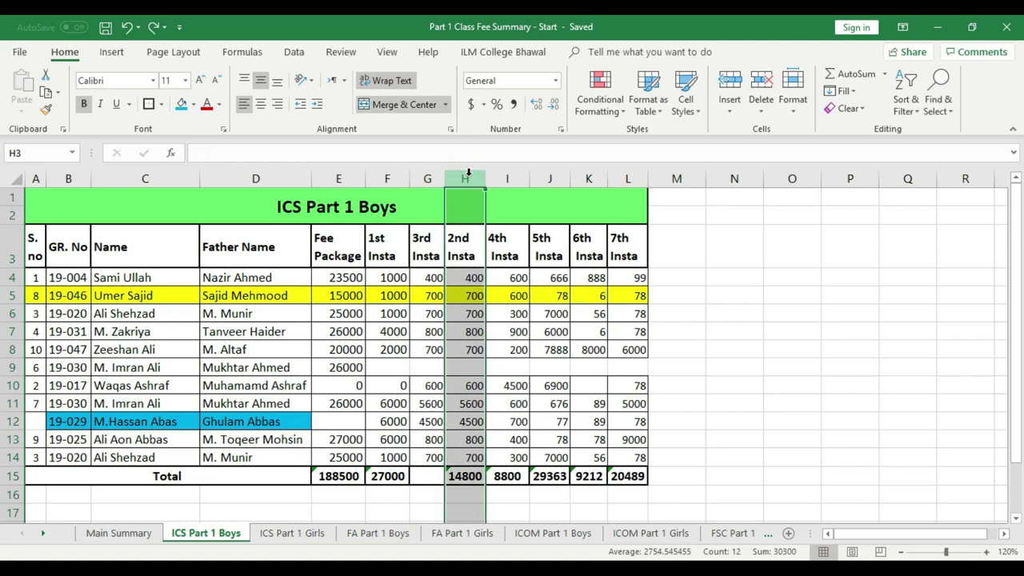
pyautogui.rightClick(468, 174)
pyautogui.click(516, 204)
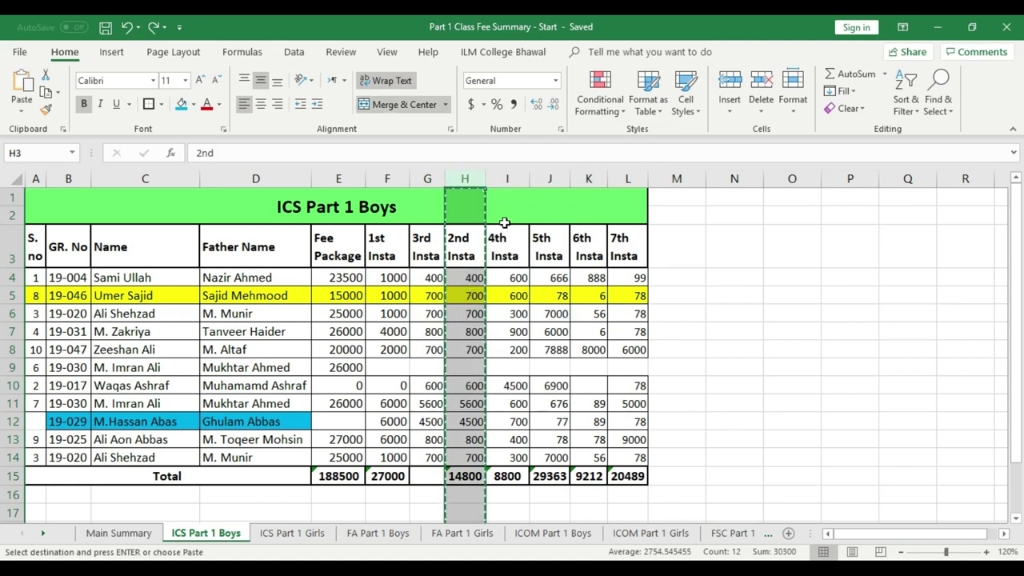
pyautogui.rightClick(423, 175)
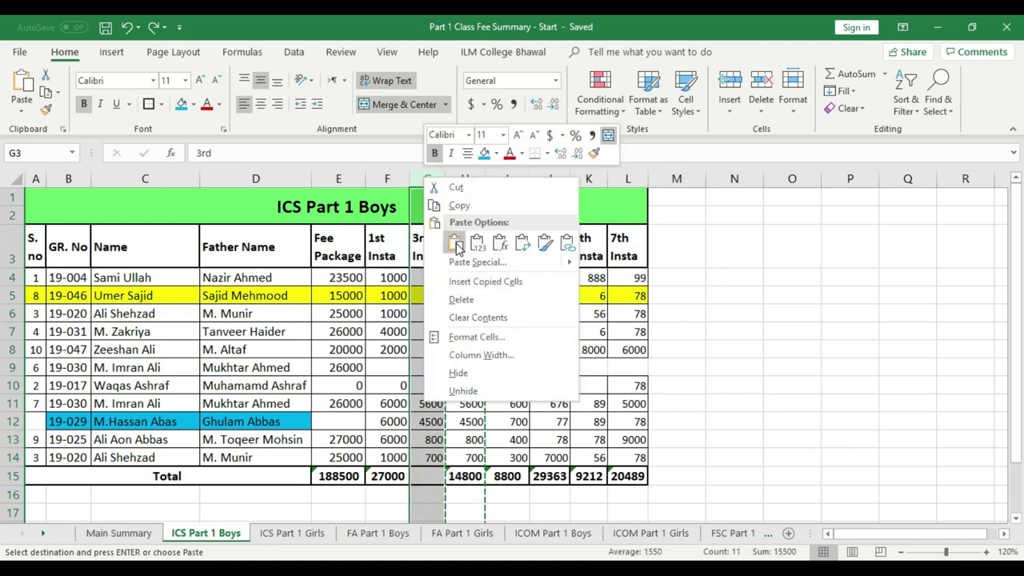
pyautogui.click(458, 247)
pyautogui.click(754, 293)
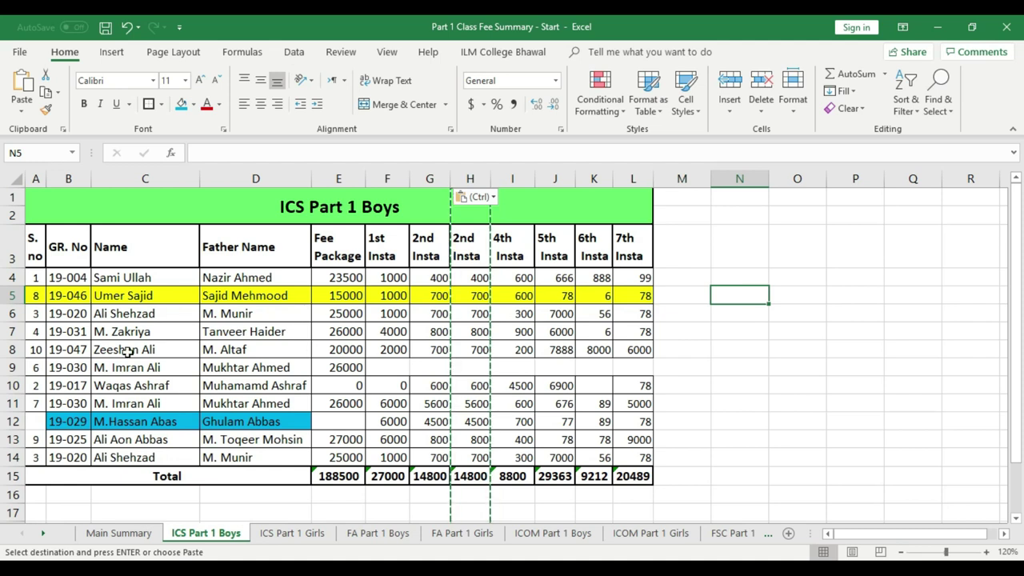
# Step: Move the incomplete row 9 fee record into row 7, replacing serial 4's record
pyautogui.click(16, 367)
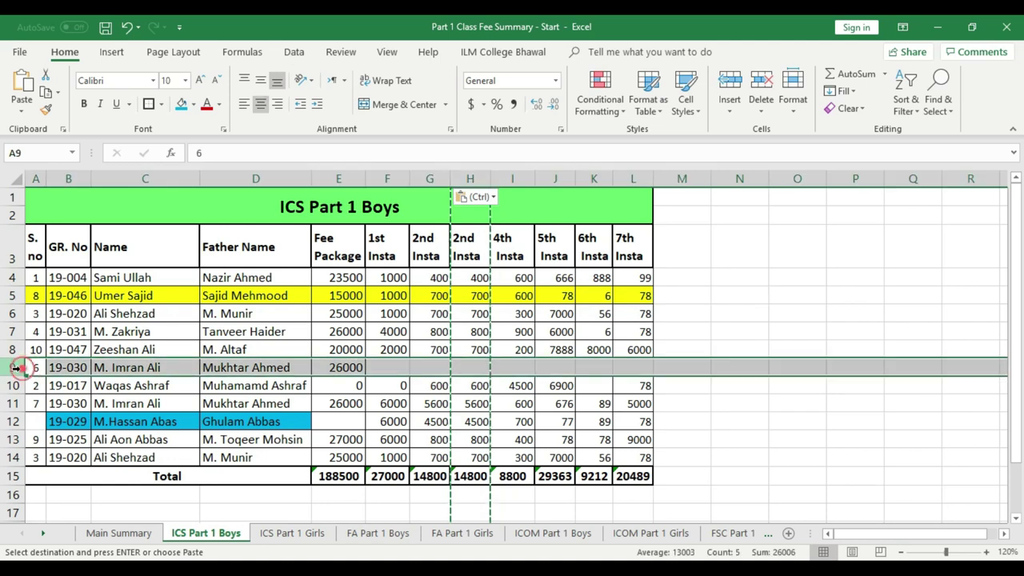
pyautogui.hotkey('ctrl', 'c')
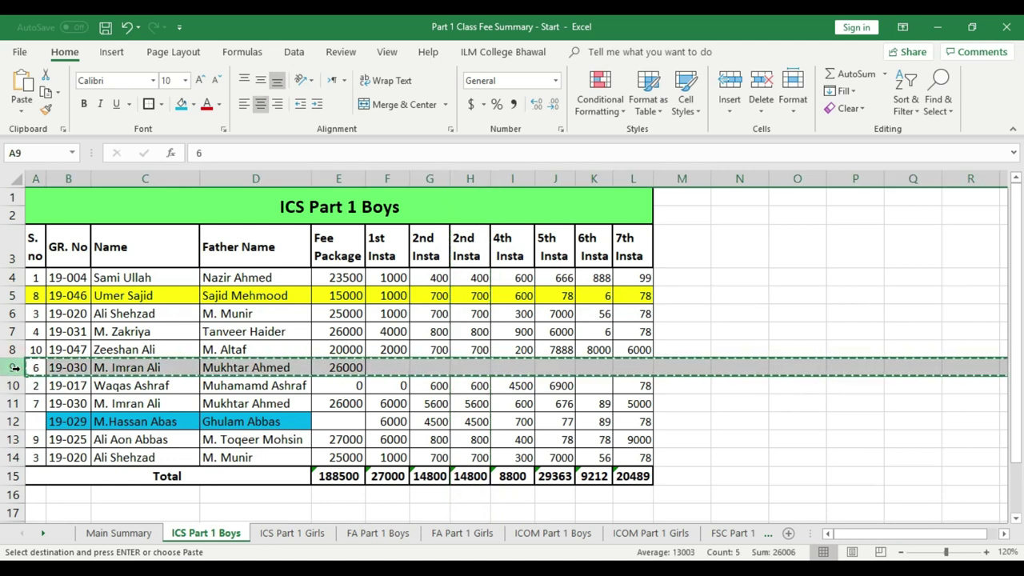
pyautogui.click(16, 331)
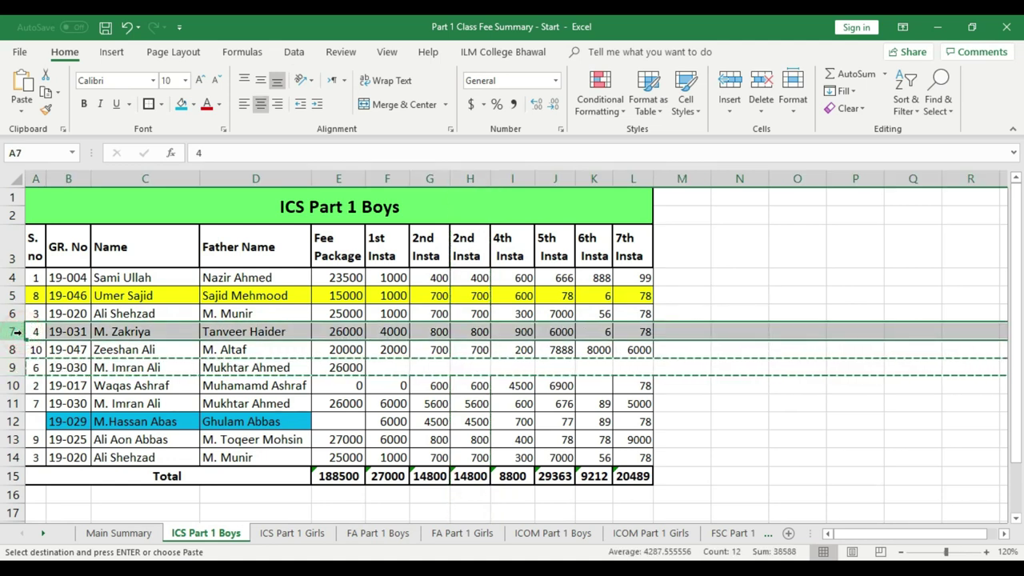
pyautogui.hotkey('ctrl', 'v')
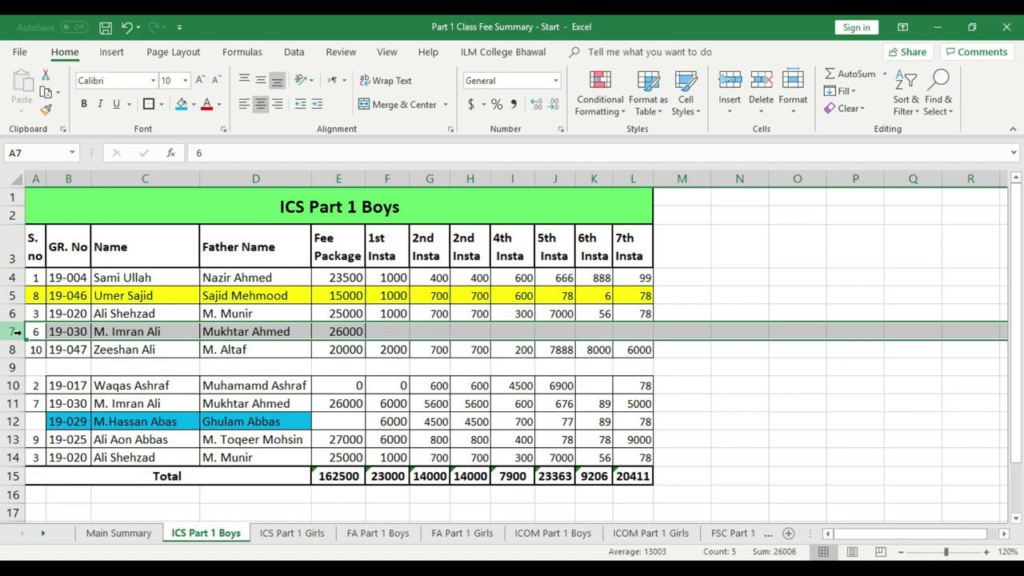
# Step: Copy row 7's GR. No, name and father name into empty row 9
pyautogui.click(256, 367)
pyautogui.moveTo(50, 331); pyautogui.dragTo(258, 331)
pyautogui.hotkey('ctrl', 'c')
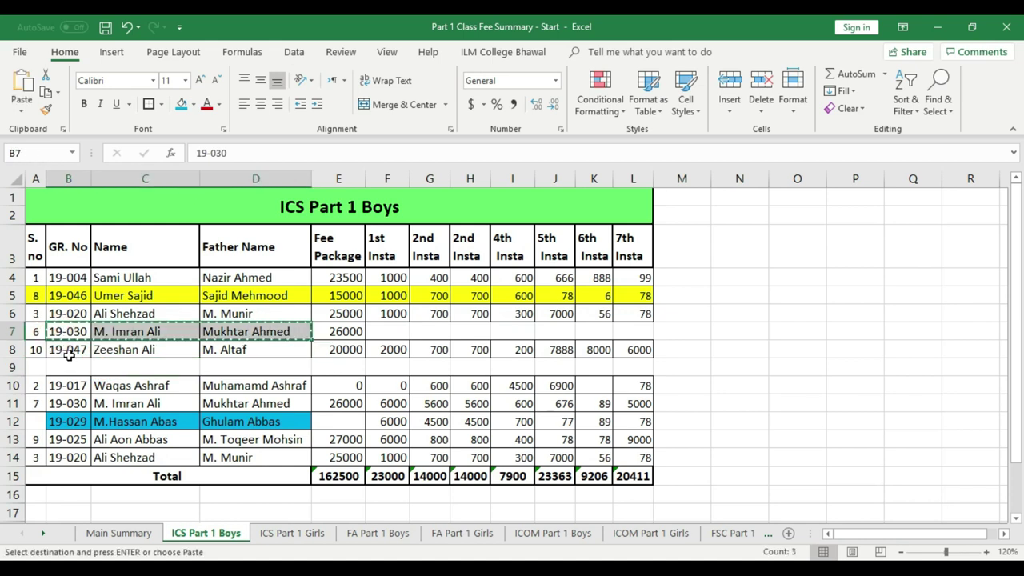
pyautogui.click(65, 367)
pyautogui.hotkey('ctrl', 'v')
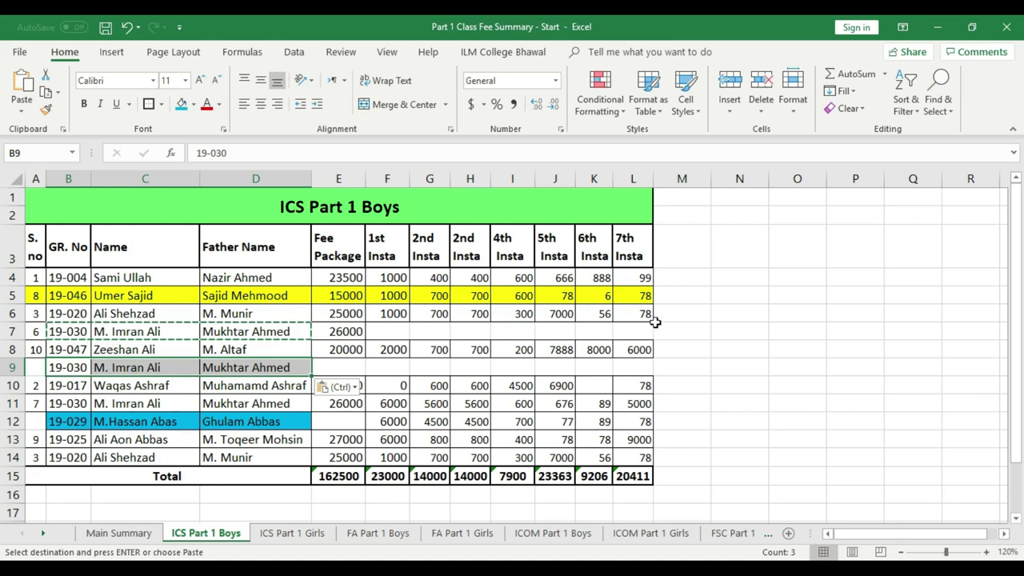
pyautogui.click(393, 178)
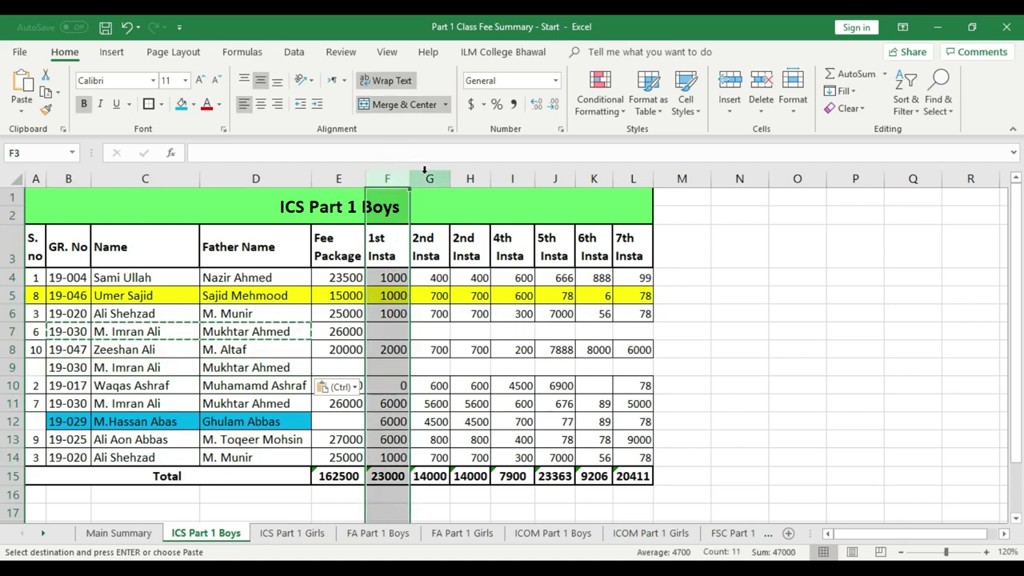
# Step: Copy the 1st Insta and both 2nd Insta columns F–H into columns M–O
pyautogui.click(429, 178)
pyautogui.click(470, 177)
pyautogui.click(737, 178)
pyautogui.click(800, 177)
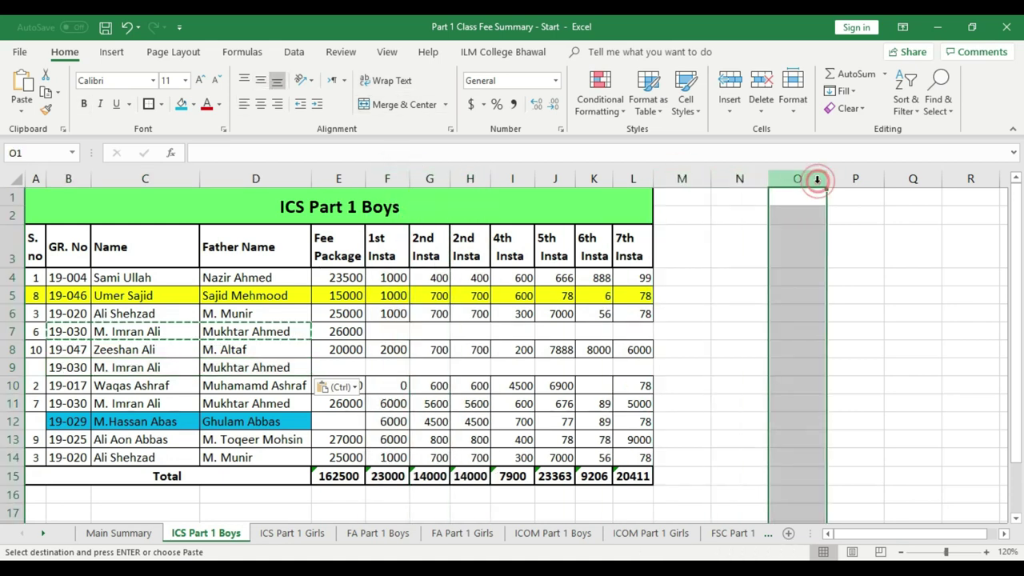
pyautogui.moveTo(389, 177); pyautogui.dragTo(462, 172)
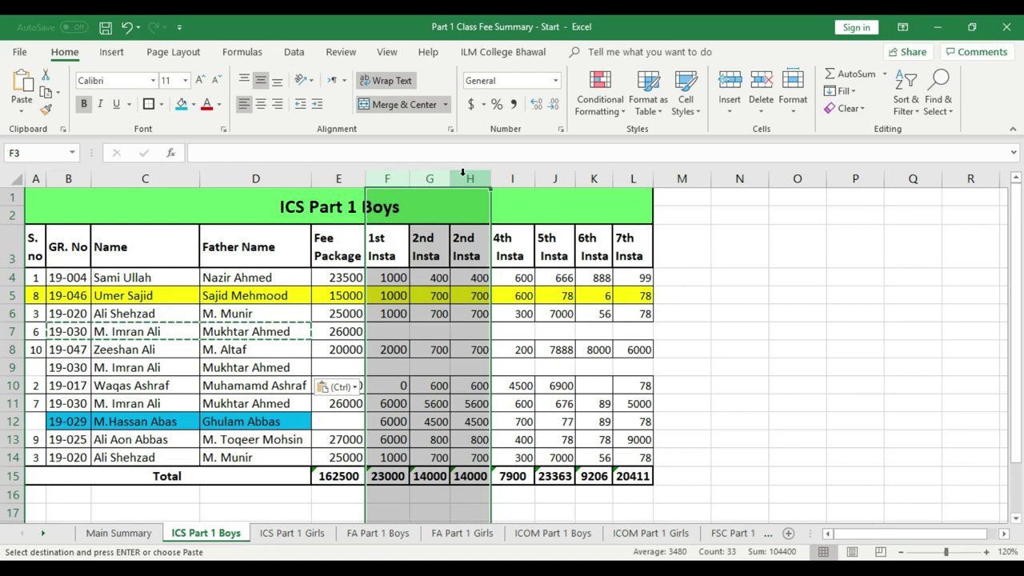
pyautogui.press('ctrl')
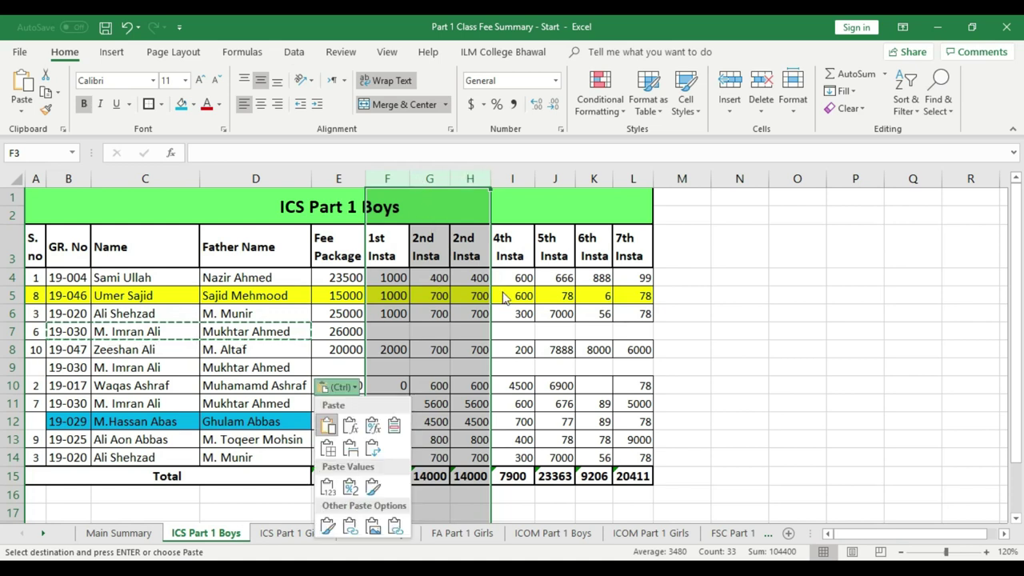
pyautogui.press('ctrl')
pyautogui.hotkey('ctrl', 'c')
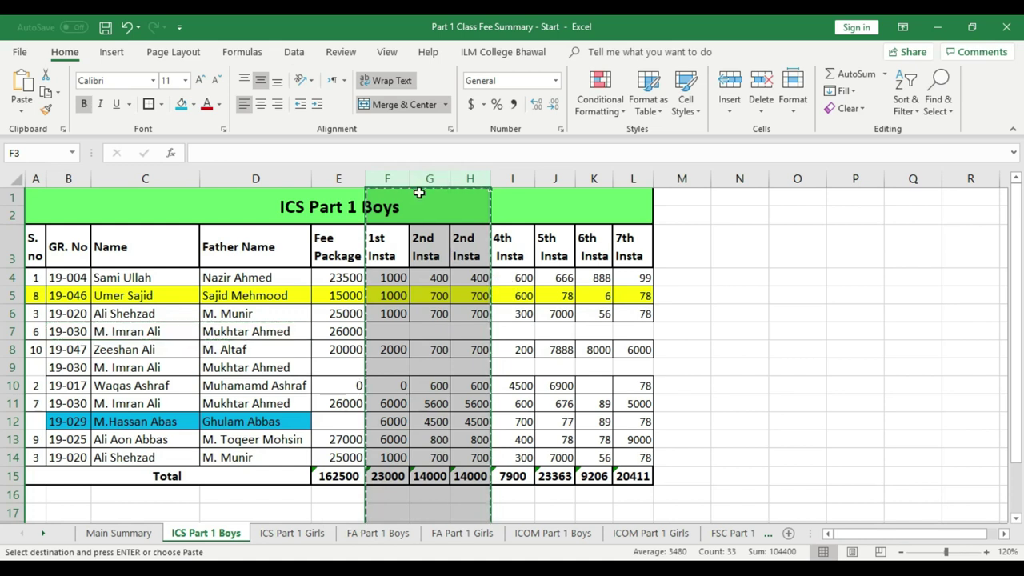
pyautogui.click(672, 177)
pyautogui.hotkey('ctrl', 'v')
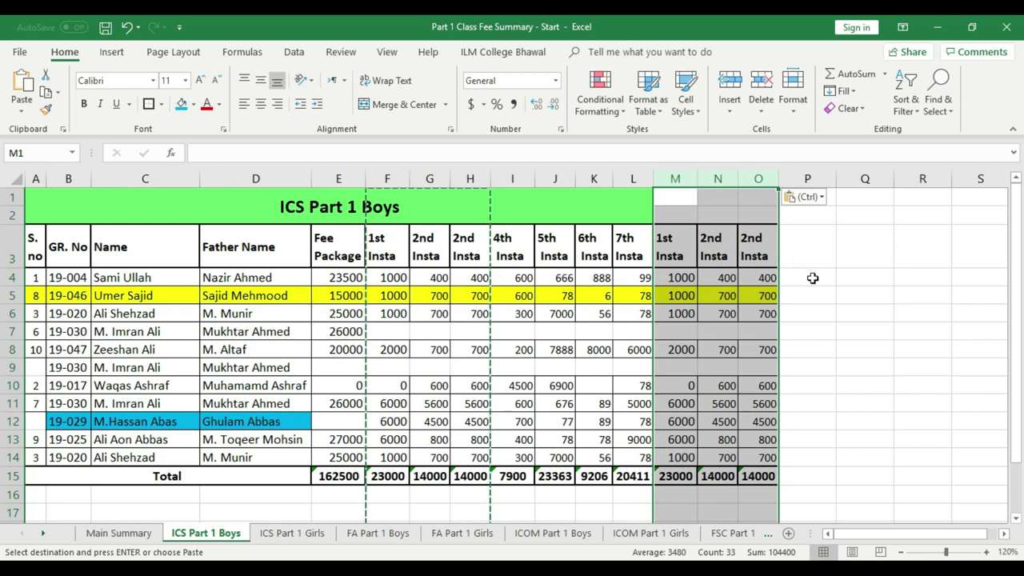
# Step: Check the pasted M–O columns, then select the 4th and 5th Insta columns
pyautogui.click(837, 256)
pyautogui.moveTo(679, 196); pyautogui.dragTo(742, 210)
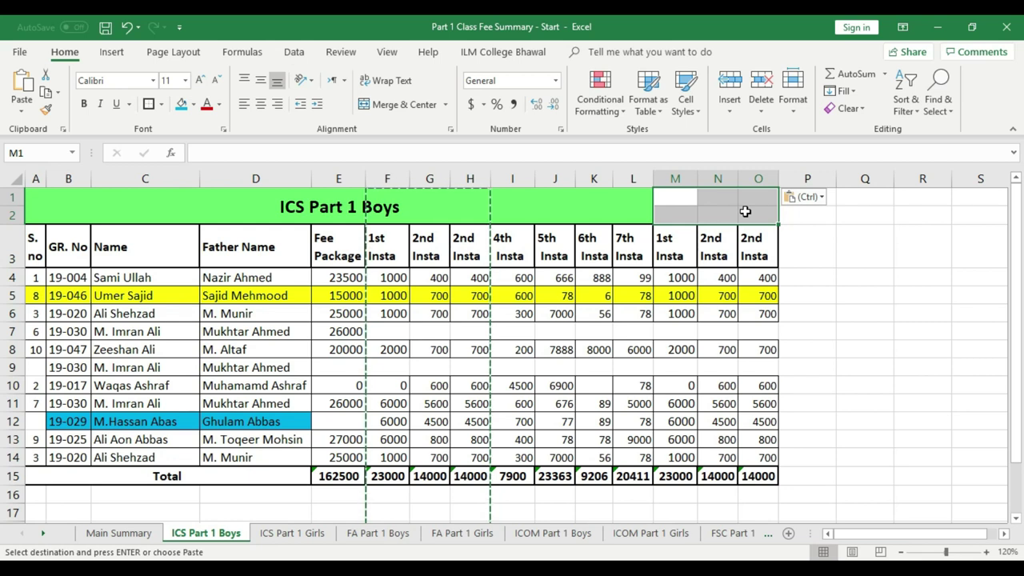
pyautogui.moveTo(758, 178); pyautogui.dragTo(680, 178)
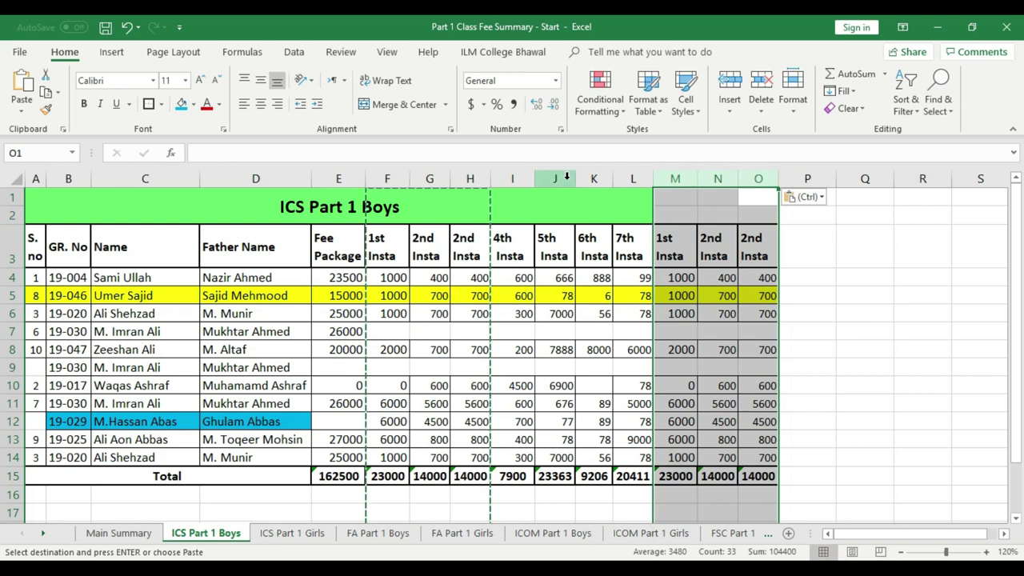
pyautogui.moveTo(555, 178); pyautogui.dragTo(516, 179)
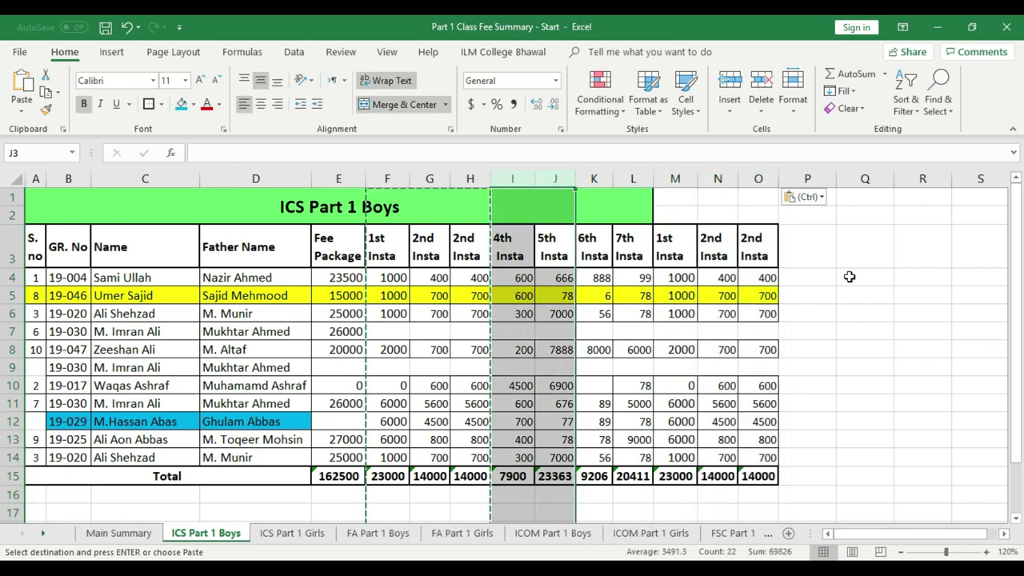
# Step: Save the workbook and dismiss the merged-cell error raised by selecting columns I and J
pyautogui.press('Escape')
pyautogui.hotkey('ctrl', 's')
pyautogui.click(564, 274)
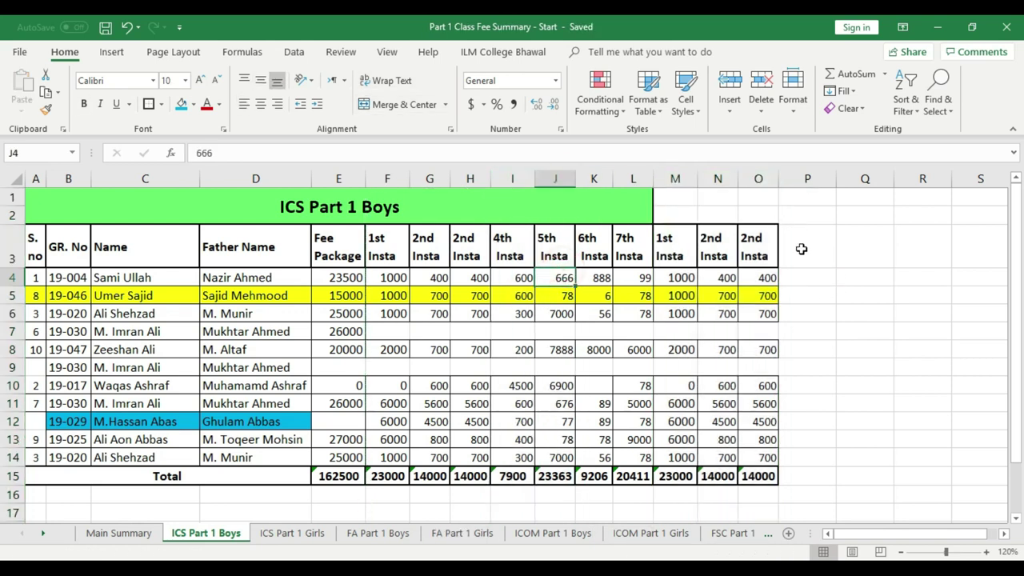
pyautogui.moveTo(555, 177); pyautogui.dragTo(519, 172)
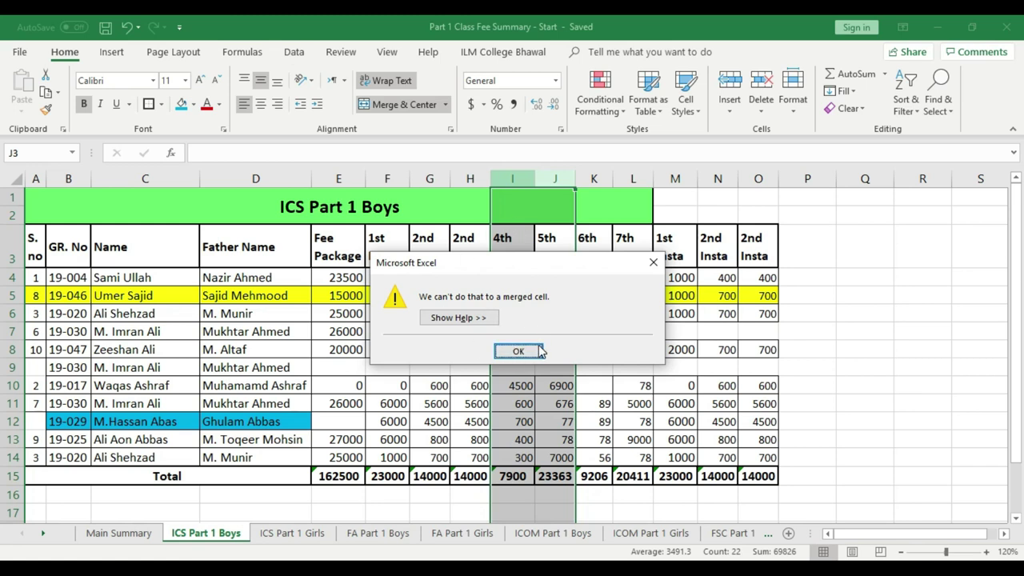
pyautogui.click(652, 264)
pyautogui.click(544, 210)
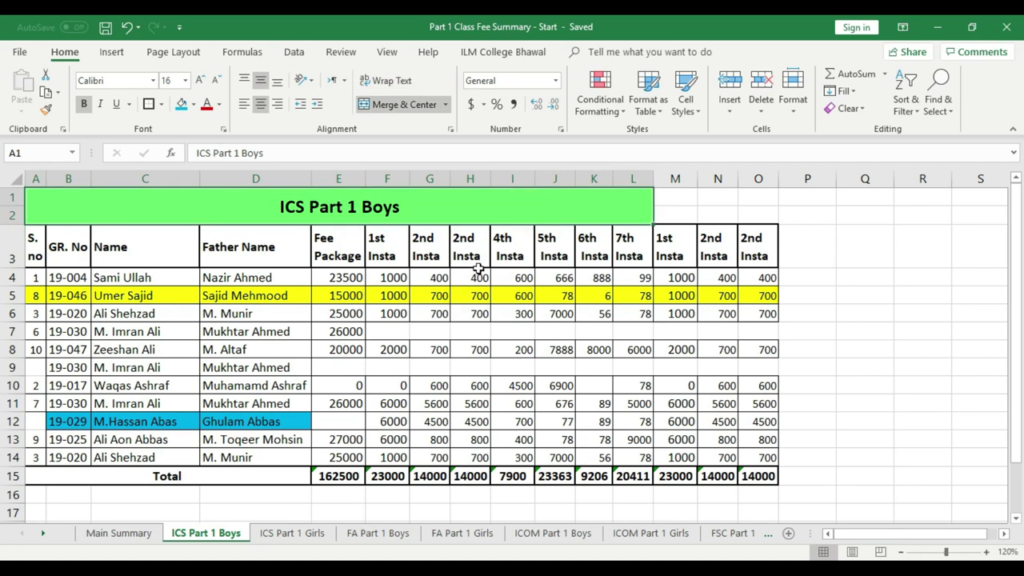
# Step: Move the 4th and 5th Insta data from I3:J14 to P3:Q14
pyautogui.moveTo(502, 238); pyautogui.dragTo(563, 461)
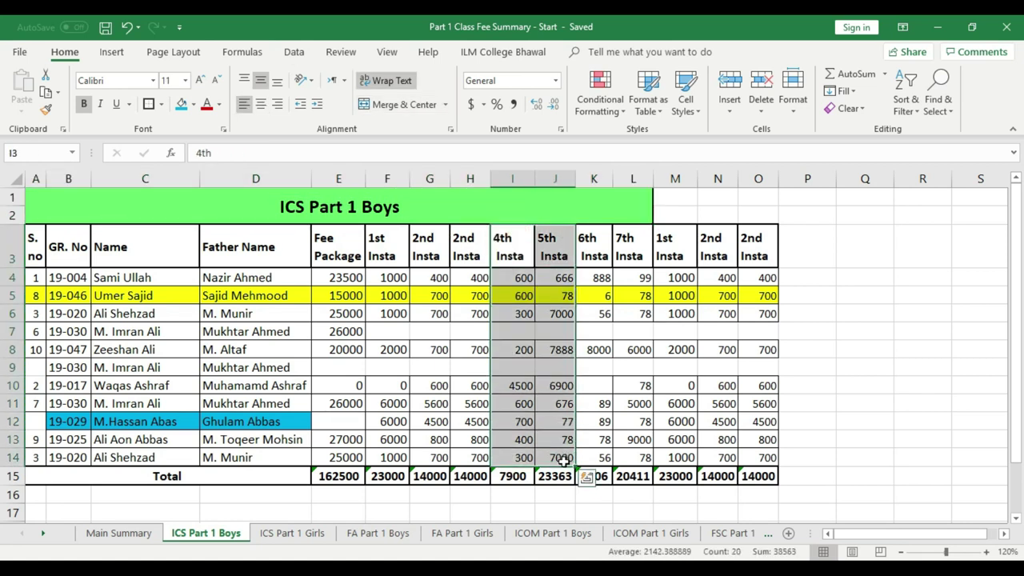
pyautogui.hotkey('ctrl', 'c')
pyautogui.click(787, 238)
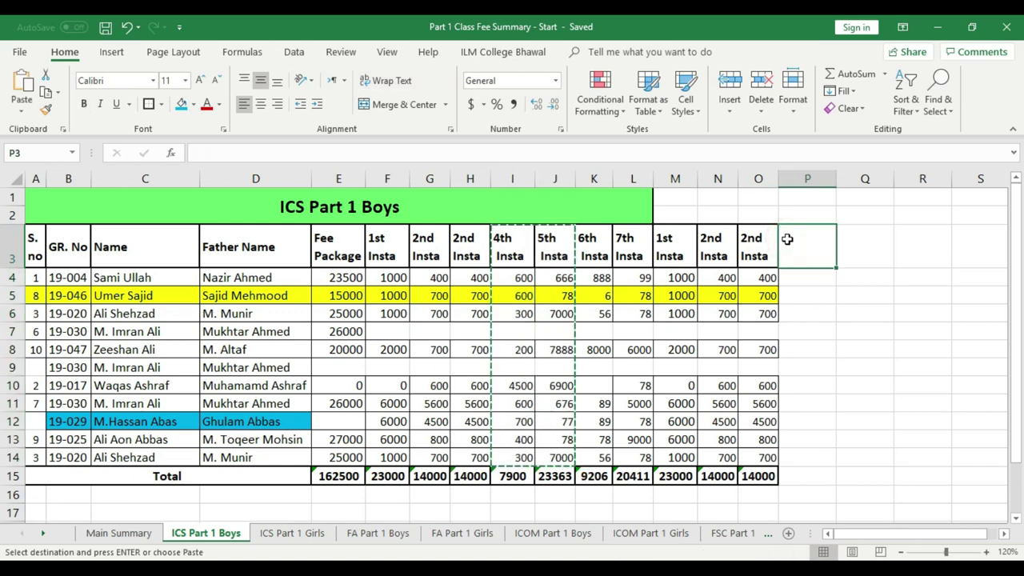
pyautogui.hotkey('ctrl', 'v')
pyautogui.moveTo(524, 253); pyautogui.dragTo(560, 460)
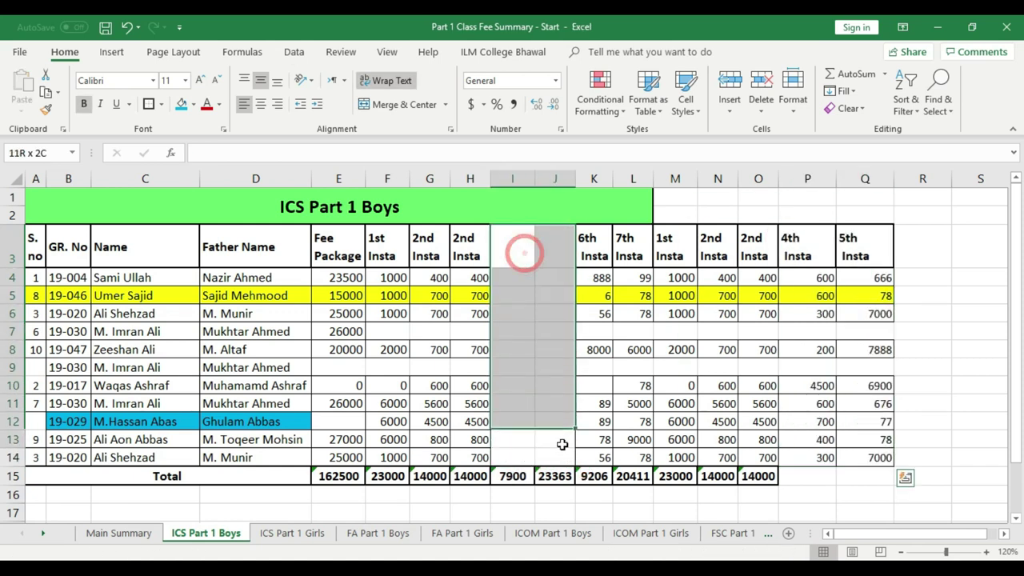
pyautogui.moveTo(792, 235); pyautogui.dragTo(862, 456)
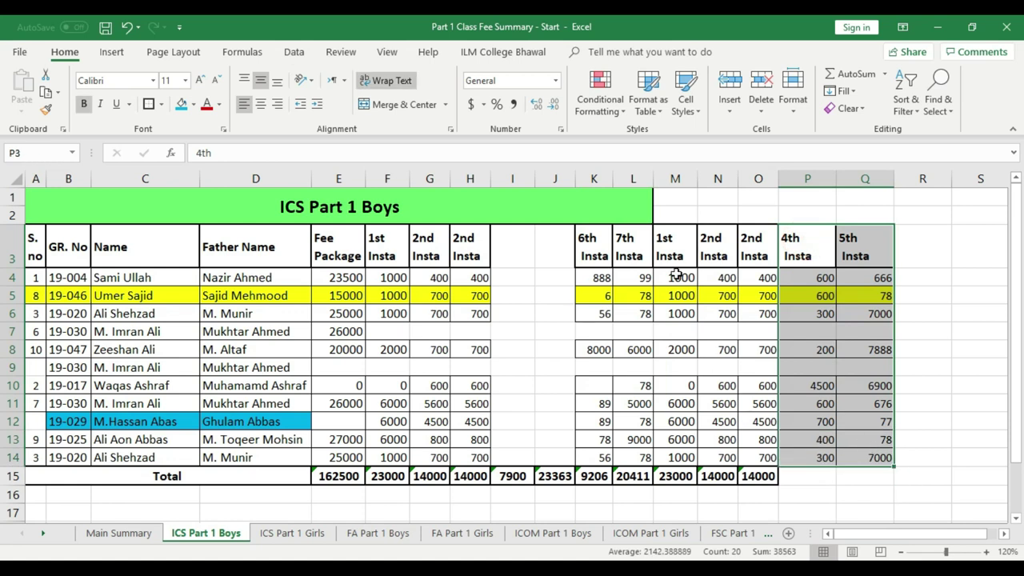
# Step: Move the copied 1st and 2nd Insta data from M3:N14 into I3:J14 and save
pyautogui.moveTo(672, 240); pyautogui.dragTo(693, 327)
pyautogui.click(717, 361)
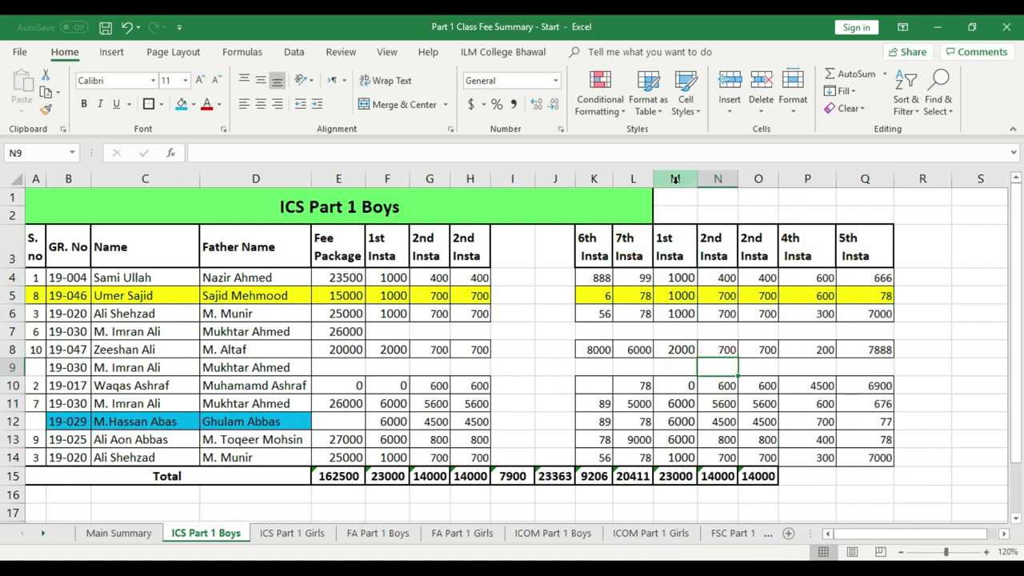
pyautogui.moveTo(675, 178); pyautogui.dragTo(725, 179)
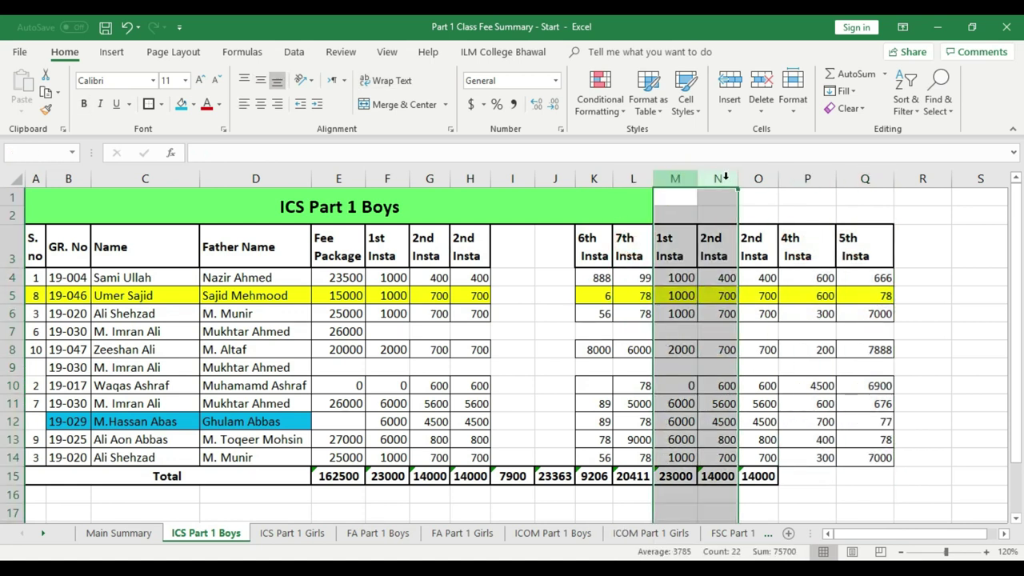
pyautogui.click(723, 244)
pyautogui.moveTo(671, 244)
pyautogui.mouseDown()
pyautogui.moveTo(720, 366)
pyautogui.moveTo(727, 459)
pyautogui.mouseUp()
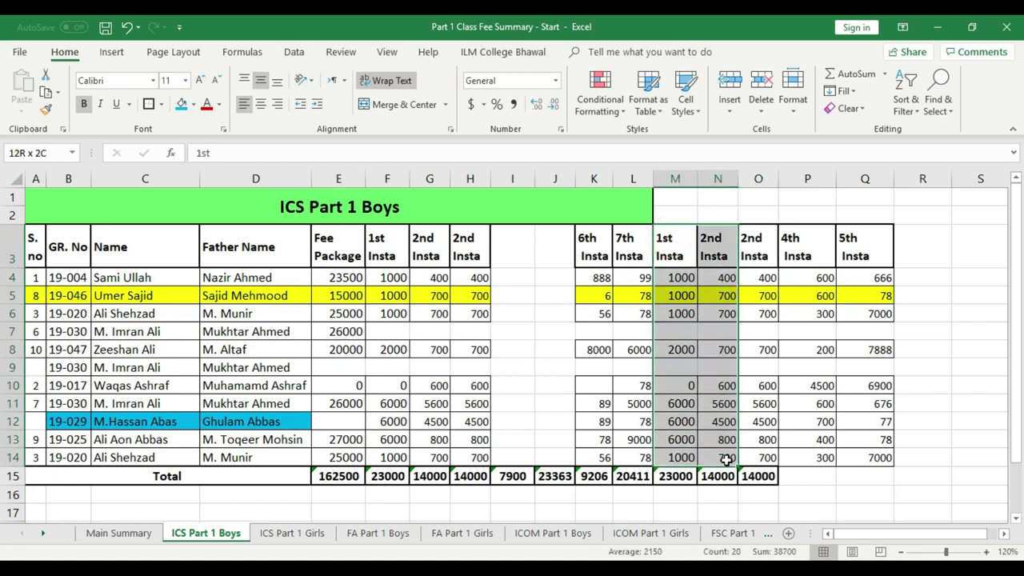
pyautogui.moveTo(517, 240); pyautogui.dragTo(560, 439)
pyautogui.moveTo(679, 238)
pyautogui.mouseDown()
pyautogui.moveTo(732, 244)
pyautogui.moveTo(729, 458)
pyautogui.mouseUp()
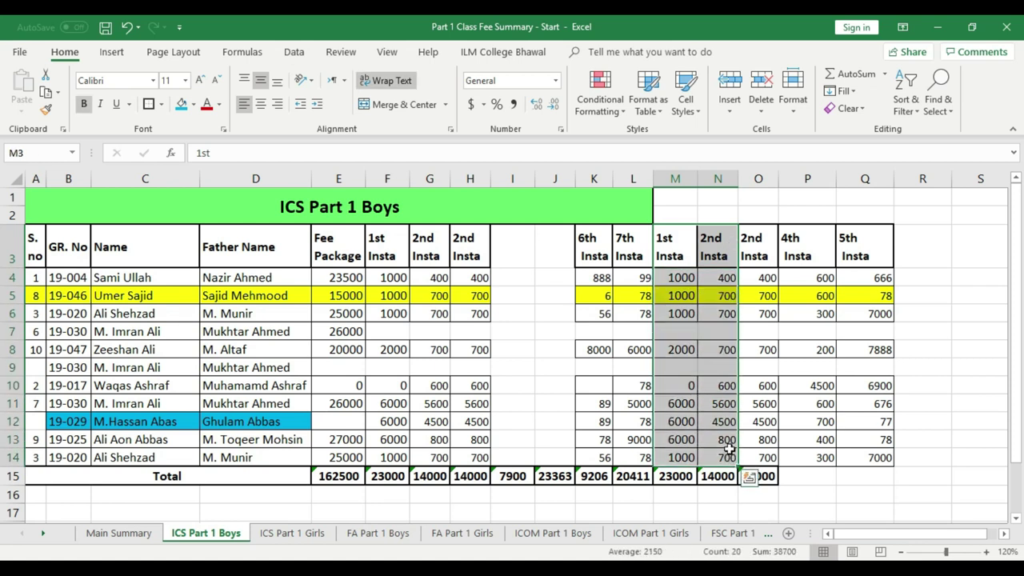
pyautogui.hotkey('ctrl', 'x')
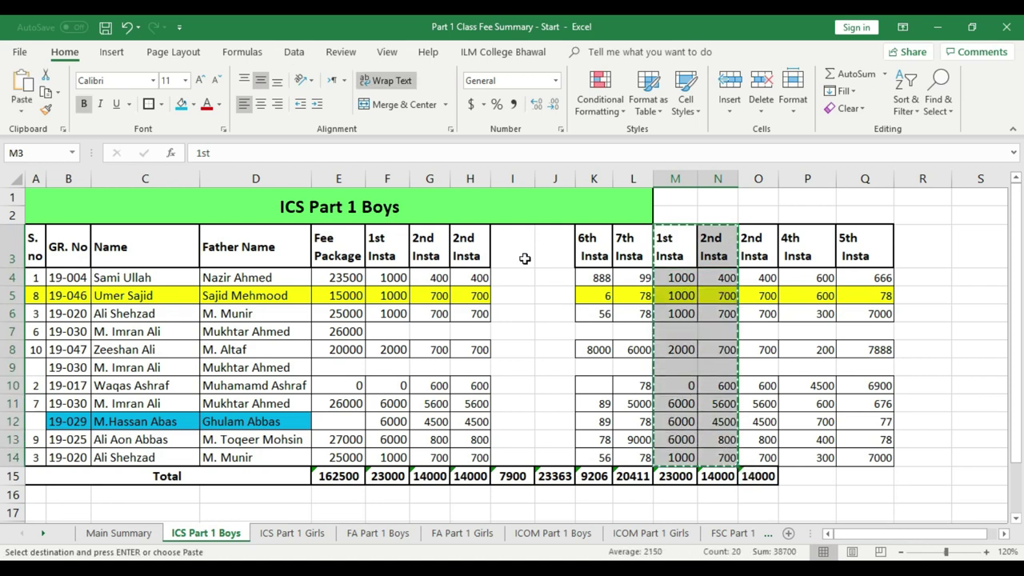
pyautogui.click(521, 244)
pyautogui.hotkey('ctrl', 'v')
pyautogui.hotkey('ctrl', 's')
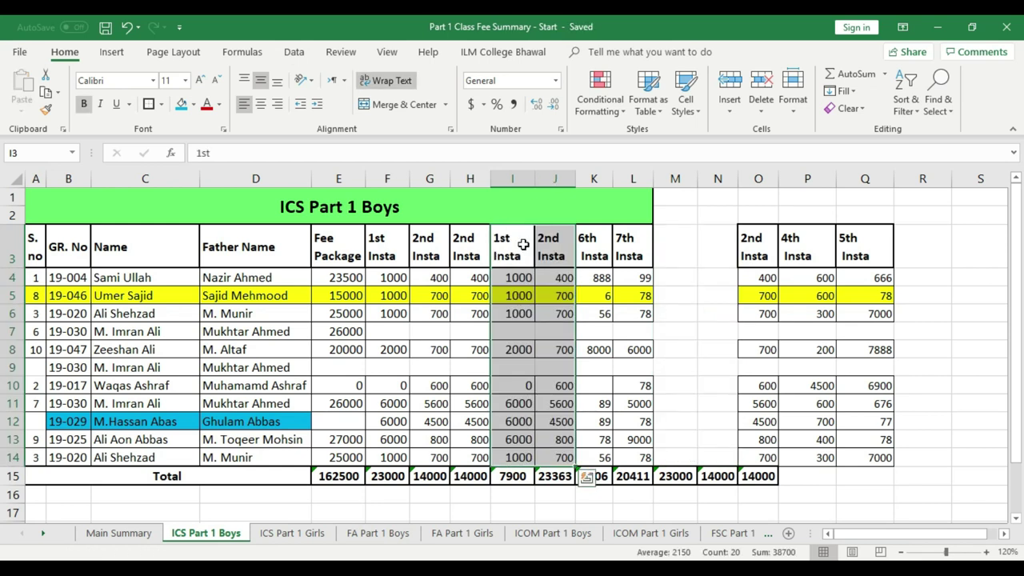
# Step: Delete the emptied columns M and N
pyautogui.moveTo(718, 179); pyautogui.dragTo(675, 179)
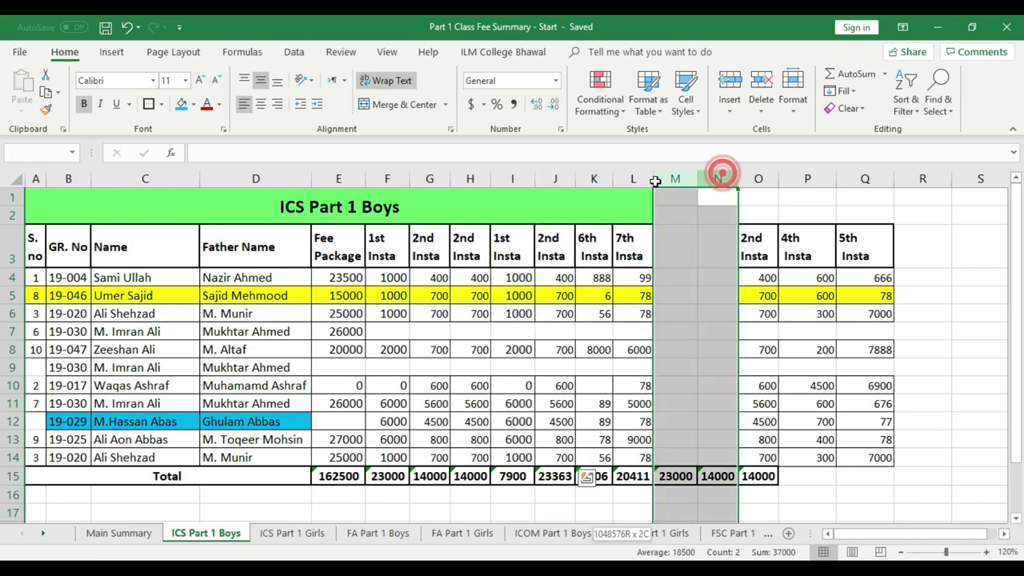
pyautogui.rightClick(676, 178)
pyautogui.click(713, 295)
pyautogui.click(863, 302)
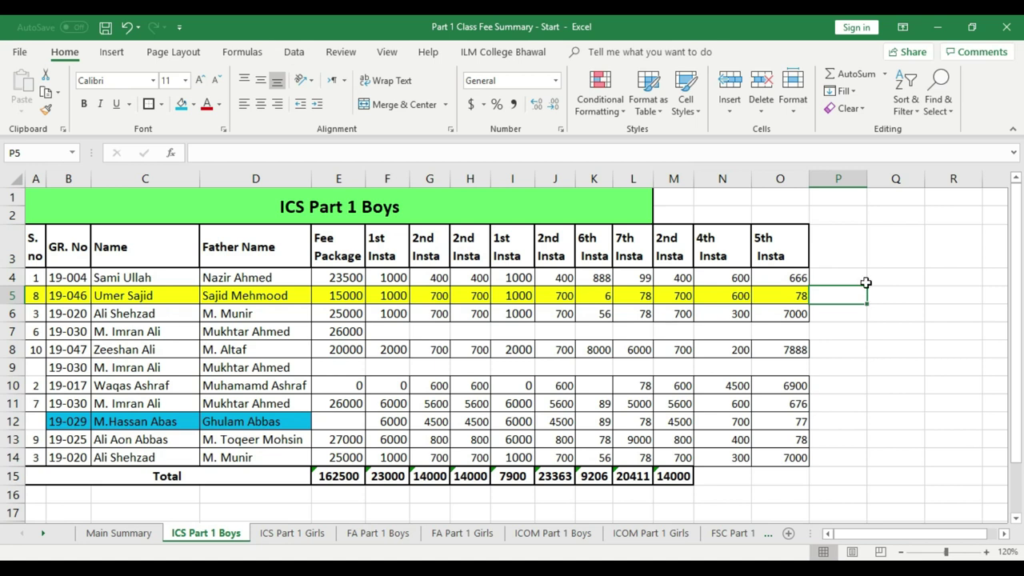
# Step: Copy the table A1:O15 and paste it starting at cell A17
pyautogui.moveTo(781, 481); pyautogui.dragTo(45, 207)
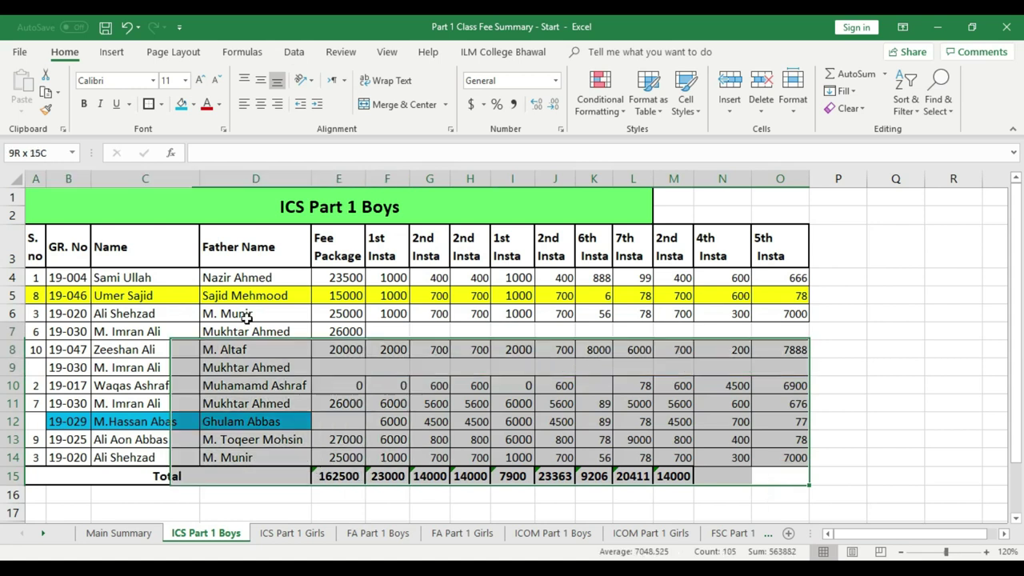
pyautogui.click(840, 439)
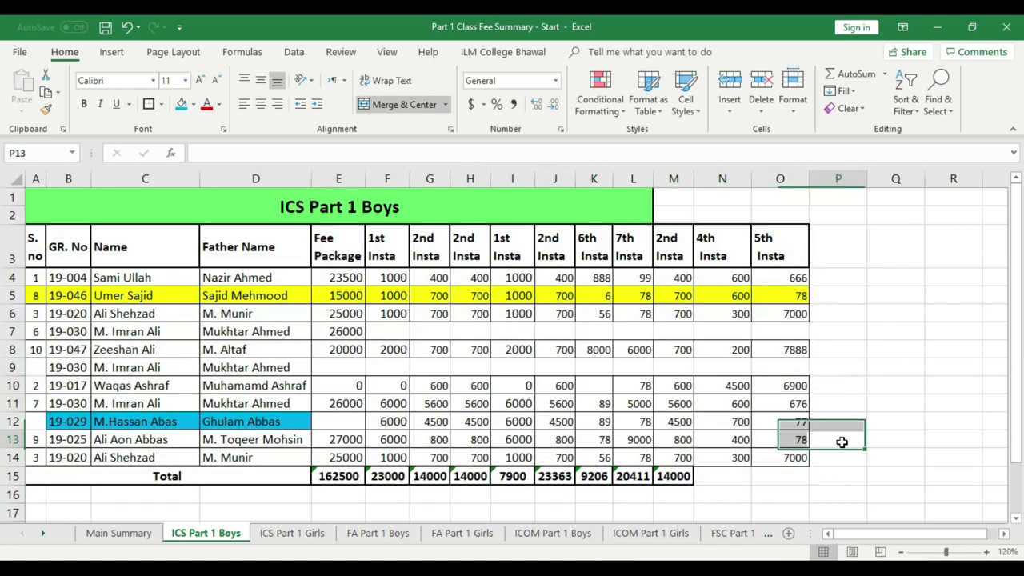
pyautogui.moveTo(785, 475); pyautogui.dragTo(12, 200)
pyautogui.hotkey('ctrl', 'c')
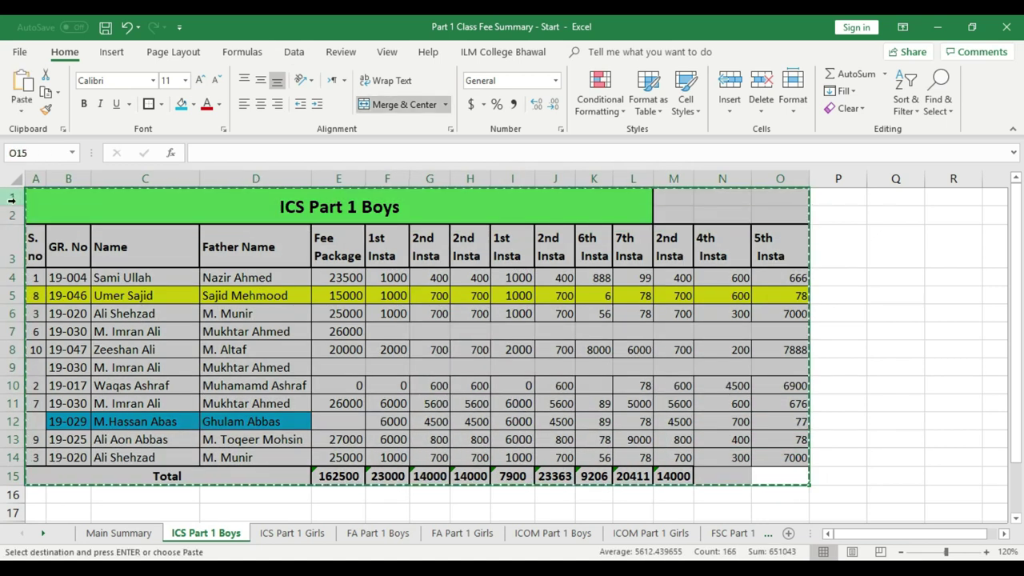
pyautogui.scroll(-1, 392, 324)
pyautogui.scroll(-2, 118, 356)
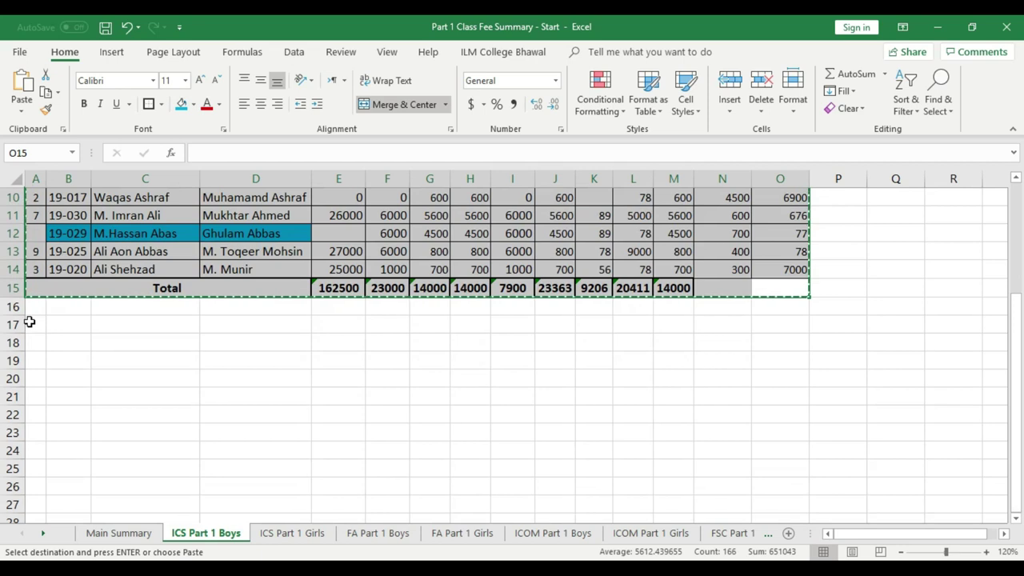
pyautogui.click(32, 322)
pyautogui.click(859, 267)
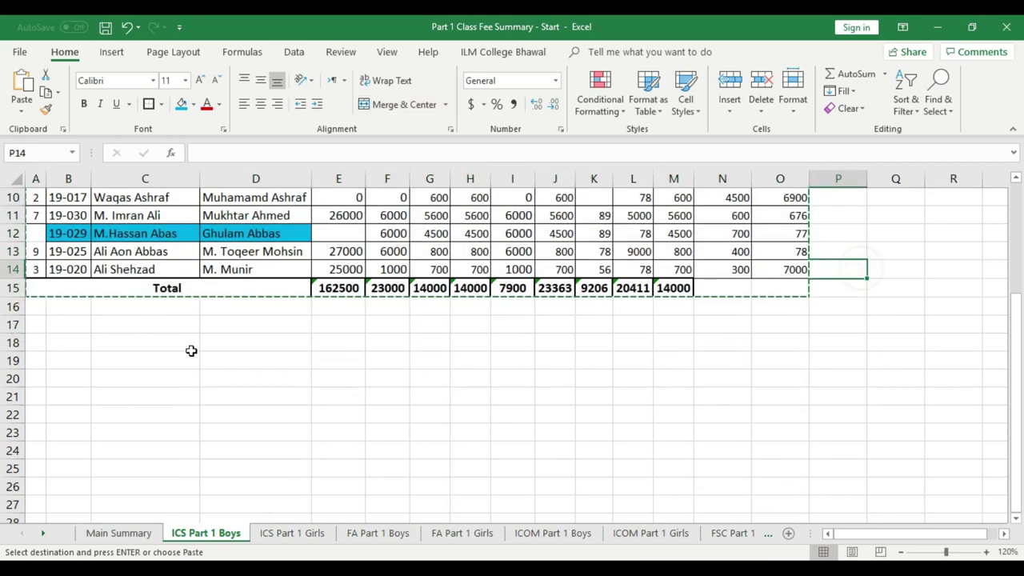
pyautogui.click(34, 328)
pyautogui.hotkey('ctrl', 'v')
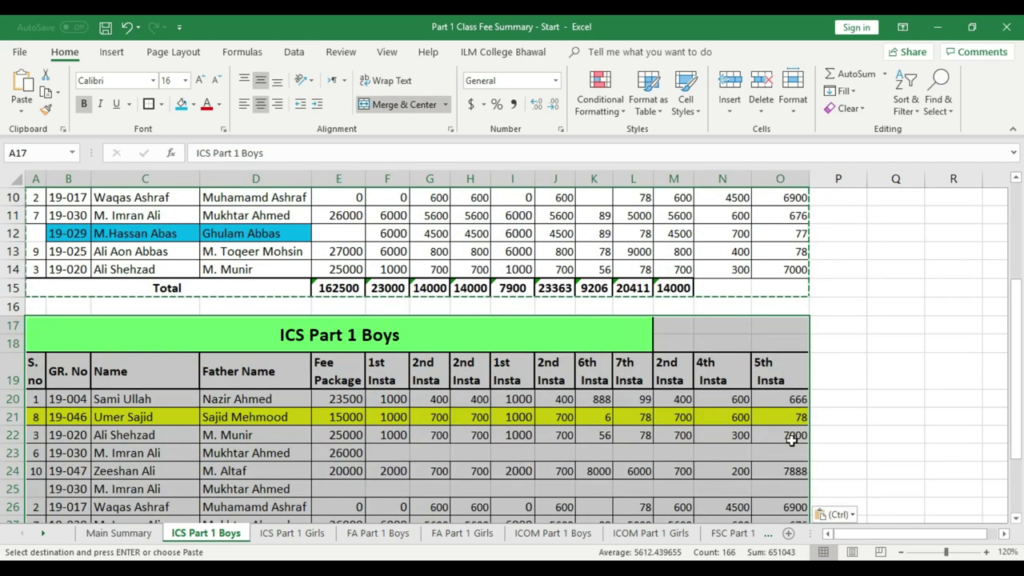
pyautogui.click(857, 422)
# Step: Adjust the view and reselect the original table A1:O15
pyautogui.moveTo(1016, 340)
pyautogui.mouseDown()
pyautogui.moveTo(1014, 225)
pyautogui.moveTo(1018, 451)
pyautogui.moveTo(1017, 200)
pyautogui.mouseUp()
pyautogui.click(941, 312)
pyautogui.click(808, 496)
pyautogui.moveTo(784, 482); pyautogui.dragTo(58, 200)
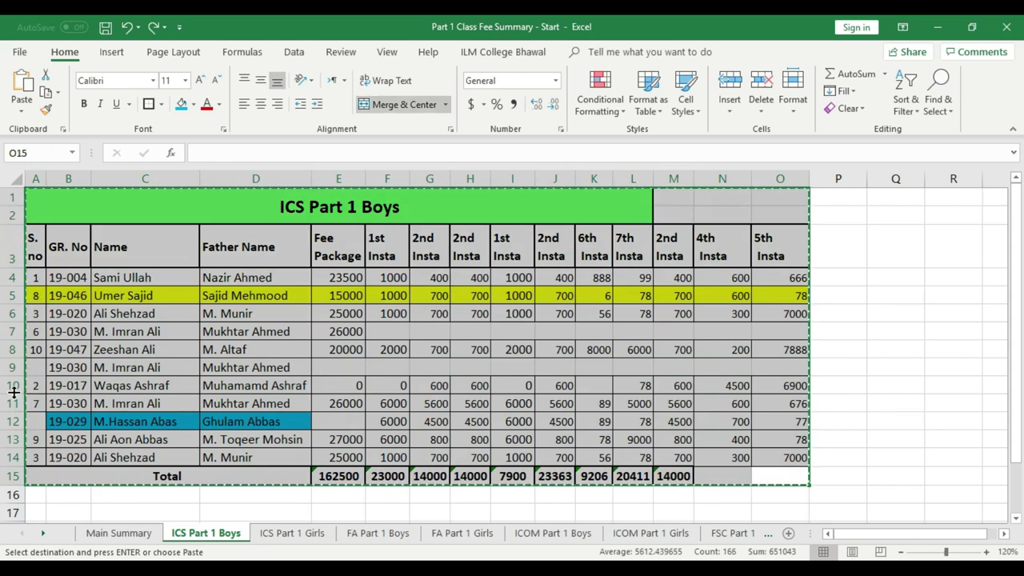
# Step: Attempt to paste the cut cells into row 8, then cut row 8 instead
pyautogui.click(11, 215)
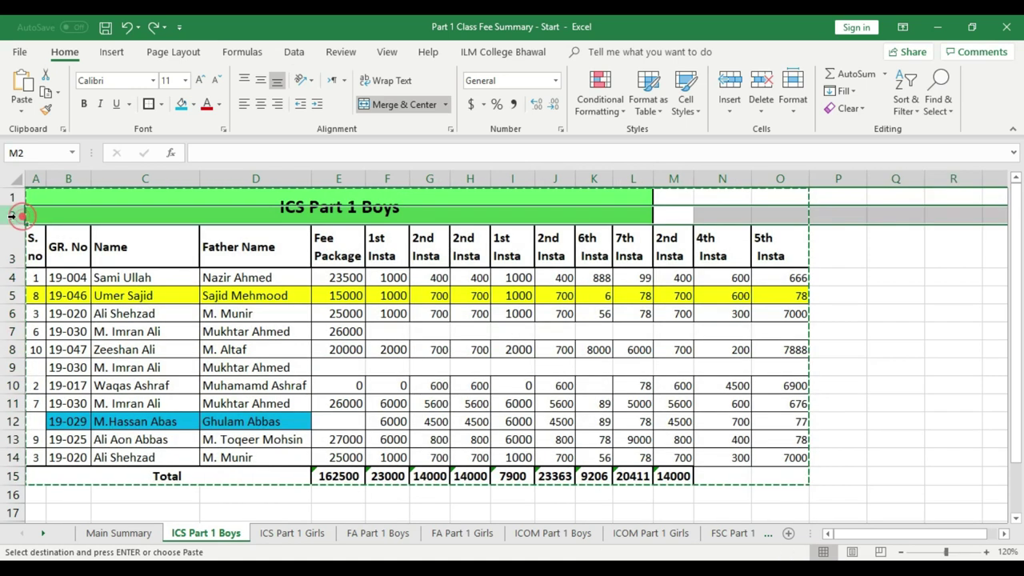
pyautogui.click(13, 245)
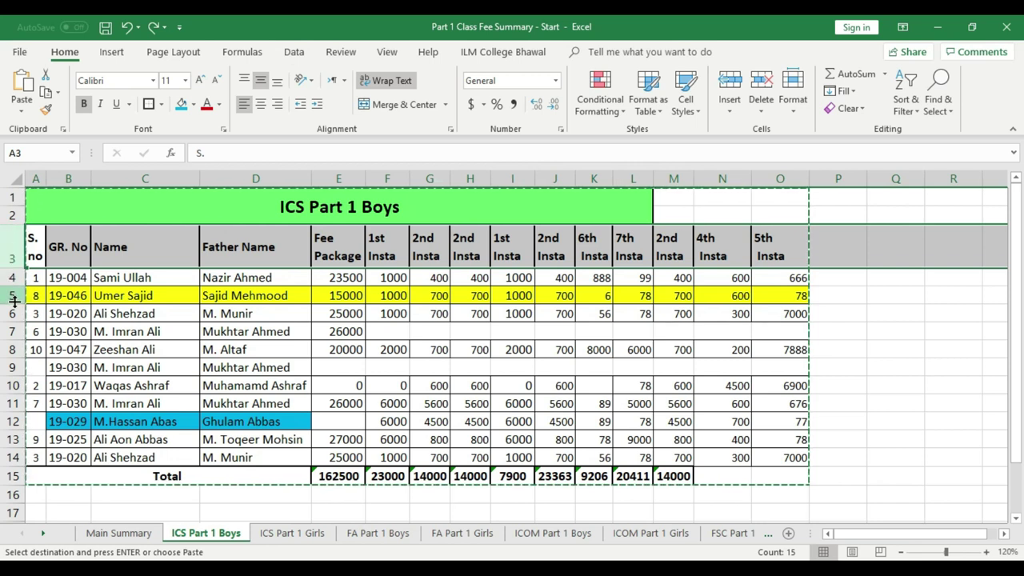
pyautogui.click(12, 350)
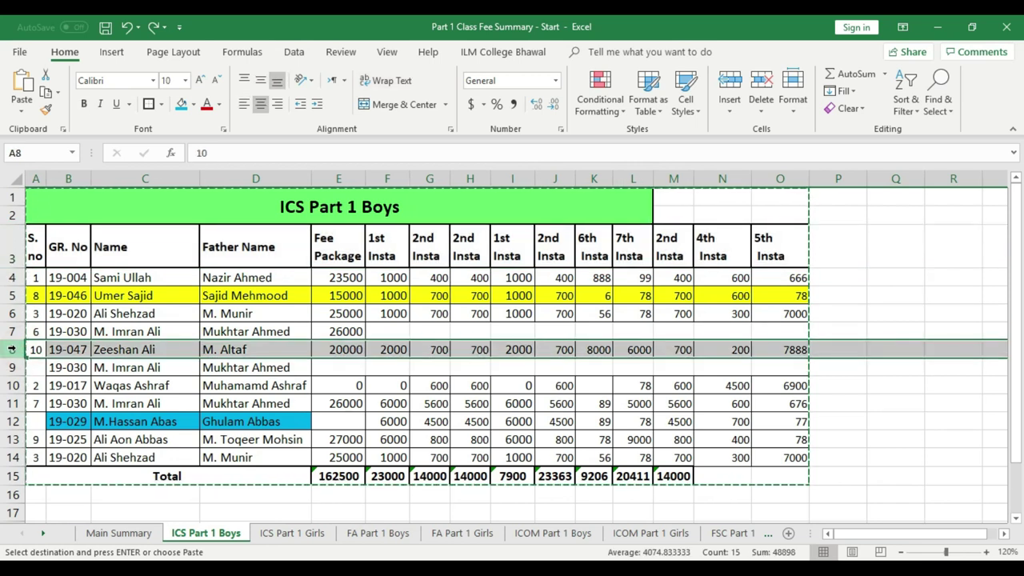
pyautogui.hotkey('ctrl', 'v')
pyautogui.press('Return')
pyautogui.hotkey('ctrl', 'x')
# Step: Cut the whole table from title to total and paste it at A17
pyautogui.moveTo(776, 478); pyautogui.dragTo(65, 136)
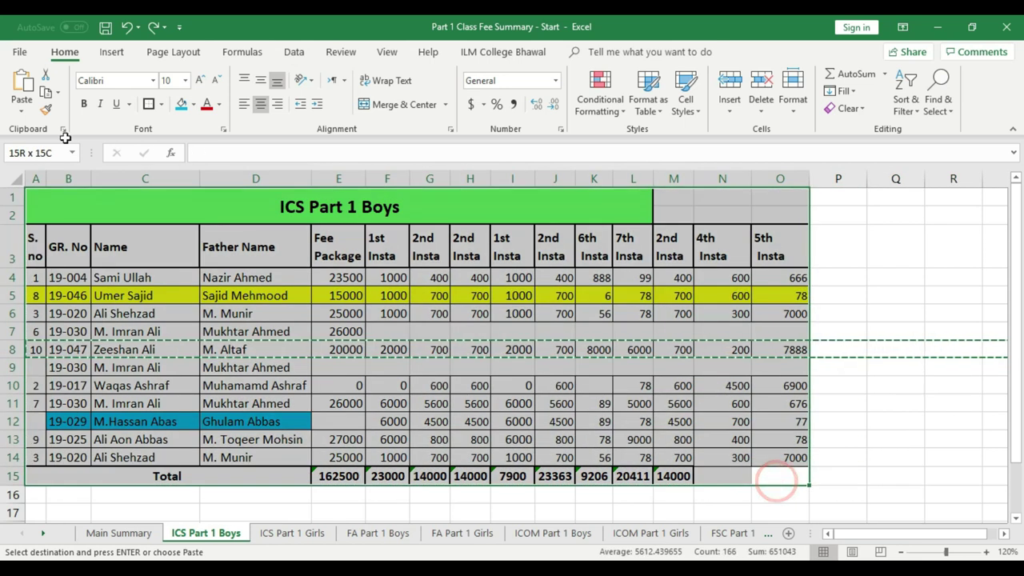
pyautogui.hotkey('ctrl', 'x')
pyautogui.scroll(-3, 50, 313)
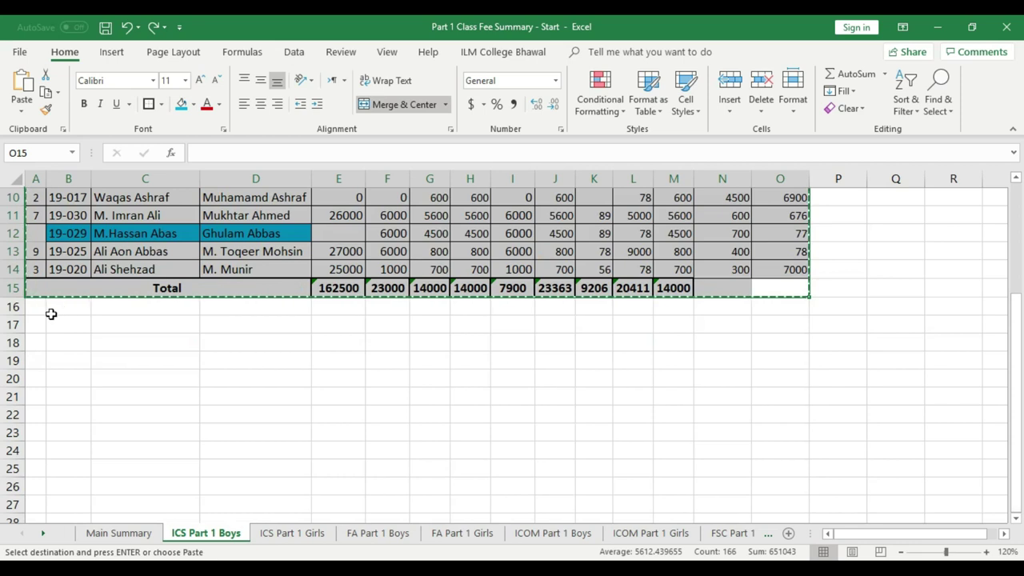
pyautogui.click(30, 322)
pyautogui.hotkey('ctrl', 'v')
pyautogui.scroll(5, 672, 398)
pyautogui.scroll(-2, 671, 399)
pyautogui.scroll(-3, 671, 398)
pyautogui.scroll(-1, 672, 399)
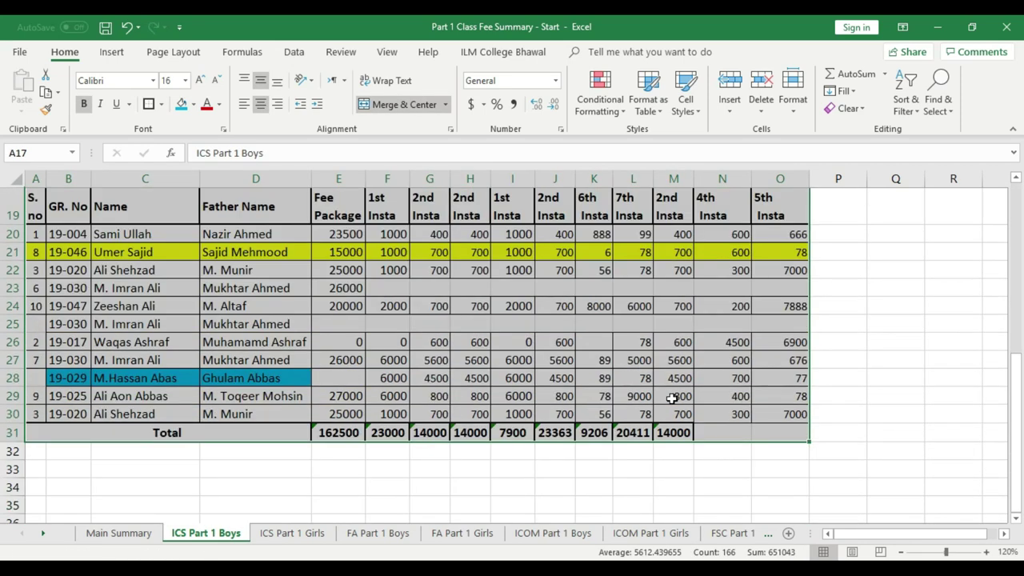
pyautogui.scroll(2, 671, 398)
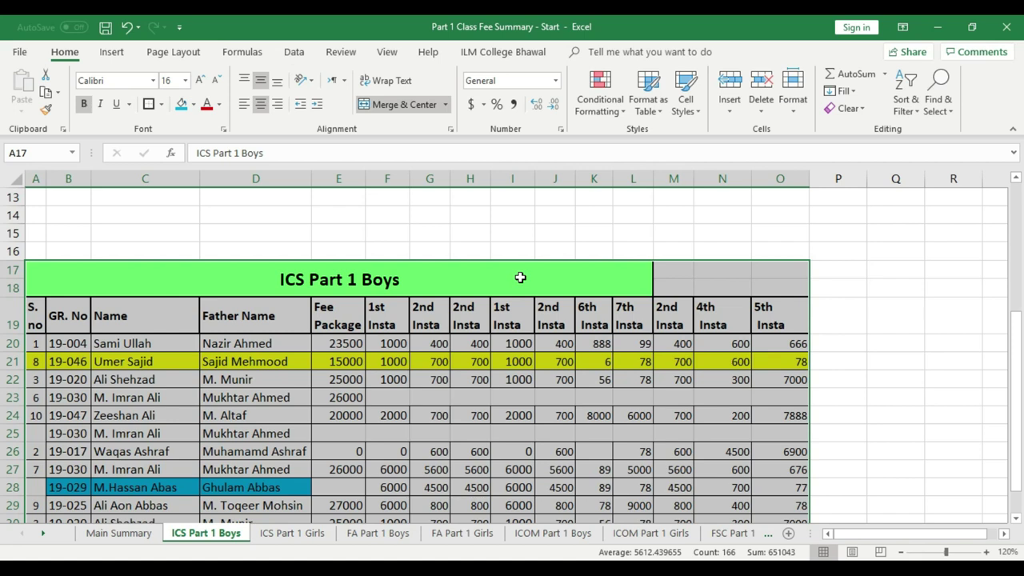
# Step: Toggle Merge & Center off and on so the green title centres across the table
pyautogui.click(224, 276)
pyautogui.click(688, 256)
pyautogui.click(509, 274)
pyautogui.click(420, 104)
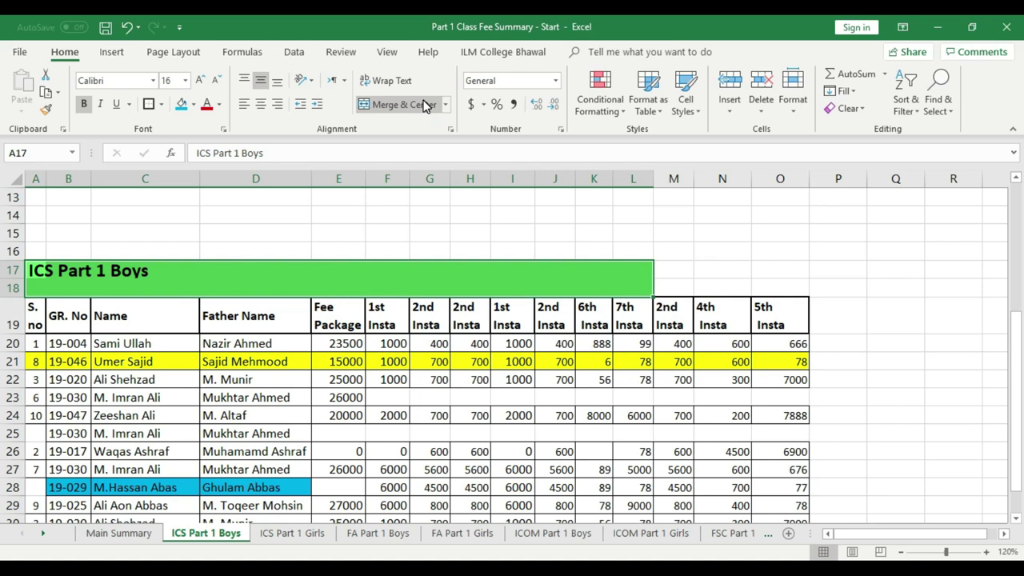
pyautogui.click(423, 105)
pyautogui.click(755, 288)
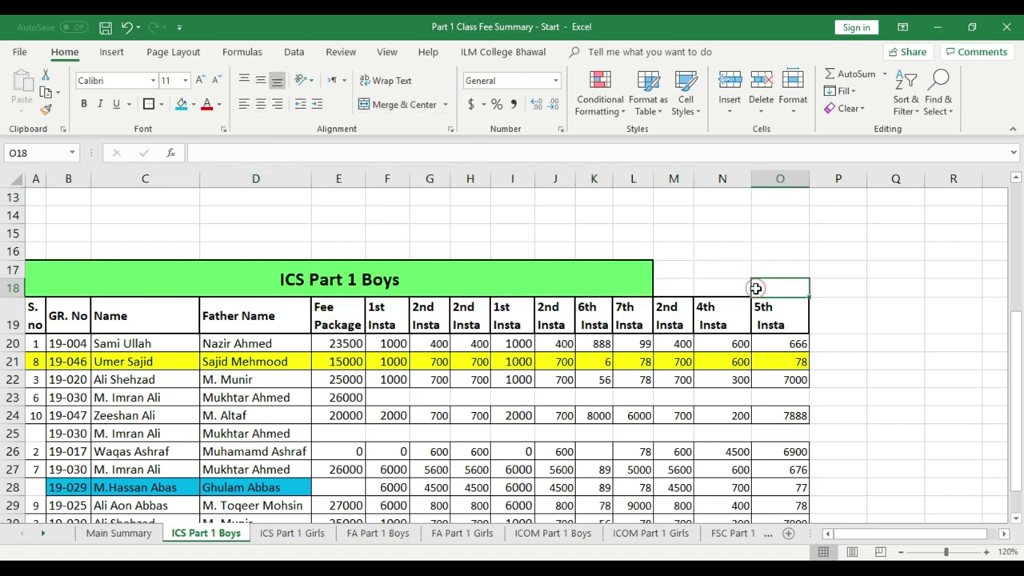
# Step: Delete the empty rows 5–16 above the table after checking the Fee Package and 2nd Insta values
pyautogui.scroll(-2, 593, 322)
pyautogui.moveTo(439, 252); pyautogui.dragTo(439, 414)
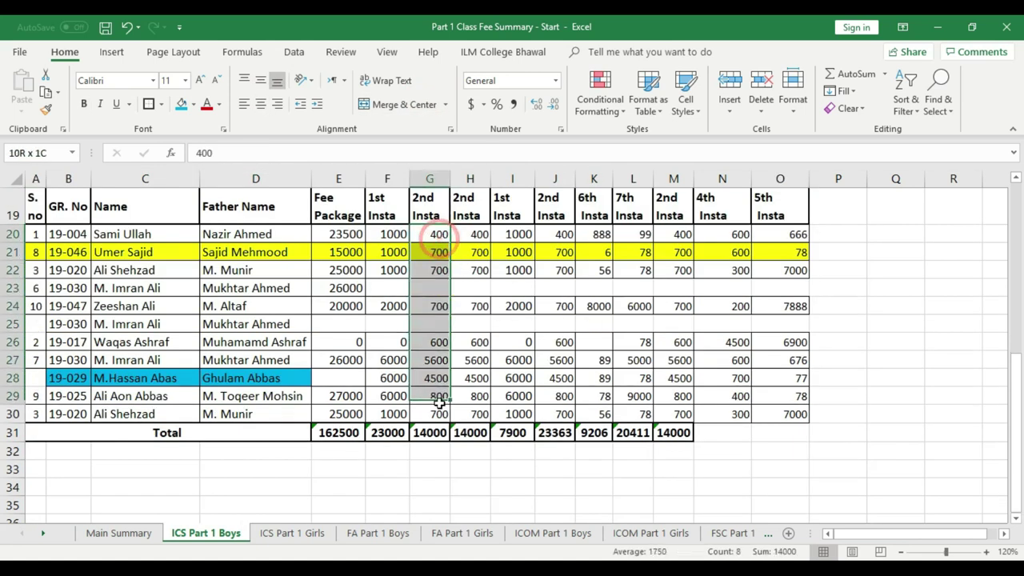
pyautogui.moveTo(343, 252); pyautogui.dragTo(356, 395)
pyautogui.click(555, 377)
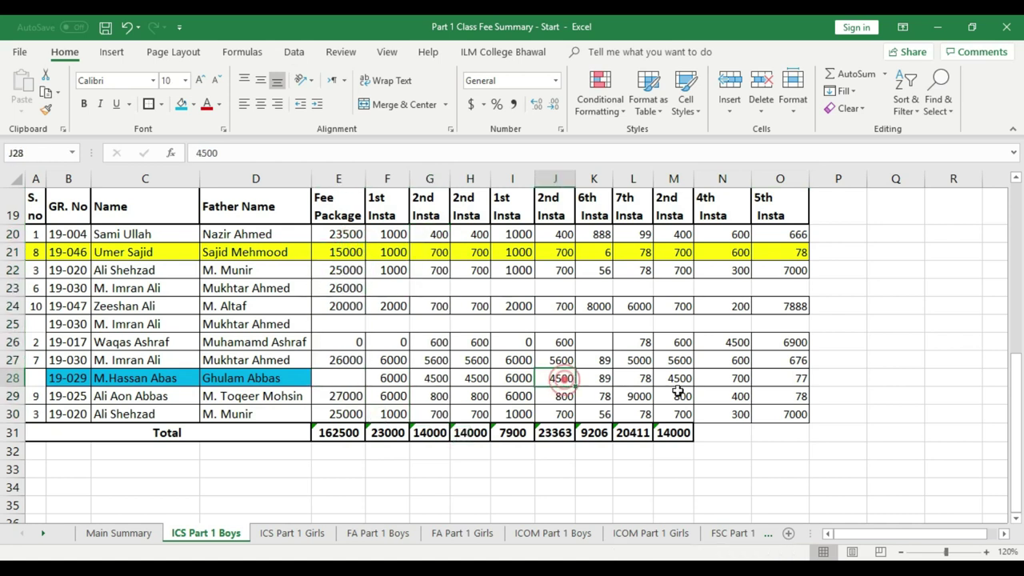
pyautogui.scroll(1, 676, 388)
pyautogui.scroll(2, 756, 401)
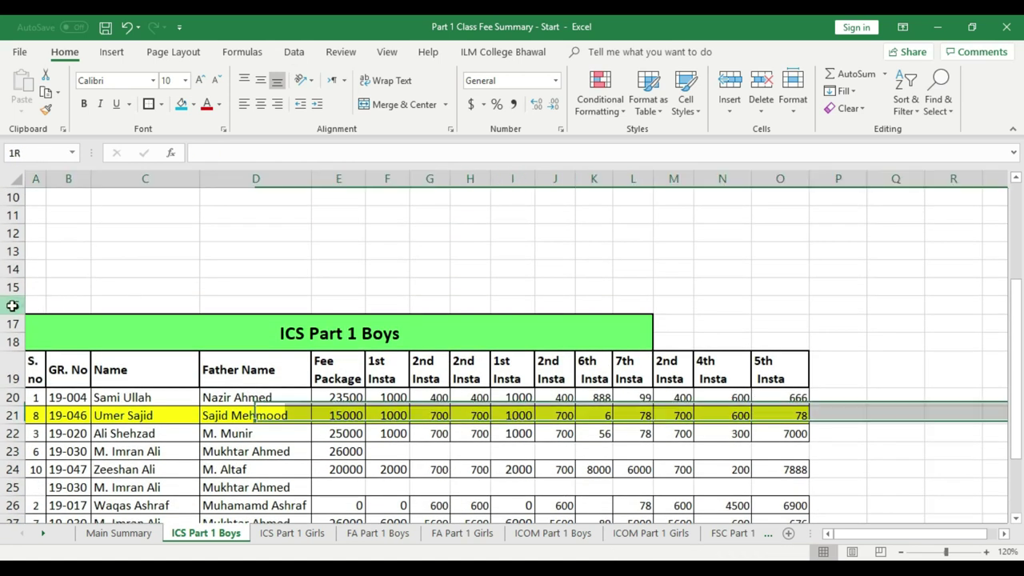
pyautogui.moveTo(11, 305); pyautogui.dragTo(11, 213)
pyautogui.rightClick(12, 342)
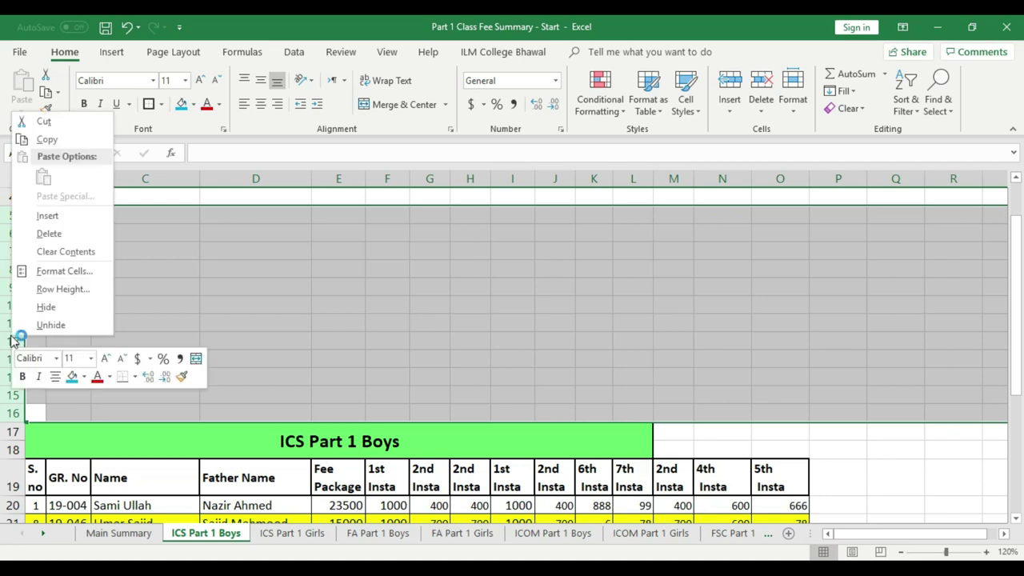
pyautogui.click(40, 234)
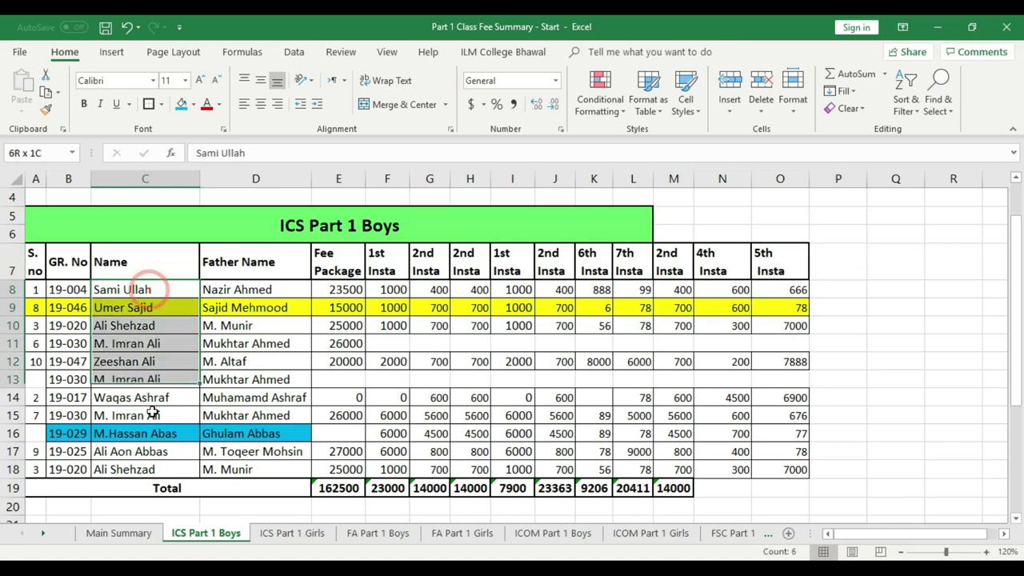
# Step: Copy the student names C8:C18 to P8 and autofit column P
pyautogui.moveTo(149, 290); pyautogui.dragTo(152, 469)
pyautogui.rightClick(141, 381)
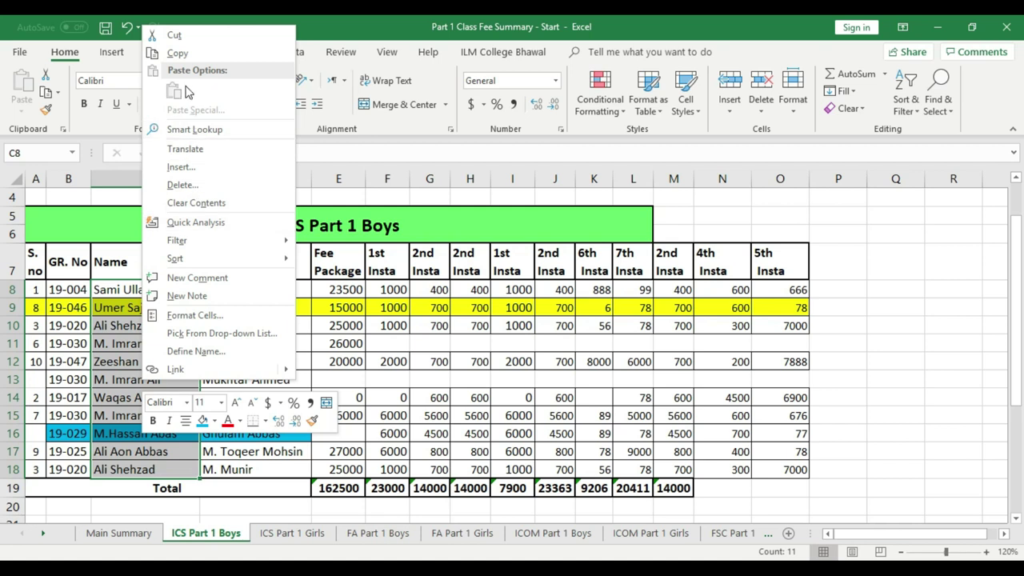
pyautogui.click(178, 53)
pyautogui.click(832, 286)
pyautogui.rightClick(832, 286)
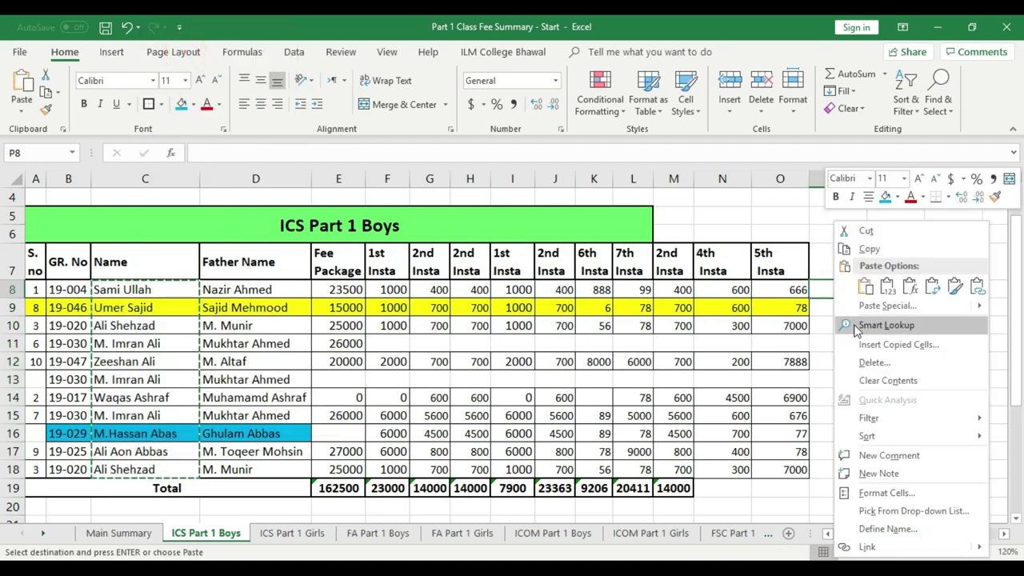
pyautogui.click(851, 270)
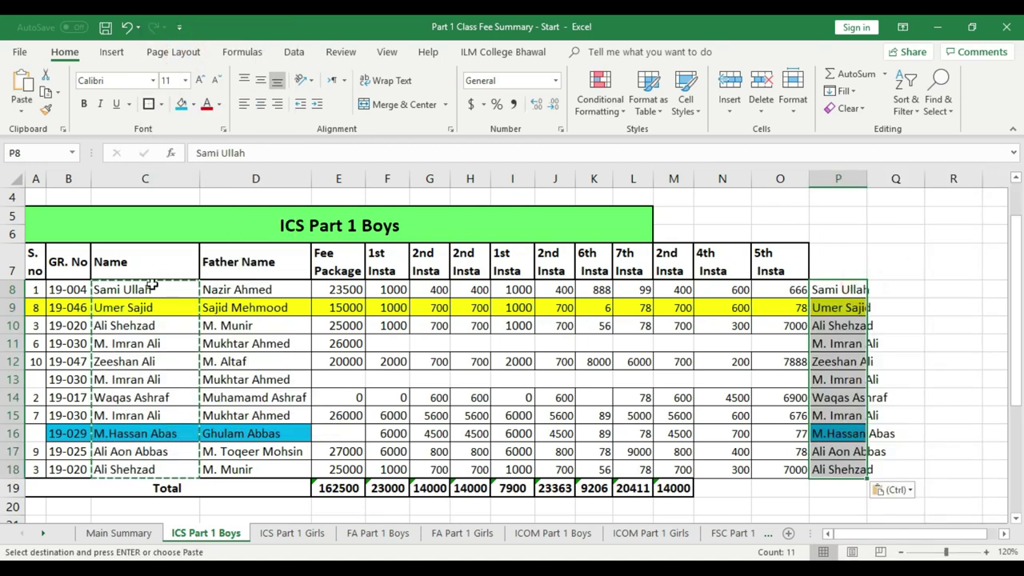
pyautogui.doubleClick(871, 178)
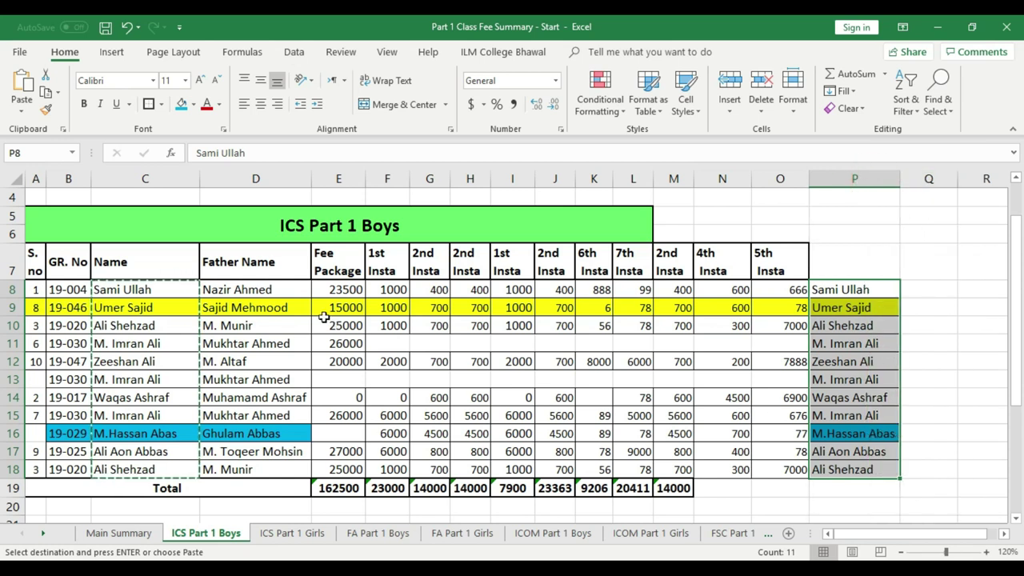
# Step: Move the father names from D8:D18 to Q8
pyautogui.moveTo(258, 289); pyautogui.dragTo(257, 470)
pyautogui.rightClick(263, 415)
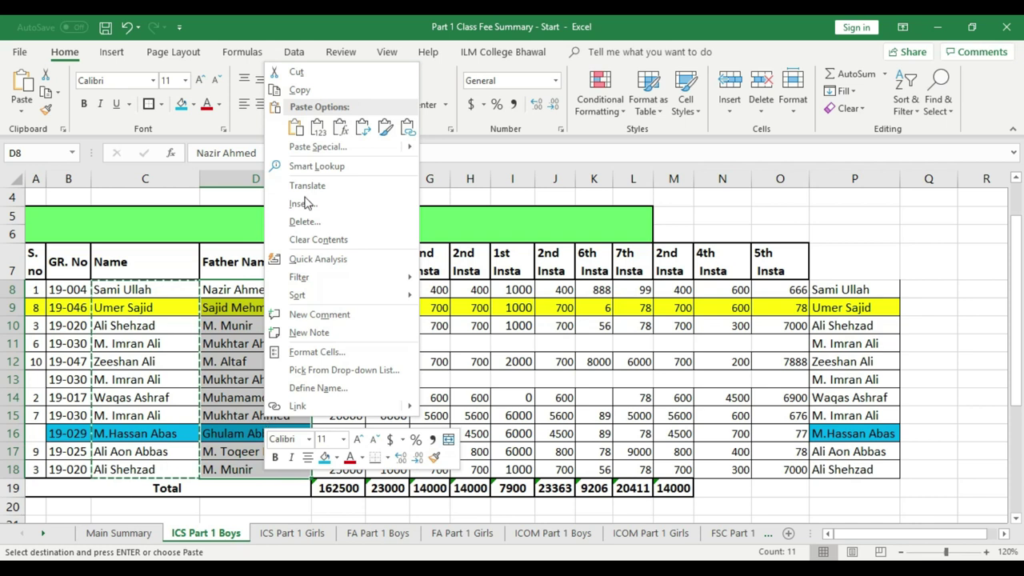
pyautogui.click(304, 90)
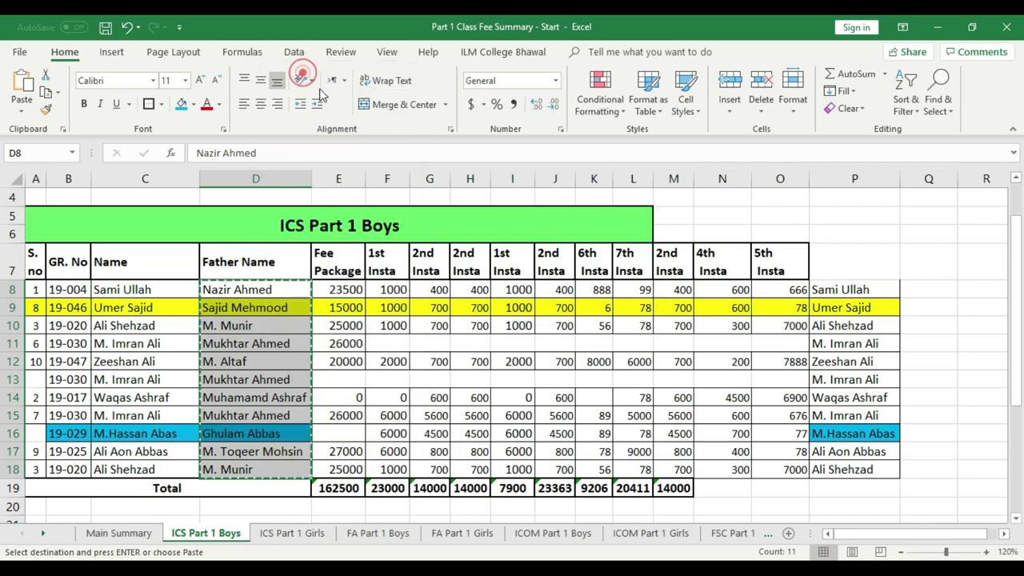
pyautogui.rightClick(924, 288)
pyautogui.click(863, 285)
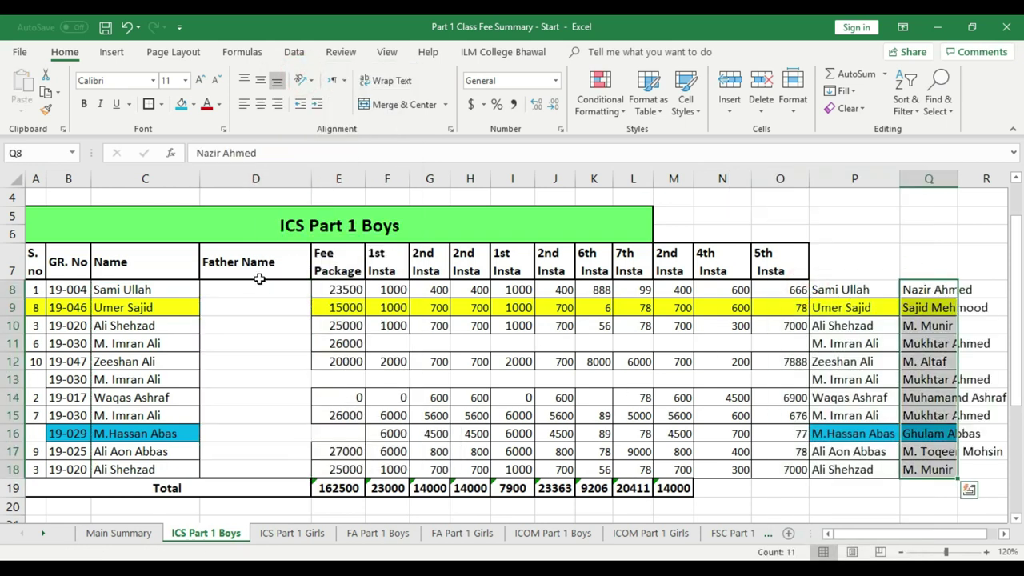
pyautogui.moveTo(253, 288); pyautogui.dragTo(258, 463)
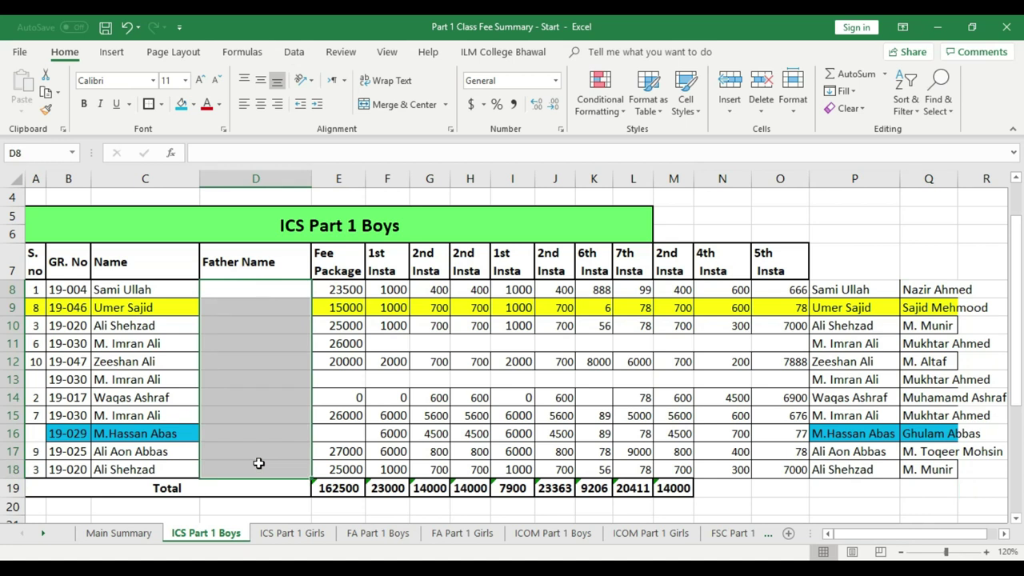
# Step: Insert a blank row 14 and drag the S.no 6 row from row 11 down to it
pyautogui.click(541, 399)
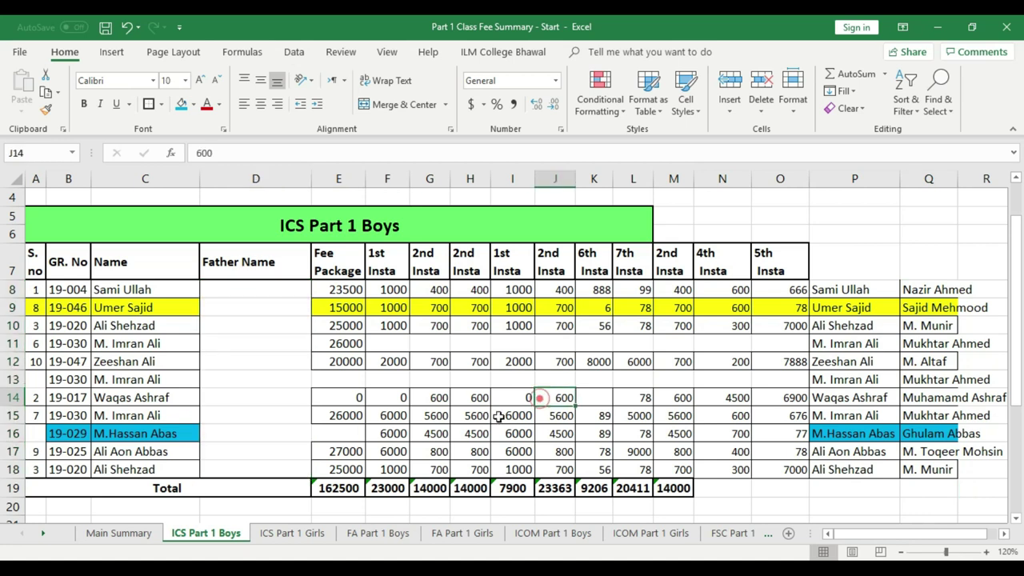
pyautogui.click(16, 325)
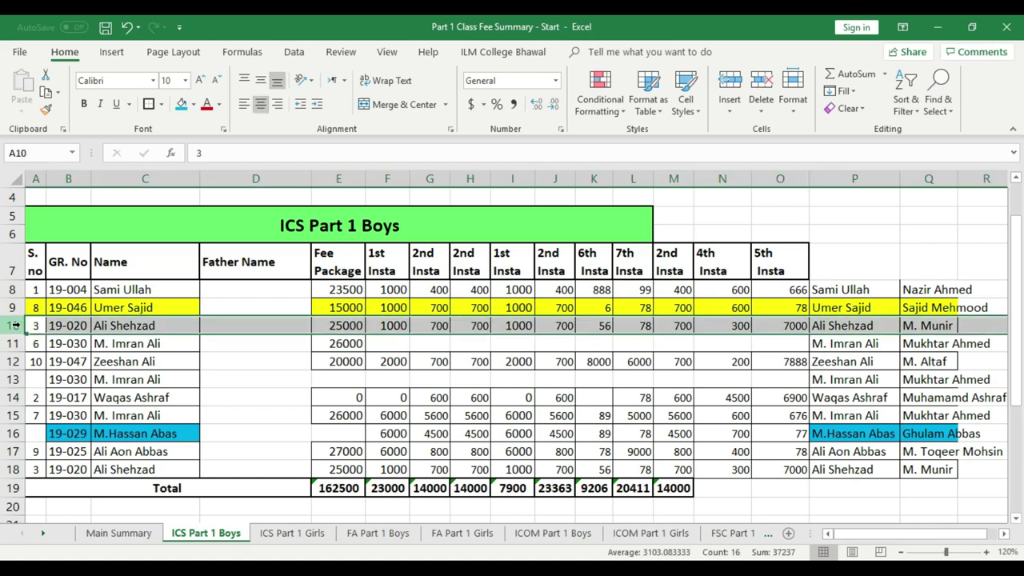
pyautogui.rightClick(16, 397)
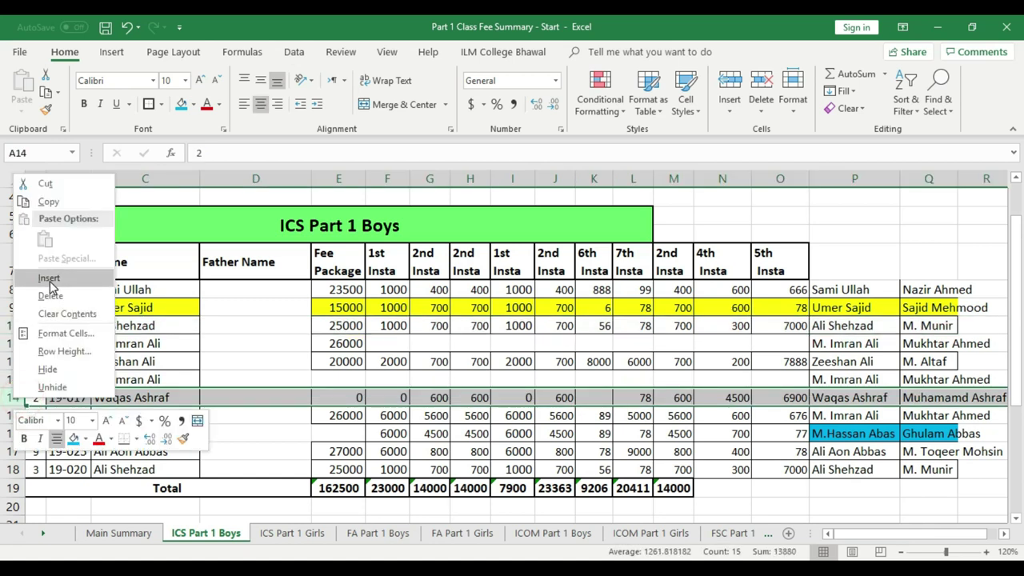
pyautogui.click(50, 280)
pyautogui.click(16, 343)
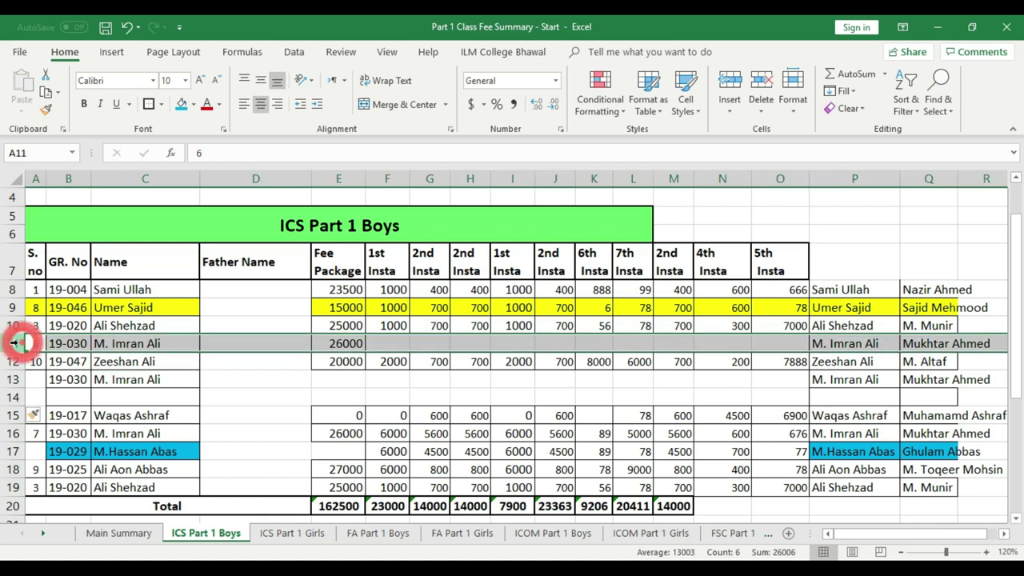
pyautogui.moveTo(16, 343); pyautogui.dragTo(14, 397)
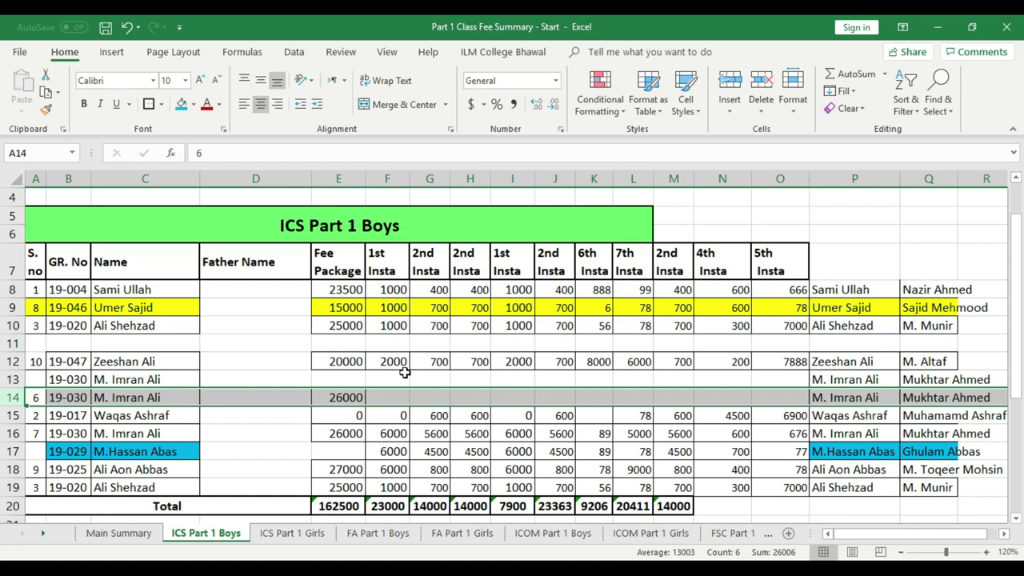
# Step: Minimize Excel and stop the recorder from the hidden system tray icons
pyautogui.click(938, 30)
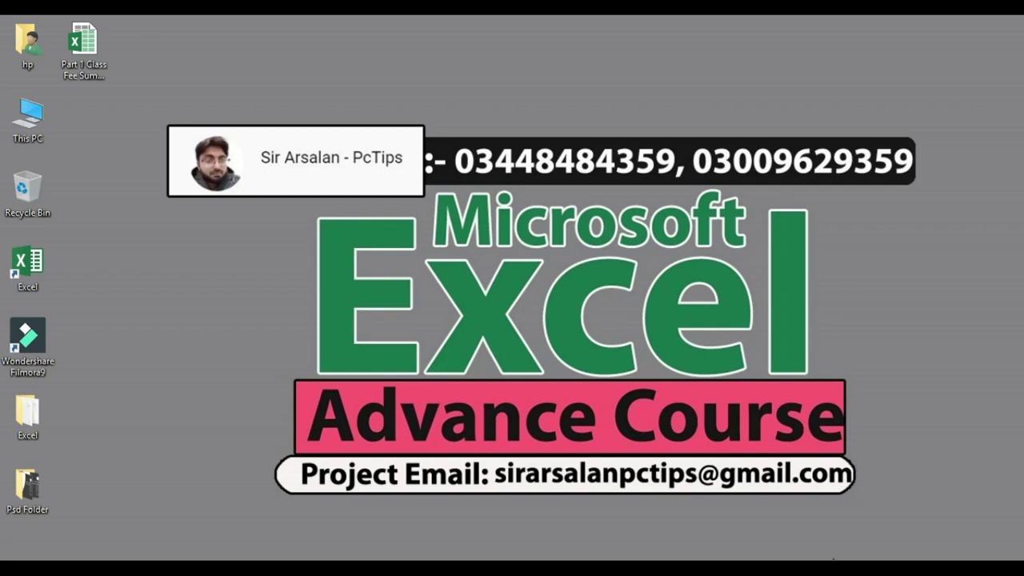
pyautogui.click(848, 554)
pyautogui.click(813, 551)
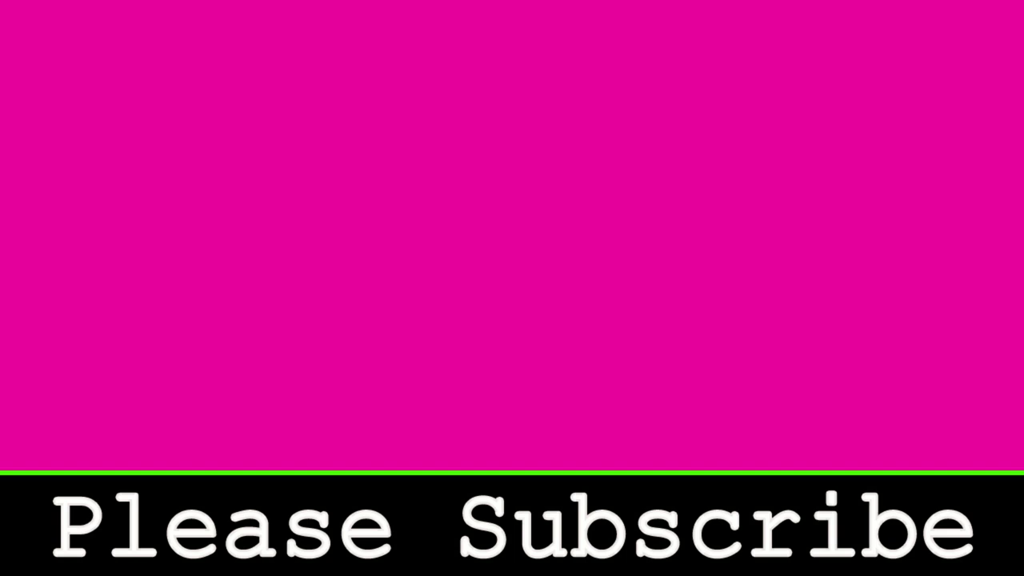